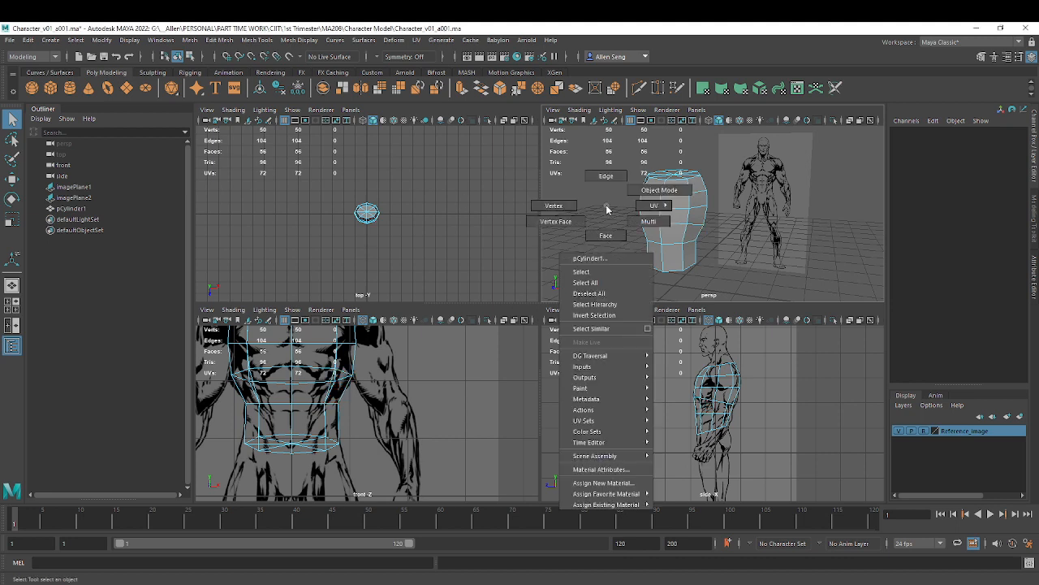
Return the torso mesh to object mode and save the scene over Character_v01_a001.ma
{"action": "left_click", "coordinate": [624, 190]}
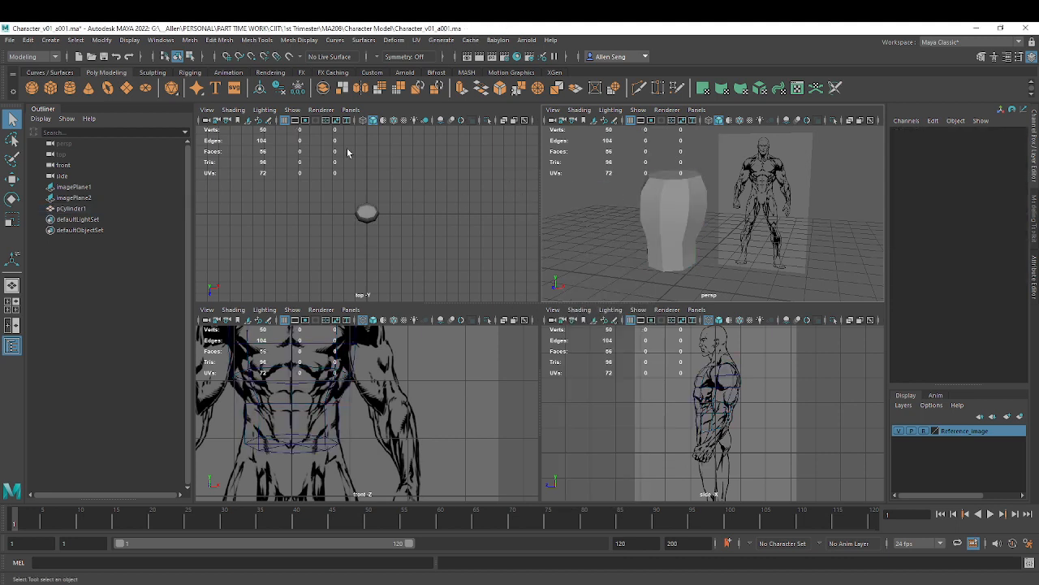
{"action": "left_click", "coordinate": [9, 41]}
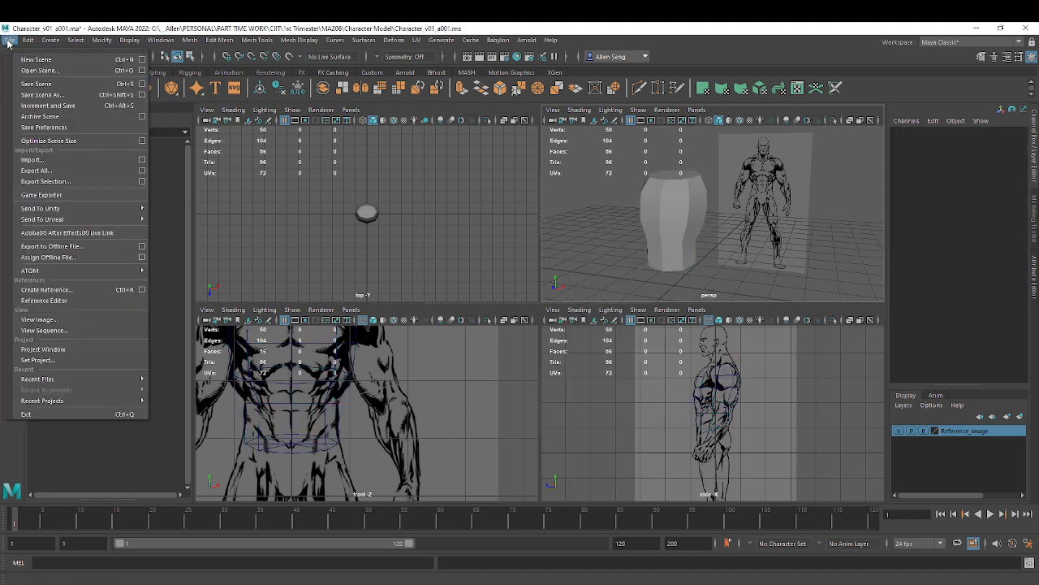
{"action": "left_click", "coordinate": [64, 94]}
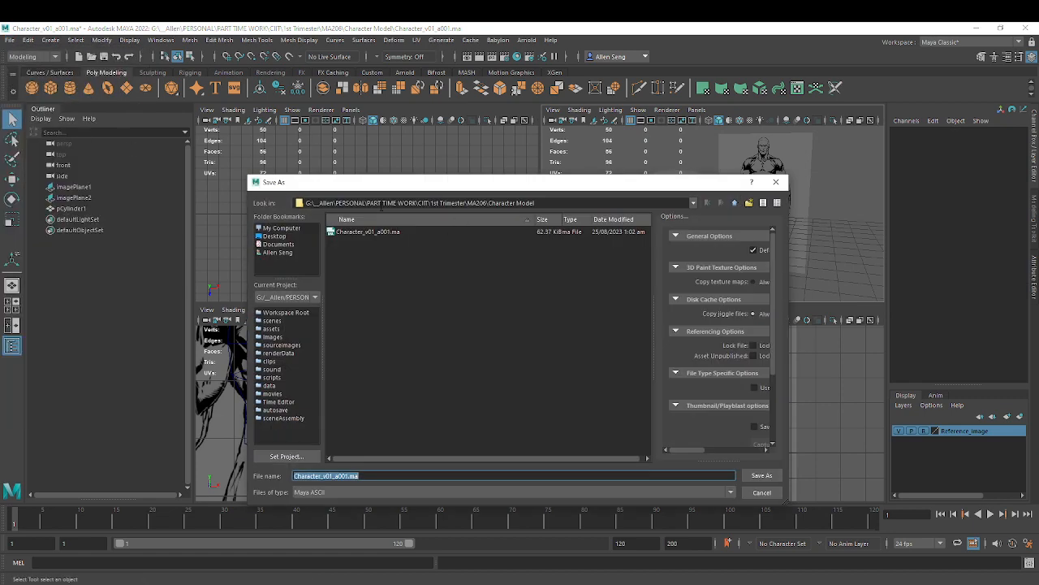
{"action": "double_click", "coordinate": [375, 232]}
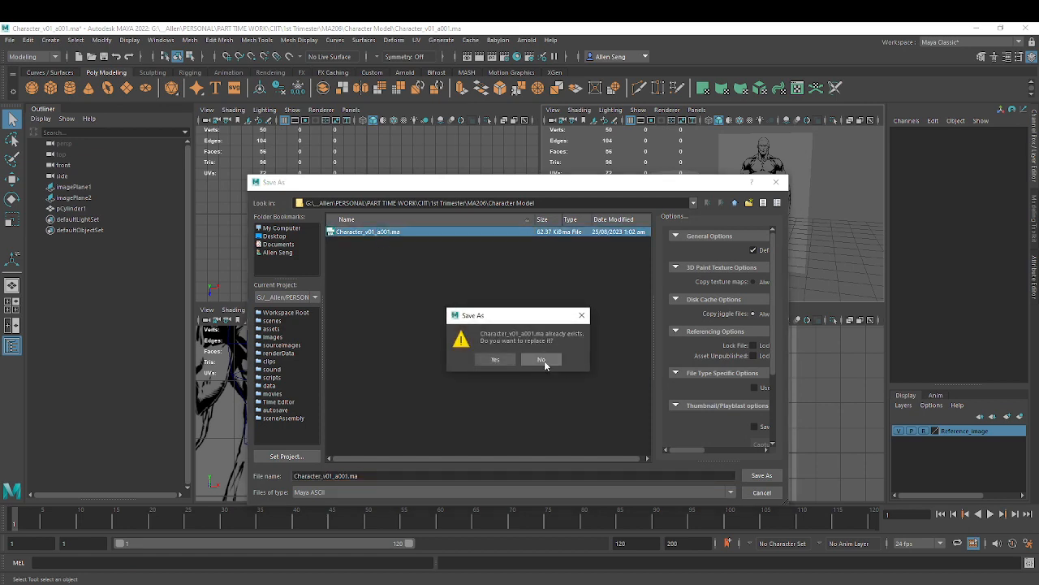
{"action": "left_click", "coordinate": [505, 361]}
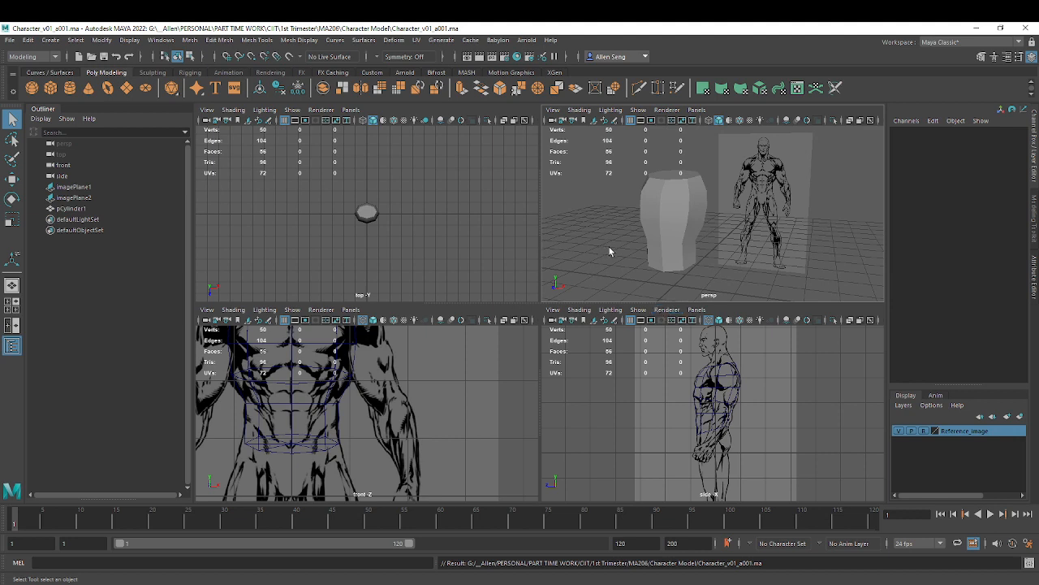
Examine the torso cylinder against the arm in the side reference and enlarge the side view to fill the workspace
{"action": "left_click", "coordinate": [674, 231]}
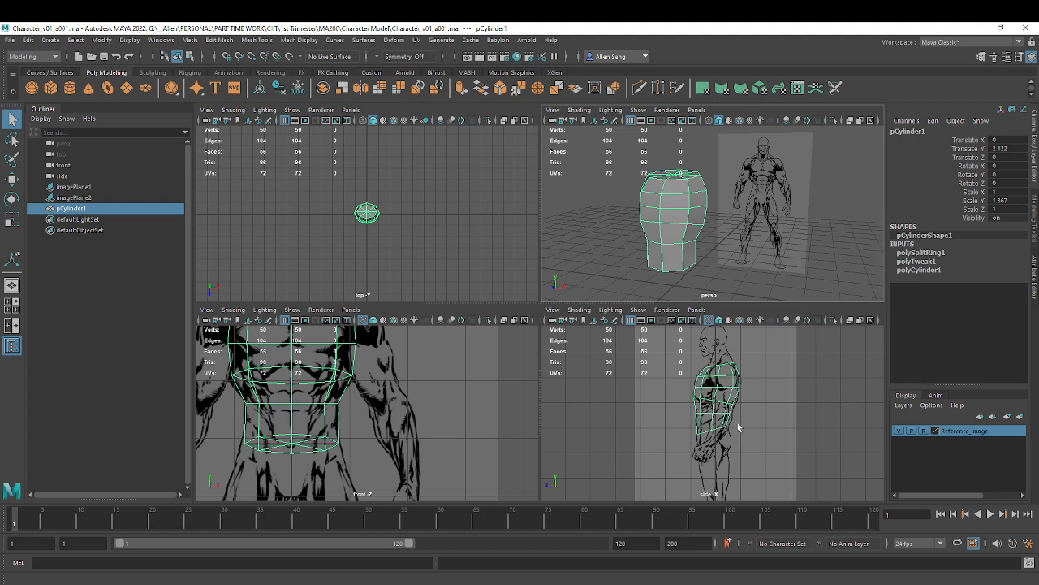
{"action": "right_click_drag", "start_coordinate": [721, 387], "coordinate": [770, 407], "text": "alt"}
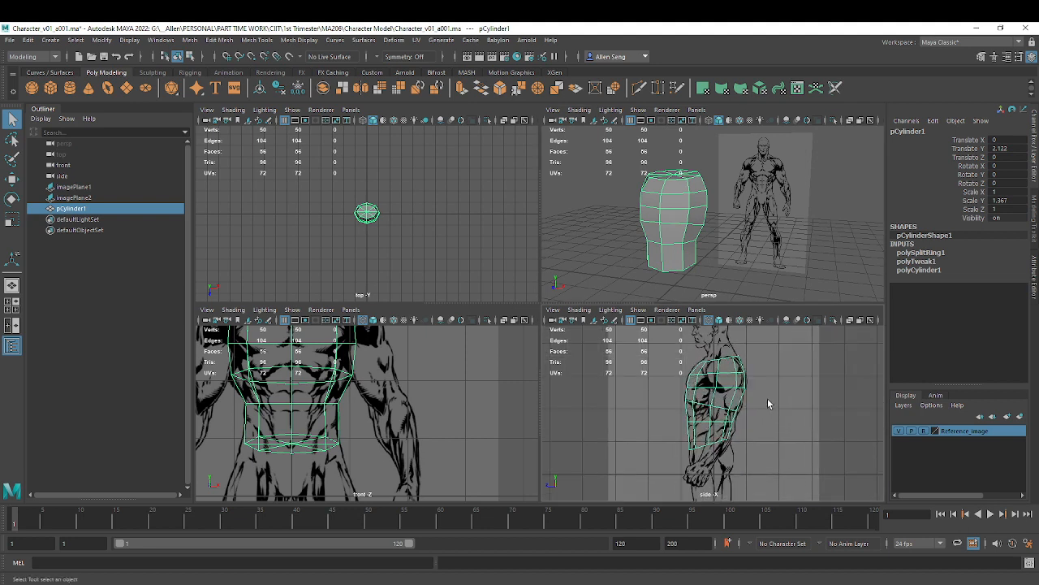
{"action": "right_click_drag", "start_coordinate": [769, 411], "coordinate": [794, 411], "text": "alt"}
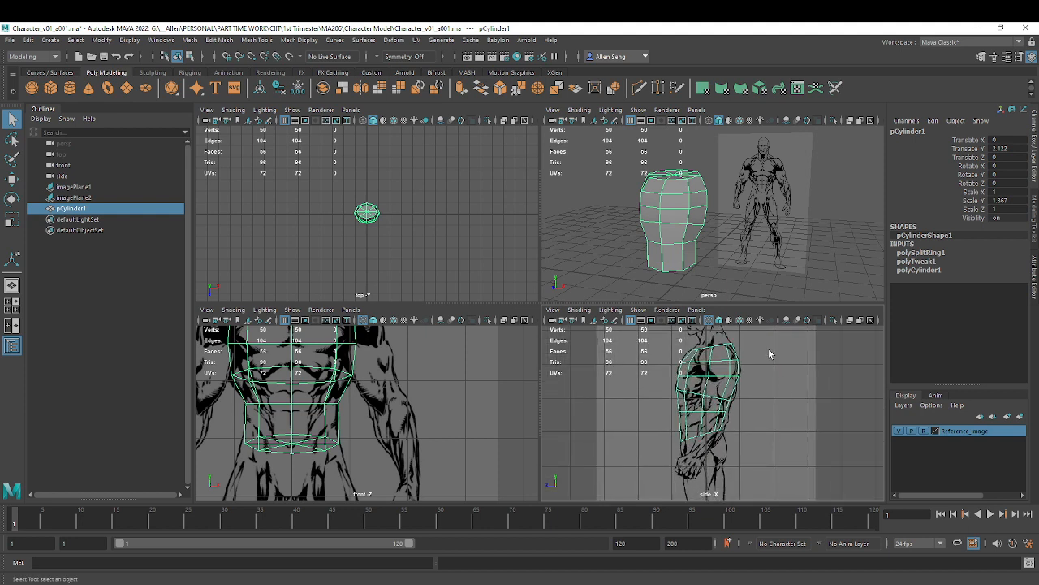
{"action": "left_click", "coordinate": [805, 370]}
{"action": "middle_click_drag", "start_coordinate": [772, 362], "coordinate": [756, 358], "text": "alt"}
{"action": "right_click_drag", "start_coordinate": [756, 358], "coordinate": [782, 374], "text": "alt"}
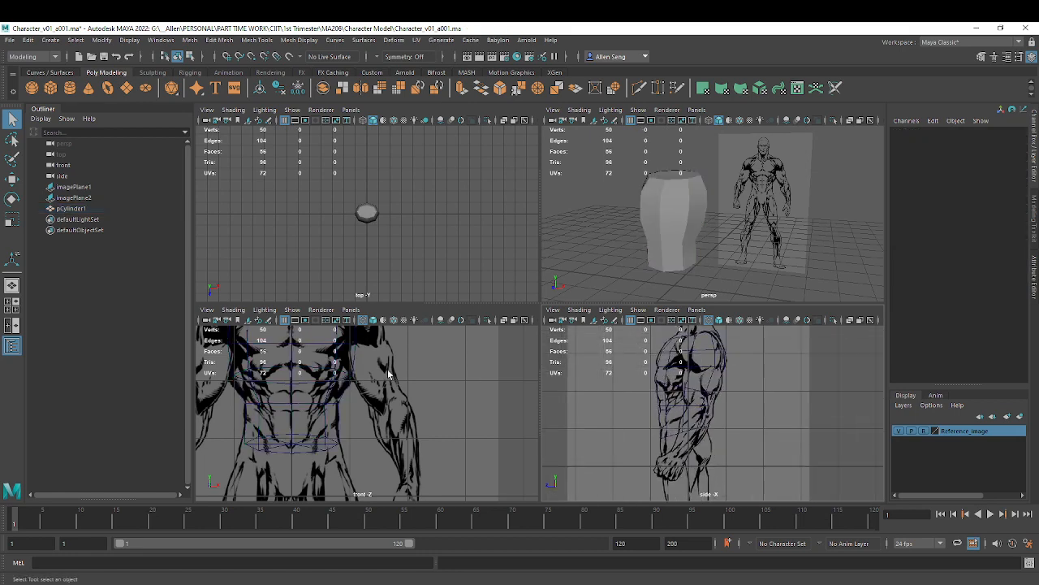
{"action": "key", "text": "space"}
{"action": "middle_click_drag", "start_coordinate": [456, 346], "coordinate": [539, 410], "text": "alt"}
{"action": "right_click_drag", "start_coordinate": [538, 410], "coordinate": [479, 352], "text": "alt"}
{"action": "key", "text": "space"}
{"action": "key", "text": "space"}
{"action": "middle_click_drag", "start_coordinate": [640, 305], "coordinate": [659, 359], "text": "alt"}
{"action": "right_click_drag", "start_coordinate": [658, 359], "coordinate": [581, 347], "text": "alt"}
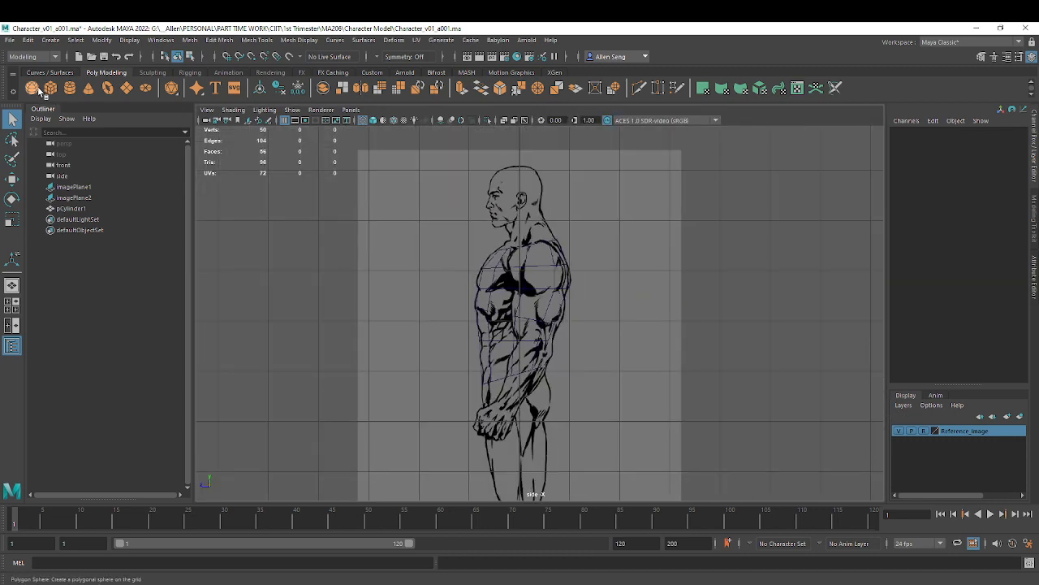
Create a polygon cylinder for the arm with 6 axis subdivisions and 6 height subdivisions
{"action": "left_click", "coordinate": [70, 88]}
{"action": "middle_click_drag", "start_coordinate": [400, 248], "coordinate": [374, 201], "text": "alt"}
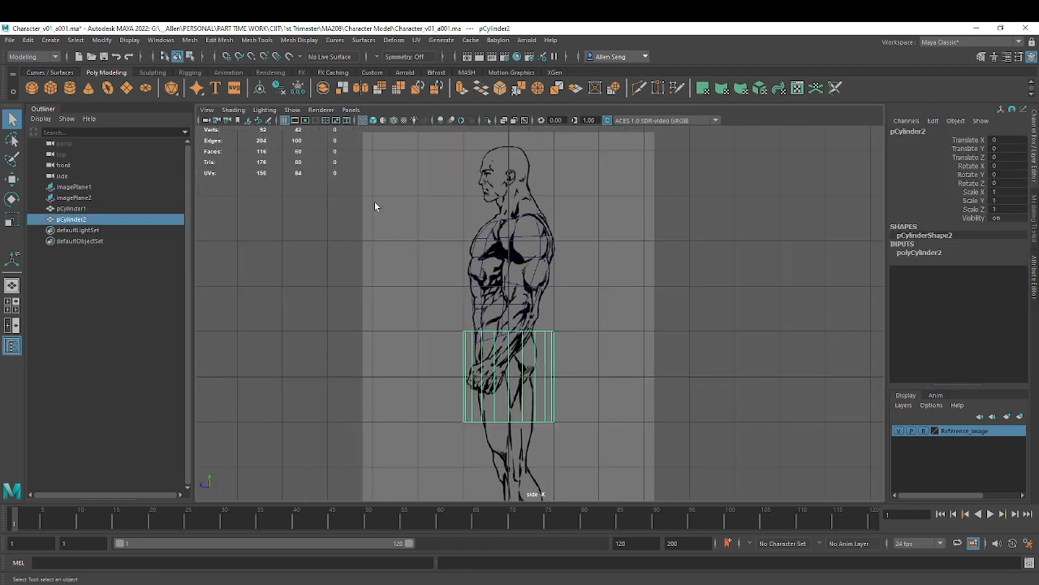
{"action": "left_click", "coordinate": [917, 254]}
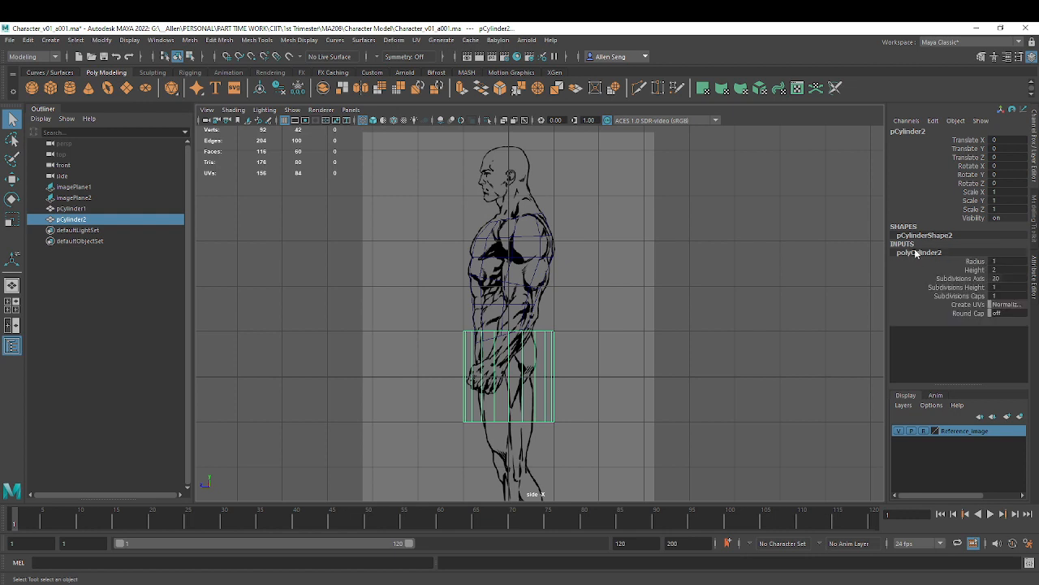
{"action": "double_click", "coordinate": [1005, 278]}
{"action": "key", "text": "Return"}
{"action": "double_click", "coordinate": [1007, 287]}
{"action": "key", "text": "Return"}
Scale the new cylinder to arm proportions, about 0.467 in X and Z and 1.252 in Y
{"action": "middle_click_drag", "start_coordinate": [531, 314], "coordinate": [540, 301], "text": "alt"}
{"action": "right_click_drag", "start_coordinate": [541, 301], "coordinate": [598, 326], "text": "alt"}
{"action": "middle_click_drag", "start_coordinate": [598, 327], "coordinate": [580, 311], "text": "alt"}
{"action": "right_click_drag", "start_coordinate": [580, 311], "coordinate": [644, 322], "text": "alt"}
{"action": "middle_click_drag", "start_coordinate": [644, 322], "coordinate": [662, 331], "text": "alt"}
{"action": "right_click_drag", "start_coordinate": [662, 331], "coordinate": [602, 320], "text": "alt"}
{"action": "key", "text": "w"}
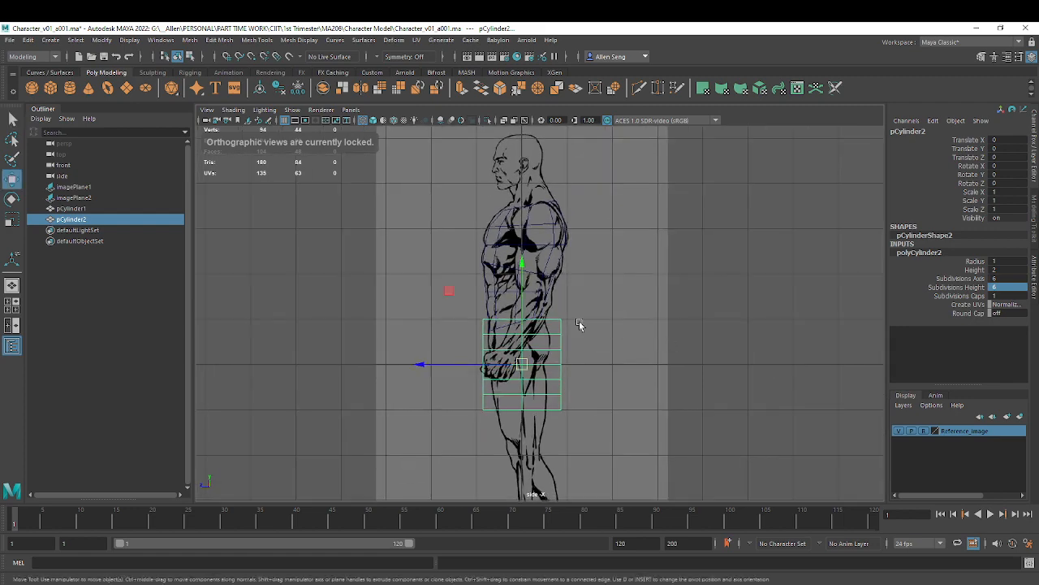
{"action": "key", "text": "r"}
{"action": "left_click_drag", "start_coordinate": [522, 313], "coordinate": [531, 157]}
{"action": "middle_click_drag", "start_coordinate": [575, 322], "coordinate": [550, 312], "text": "alt"}
{"action": "right_click_drag", "start_coordinate": [550, 312], "coordinate": [563, 318], "text": "alt"}
{"action": "key", "text": "w"}
{"action": "key", "text": "r"}
{"action": "left_click_drag", "start_coordinate": [496, 357], "coordinate": [419, 361]}
{"action": "key", "text": "w"}
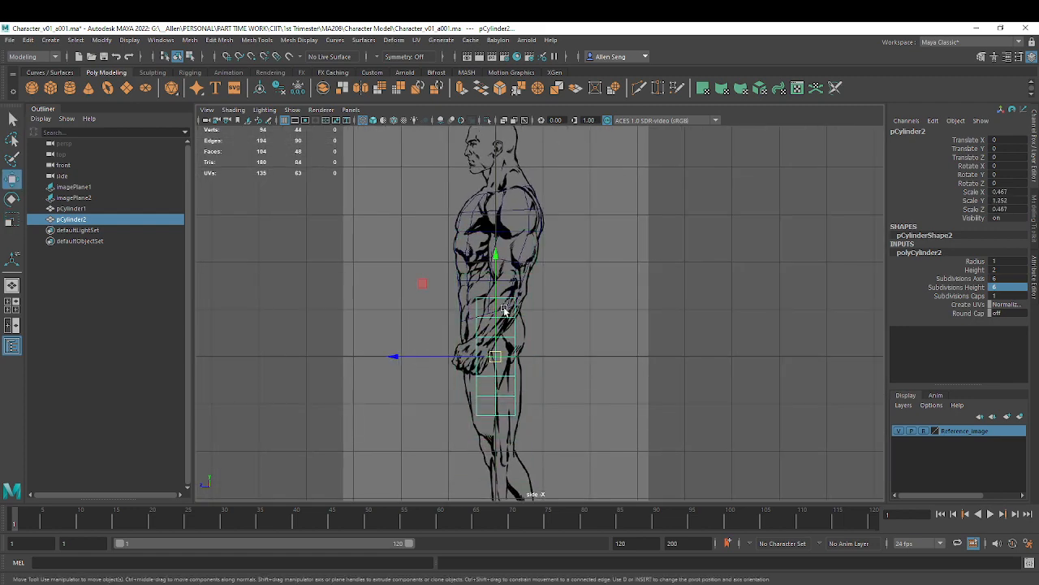
Move the cylinder up over the arm in the side reference, to about Translate Y 2.105 and Translate Z -0.217
{"action": "middle_click_drag", "start_coordinate": [423, 283], "coordinate": [436, 185]}
{"action": "left_click_drag", "start_coordinate": [436, 187], "coordinate": [432, 186]}
{"action": "middle_click_drag", "start_coordinate": [460, 216], "coordinate": [464, 286], "text": "alt"}
{"action": "right_click_drag", "start_coordinate": [464, 286], "coordinate": [591, 336], "text": "alt"}
{"action": "middle_click_drag", "start_coordinate": [591, 337], "coordinate": [618, 298], "text": "alt"}
{"action": "right_click_drag", "start_coordinate": [619, 297], "coordinate": [539, 294], "text": "alt"}
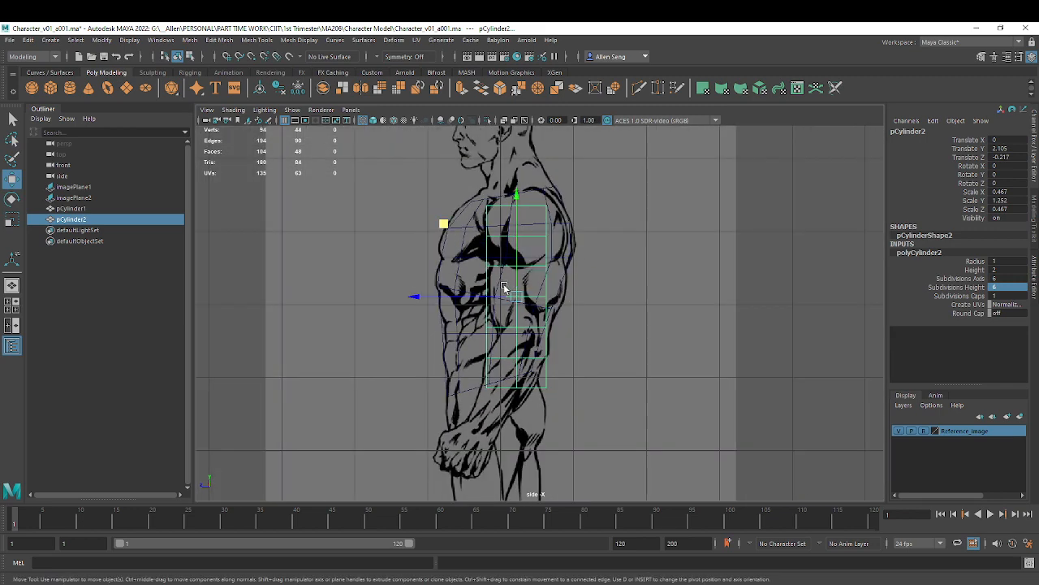
Stretch the cylinder to about Scale Y 1.693 and align it with the arm at Translate Y 1.89 and Translate Z -0.294
{"action": "left_click_drag", "start_coordinate": [515, 240], "coordinate": [521, 213]}
{"action": "key", "text": "r"}
{"action": "key", "text": "w"}
{"action": "key", "text": "r"}
{"action": "key", "text": "w"}
{"action": "key", "text": "r"}
{"action": "key", "text": "w"}
{"action": "key", "text": "r"}
{"action": "scroll", "coordinate": [670, 288], "scroll_direction": "up", "scroll_amount": 2}
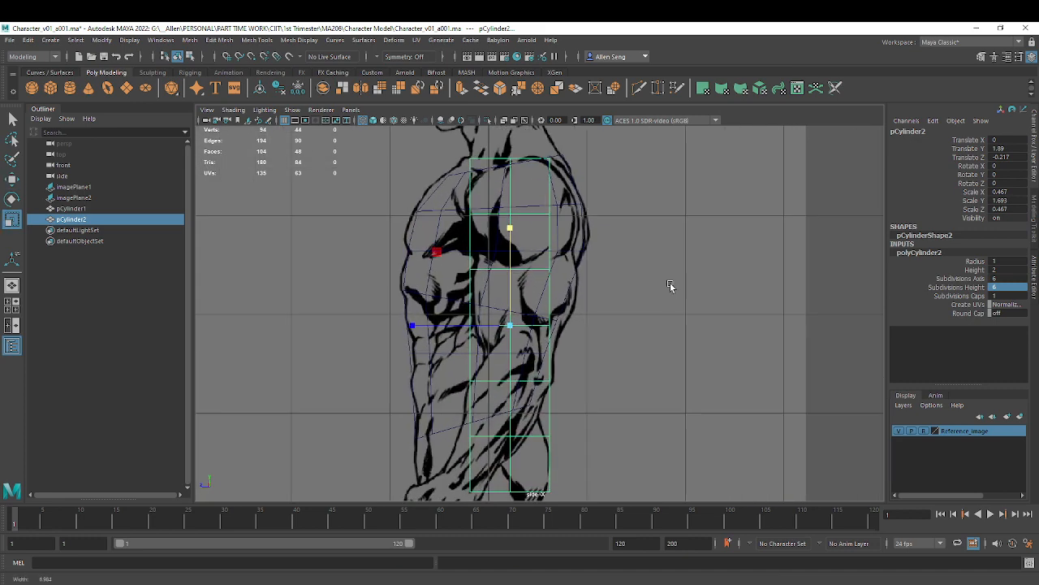
{"action": "key", "text": "w"}
{"action": "left_click_drag", "start_coordinate": [467, 327], "coordinate": [457, 328]}
{"action": "key", "text": "f"}
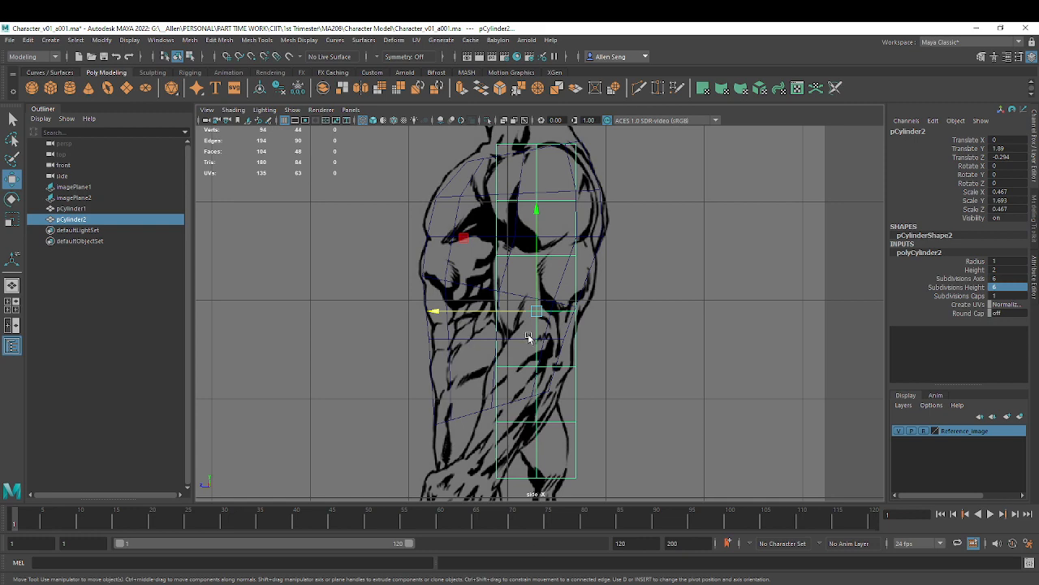
Select the arm cylinder's vertices from the elbow ring down to the wrist end
{"action": "scroll", "coordinate": [546, 365], "scroll_direction": "down", "scroll_amount": 3}
{"action": "scroll", "coordinate": [546, 362], "scroll_direction": "down", "scroll_amount": 5}
{"action": "scroll", "coordinate": [540, 328], "scroll_direction": "up", "scroll_amount": 4}
{"action": "right_click_drag", "start_coordinate": [671, 247], "coordinate": [617, 244]}
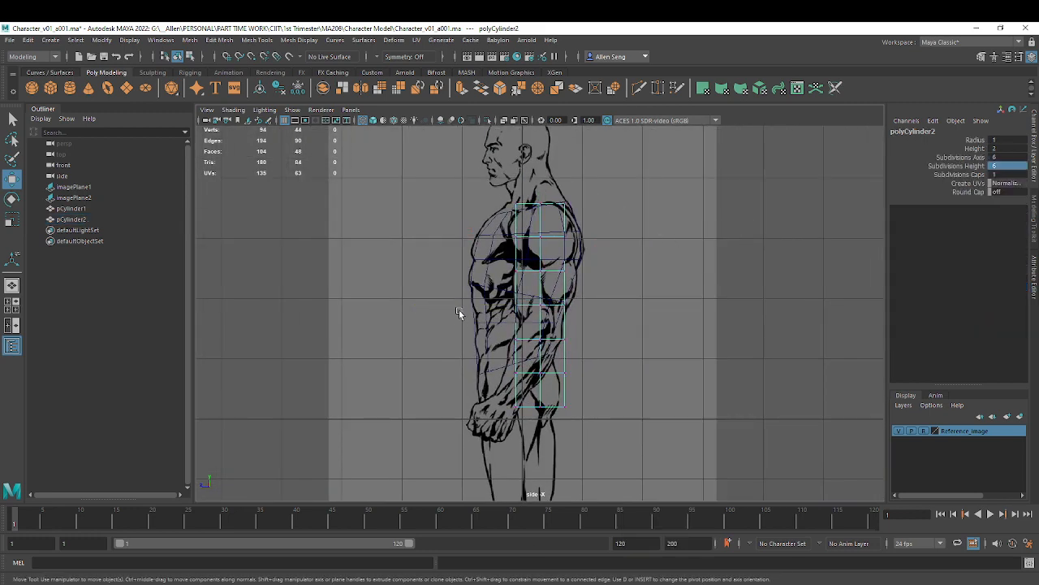
{"action": "scroll", "coordinate": [460, 312], "scroll_direction": "up", "scroll_amount": 3}
{"action": "left_click_drag", "start_coordinate": [465, 288], "coordinate": [649, 465]}
{"action": "scroll", "coordinate": [605, 384], "scroll_direction": "up", "scroll_amount": 2}
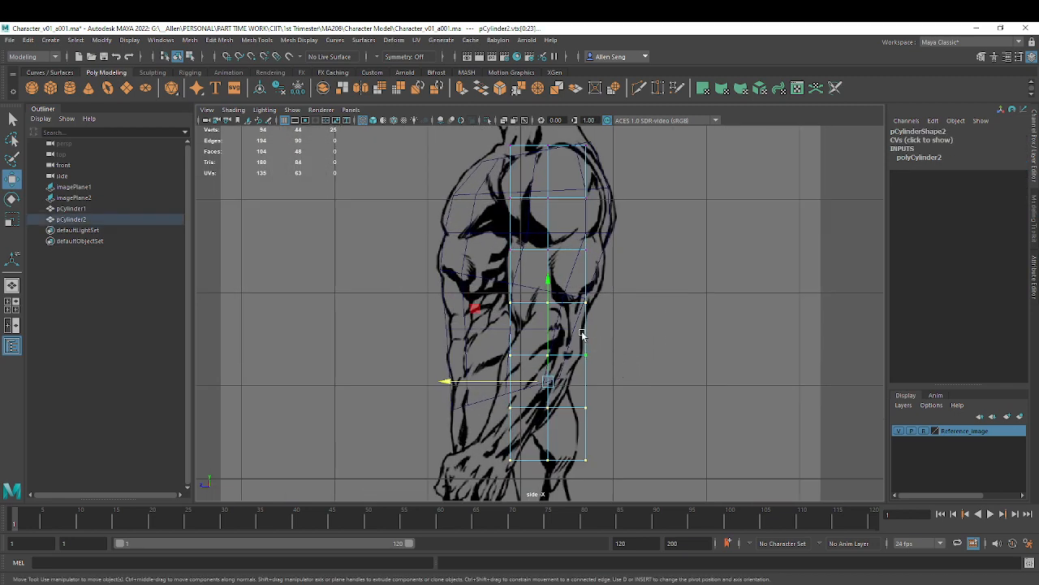
Move the pivot of the selected lower-arm vertices up to the centre of the elbow ring, snapping it to the vertex
{"action": "key", "text": "d"}
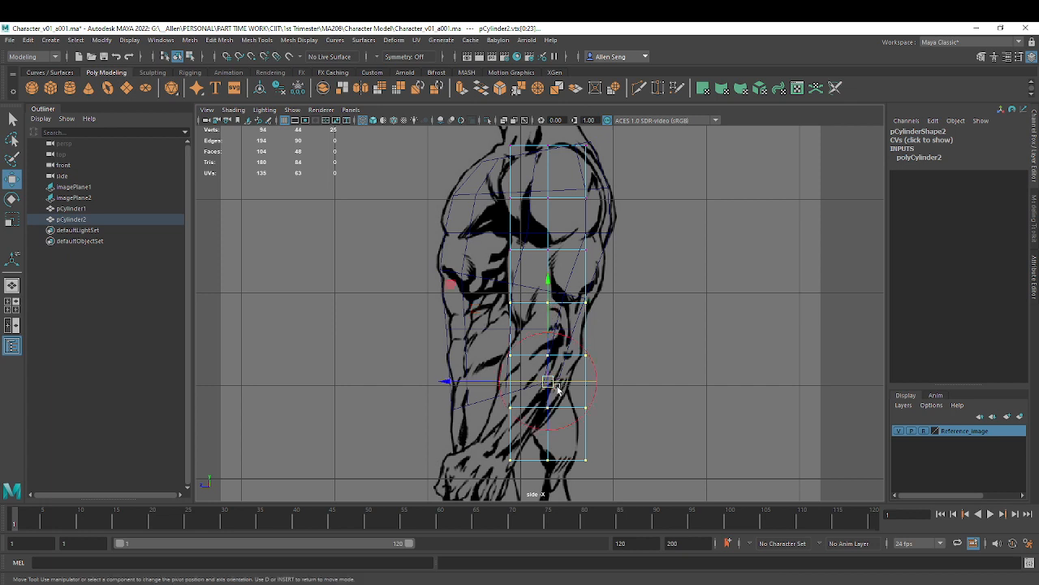
{"action": "key", "text": "d"}
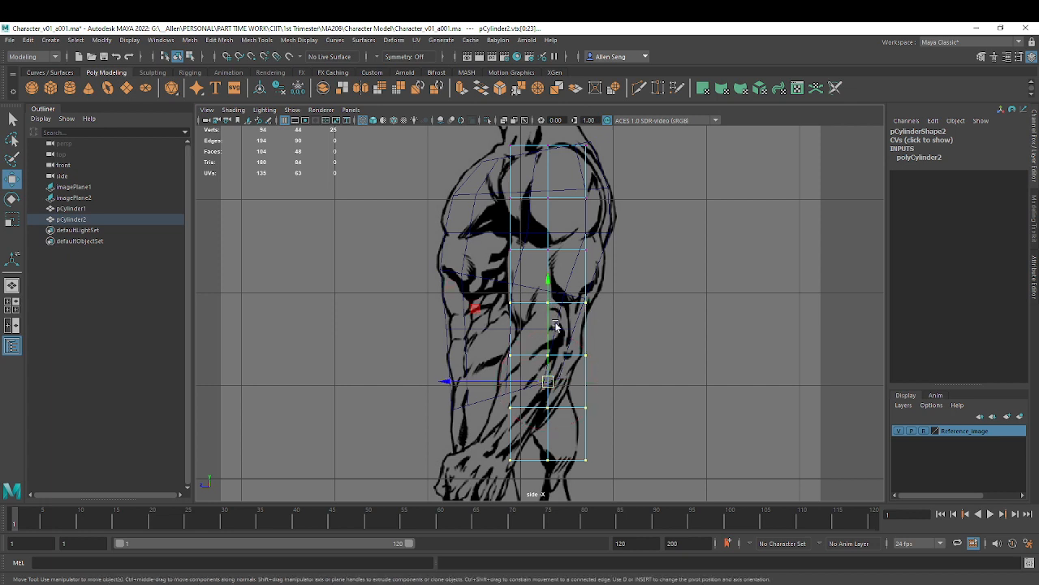
{"action": "key", "text": "d"}
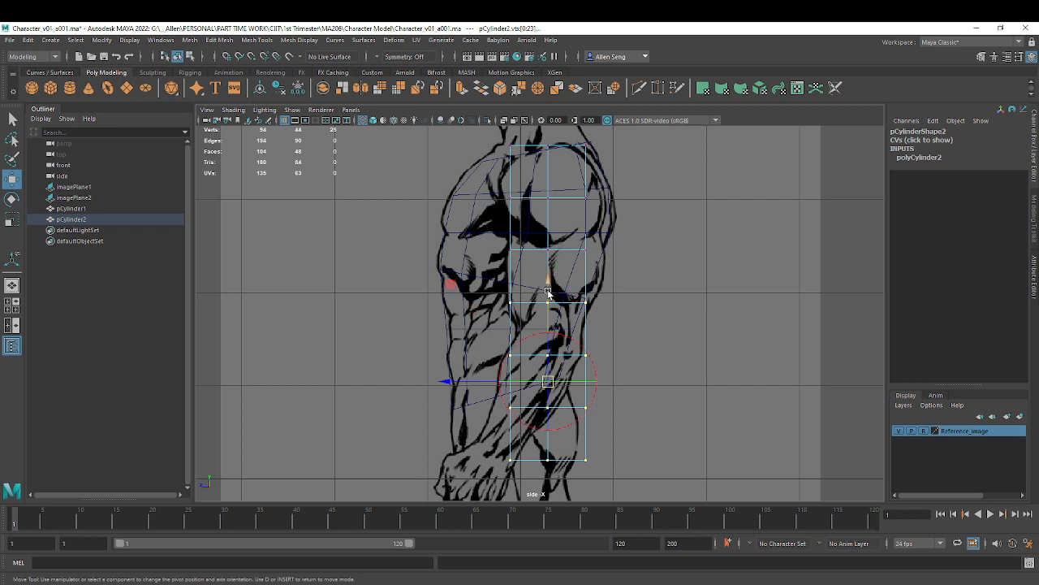
{"action": "left_click_drag", "start_coordinate": [548, 294], "coordinate": [565, 219]}
{"action": "key", "text": "v"}
{"action": "middle_click_drag", "start_coordinate": [610, 322], "coordinate": [588, 302]}
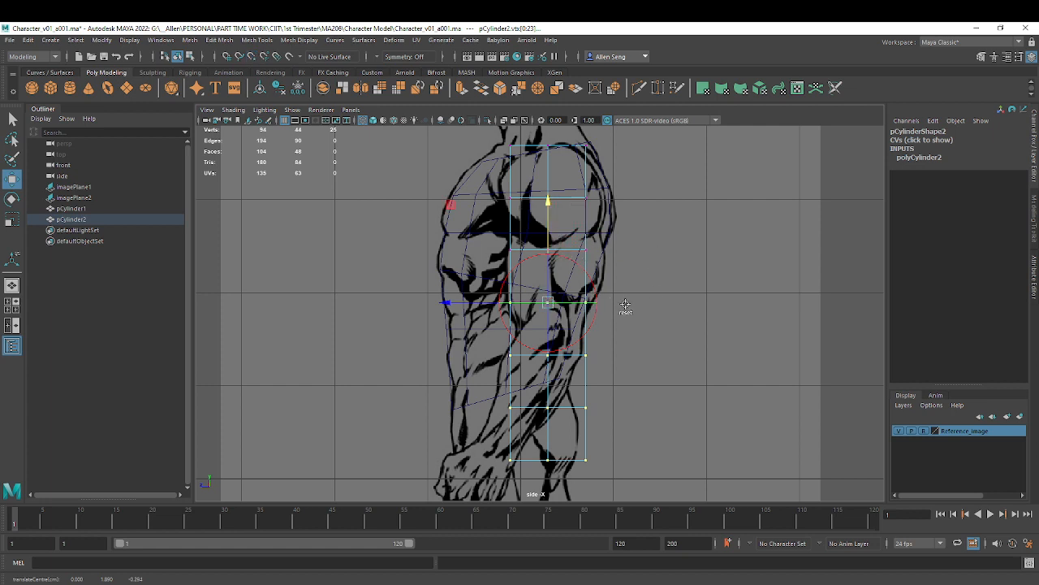
{"action": "key", "text": "d"}
Rotate the lower-arm vertices forward about the elbow to follow the bent forearm in the reference
{"action": "key", "text": "e"}
{"action": "left_click_drag", "start_coordinate": [618, 236], "coordinate": [624, 240]}
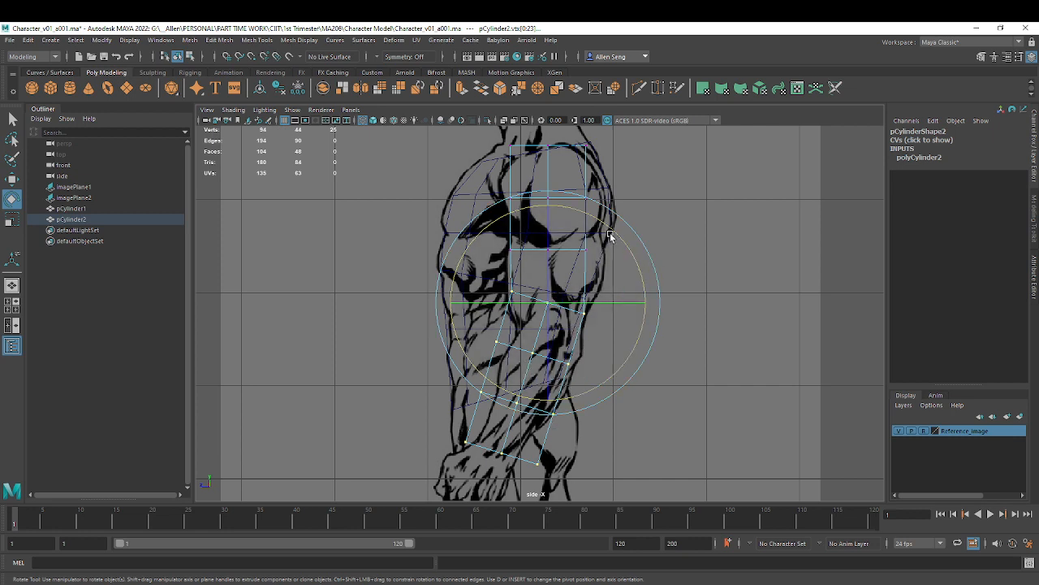
{"action": "left_click_drag", "start_coordinate": [614, 233], "coordinate": [617, 235]}
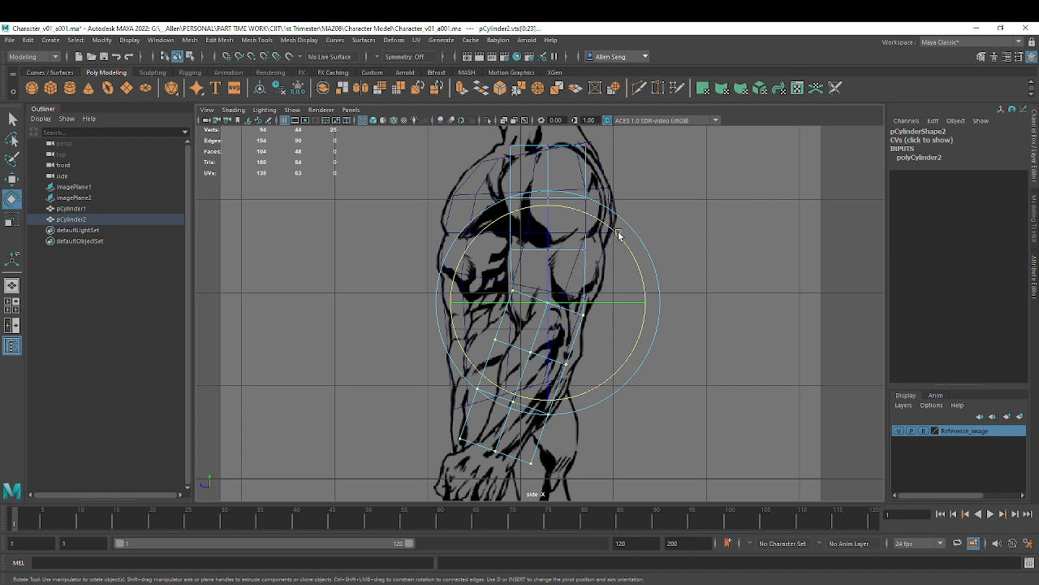
Select the arm cylinder's top vertex ring and widen it slightly to fit the shoulder
{"action": "middle_click_drag", "start_coordinate": [608, 289], "coordinate": [612, 282], "text": "alt"}
{"action": "right_click_drag", "start_coordinate": [612, 281], "coordinate": [643, 323], "text": "alt"}
{"action": "key", "text": "q"}
{"action": "middle_click_drag", "start_coordinate": [652, 265], "coordinate": [638, 309], "text": "alt"}
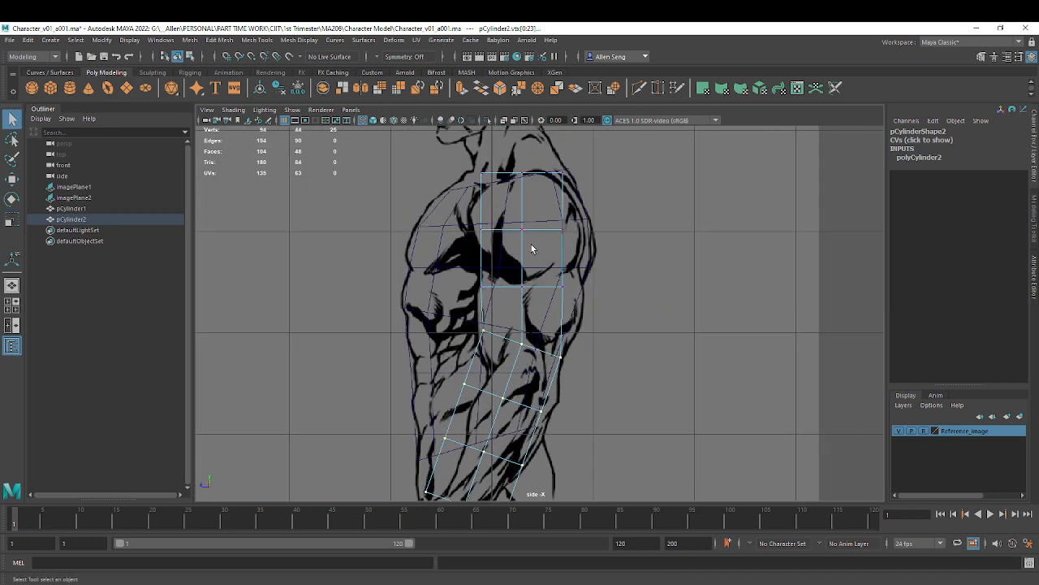
{"action": "left_click_drag", "start_coordinate": [442, 162], "coordinate": [560, 195]}
{"action": "key", "text": "r"}
{"action": "left_click_drag", "start_coordinate": [481, 172], "coordinate": [477, 172]}
Scale and shift the second vertex ring to match the deltoid outline
{"action": "left_click_drag", "start_coordinate": [460, 210], "coordinate": [628, 272]}
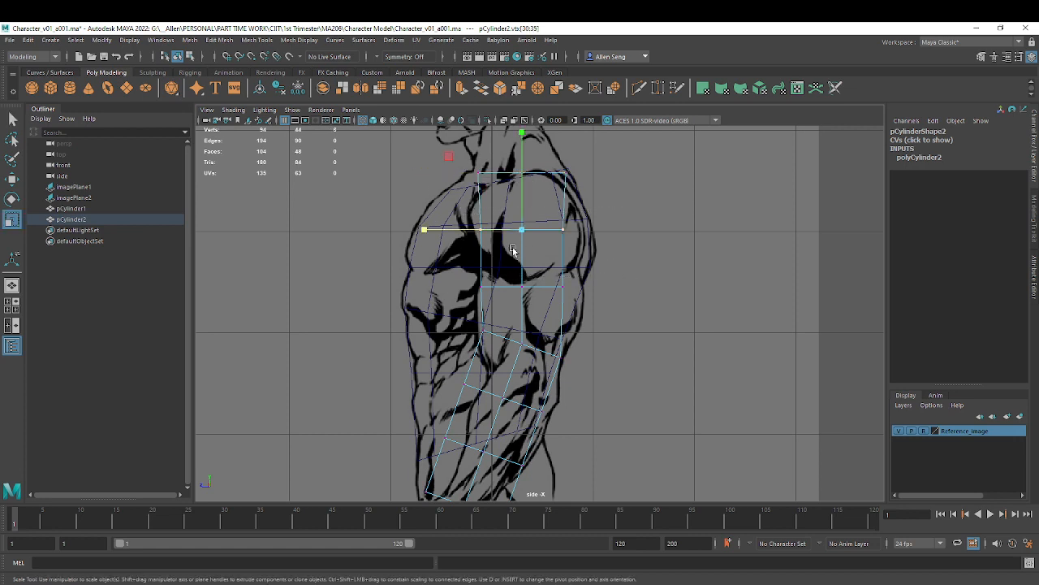
{"action": "mouse_move", "coordinate": [424, 230]}
{"action": "left_mouse_down"}
{"action": "mouse_move", "coordinate": [404, 227]}
{"action": "mouse_move", "coordinate": [435, 231]}
{"action": "left_mouse_up"}
{"action": "key", "text": "w"}
{"action": "key", "text": "r"}
Widen and shift the third vertex ring to match the upper arm outline
{"action": "left_click_drag", "start_coordinate": [451, 269], "coordinate": [626, 320]}
{"action": "key", "text": "w"}
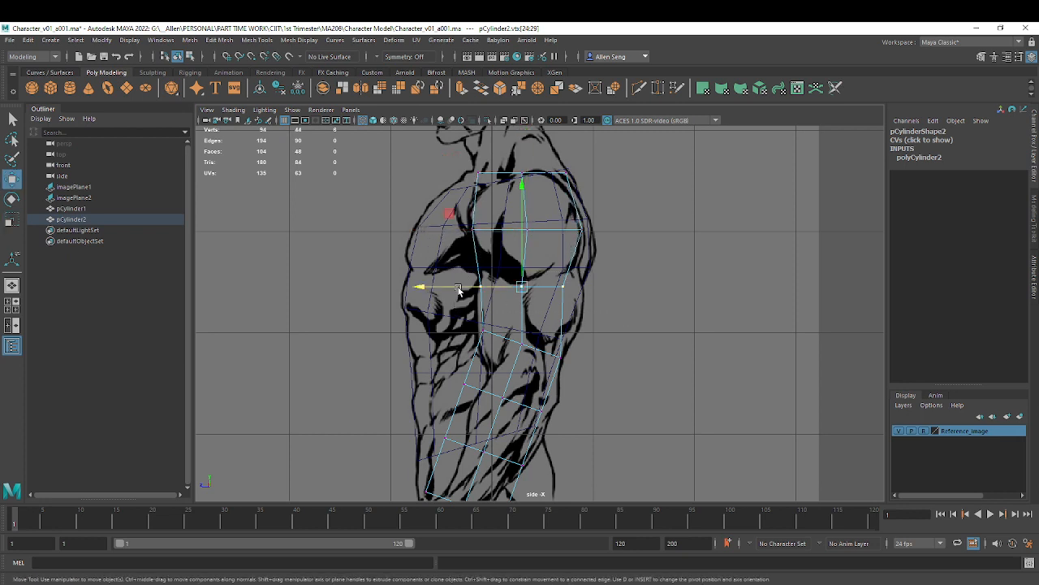
{"action": "key", "text": "r"}
Lower the fourth vertex ring to the elbow and narrow it to the arm's outline in the reference
{"action": "left_click_drag", "start_coordinate": [461, 287], "coordinate": [588, 380]}
{"action": "right_click_drag", "start_coordinate": [602, 371], "coordinate": [633, 374], "text": "alt"}
{"action": "middle_click_drag", "start_coordinate": [633, 373], "coordinate": [647, 316], "text": "alt"}
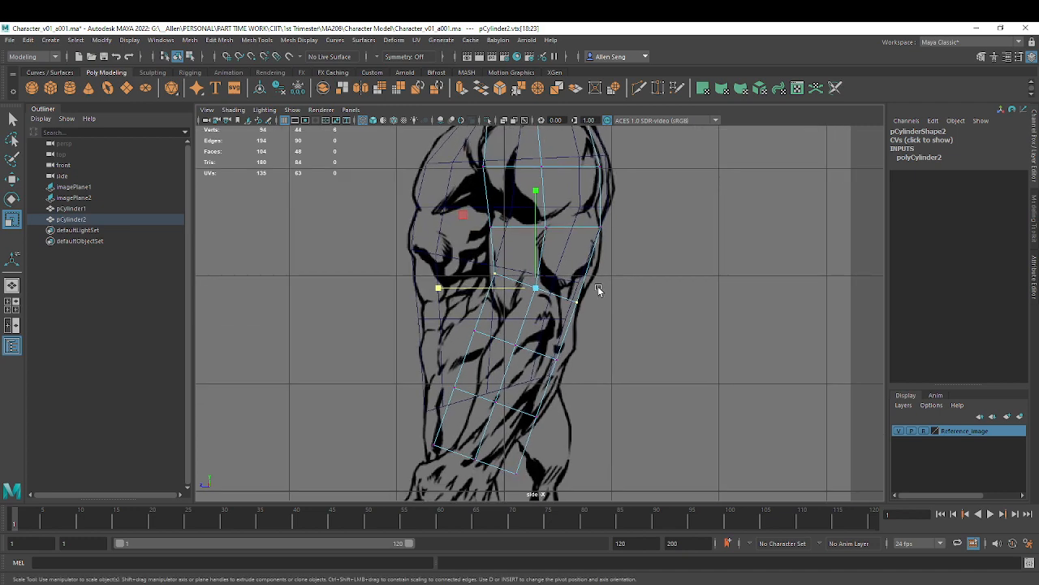
{"action": "key", "text": "w"}
{"action": "middle_click_drag", "start_coordinate": [461, 214], "coordinate": [463, 260]}
{"action": "key", "text": "r"}
{"action": "middle_click_drag", "start_coordinate": [457, 333], "coordinate": [463, 334]}
{"action": "key", "text": "w"}
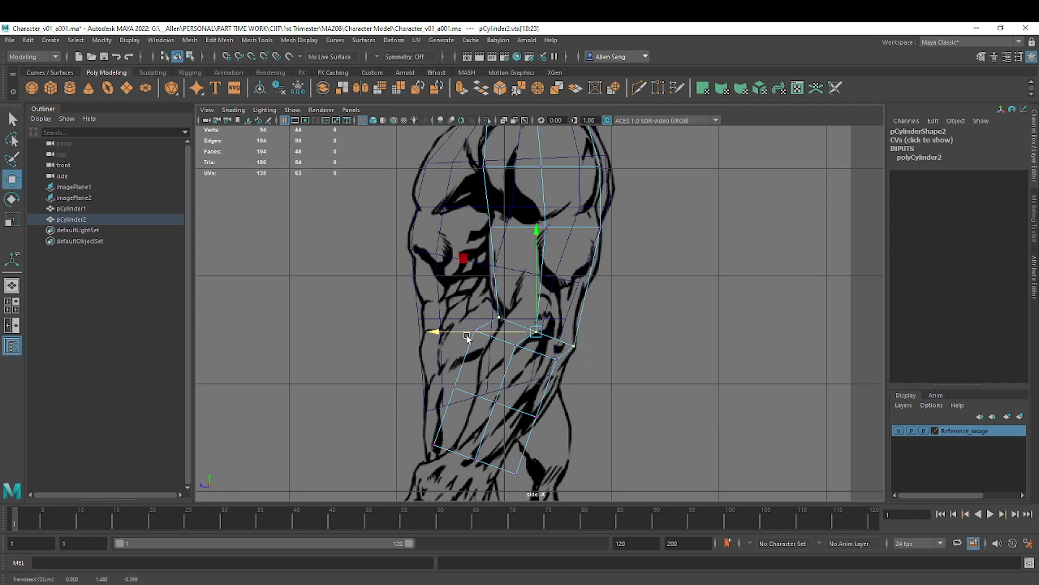
Lower the first vertex ring below the elbow and adjust its width to the upper forearm
{"action": "key", "text": "q"}
{"action": "left_click", "coordinate": [476, 331]}
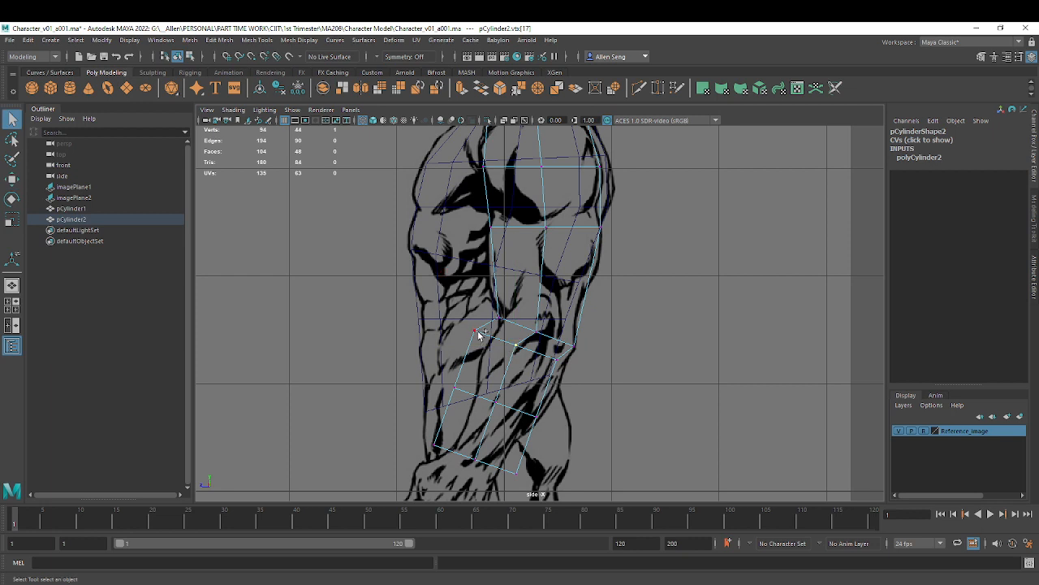
{"action": "key", "text": "w"}
{"action": "middle_click_drag", "start_coordinate": [447, 273], "coordinate": [455, 305]}
{"action": "key", "text": "r"}
{"action": "left_click_drag", "start_coordinate": [428, 375], "coordinate": [439, 376]}
{"action": "key", "text": "w"}
Select the edge loop just above the wrist end, slide it down the forearm and narrow it to the outline
{"action": "right_click_drag", "start_coordinate": [545, 297], "coordinate": [543, 258]}
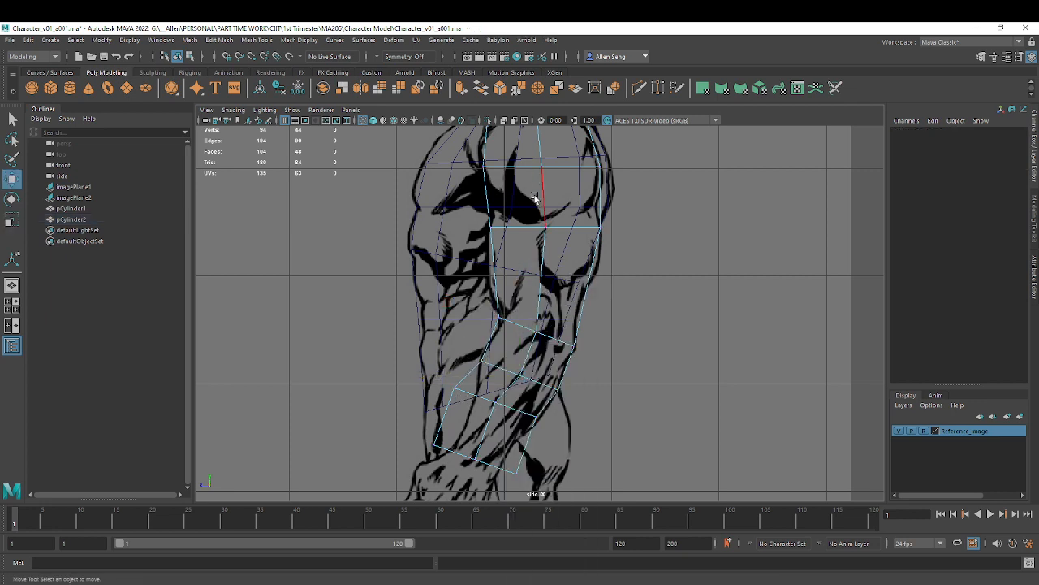
{"action": "double_click", "coordinate": [479, 398]}
{"action": "key", "text": "r"}
{"action": "left_click_drag", "start_coordinate": [399, 401], "coordinate": [422, 410]}
{"action": "key", "text": "w"}
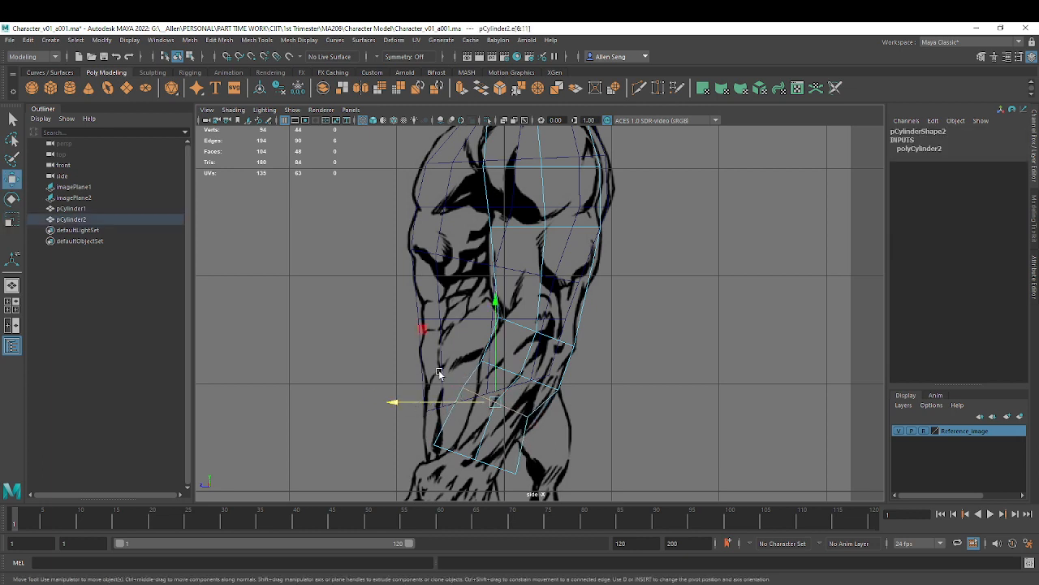
{"action": "left_click_drag", "start_coordinate": [425, 332], "coordinate": [422, 349]}
{"action": "key", "text": "r"}
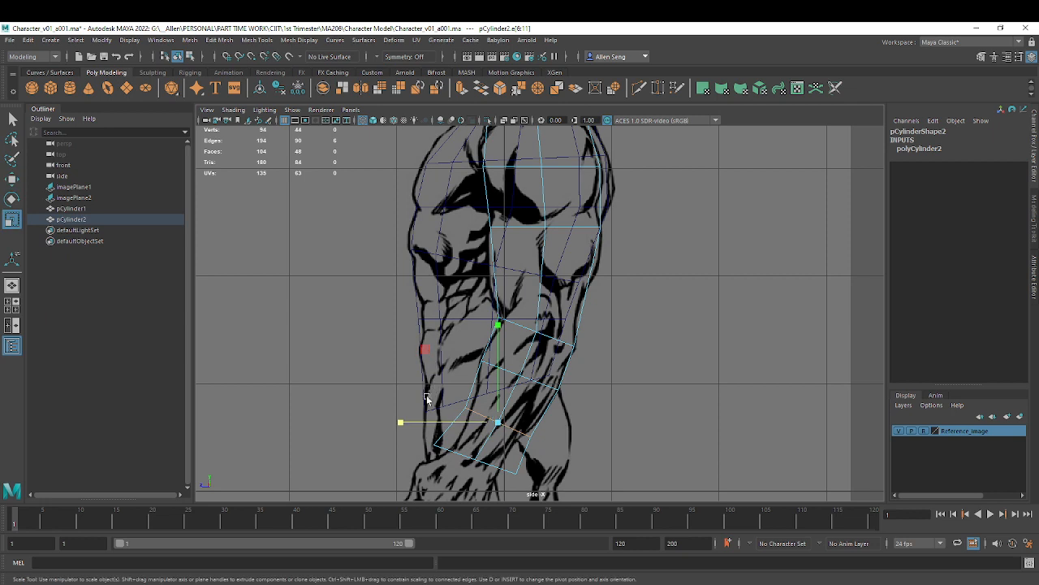
{"action": "left_click_drag", "start_coordinate": [401, 420], "coordinate": [410, 421]}
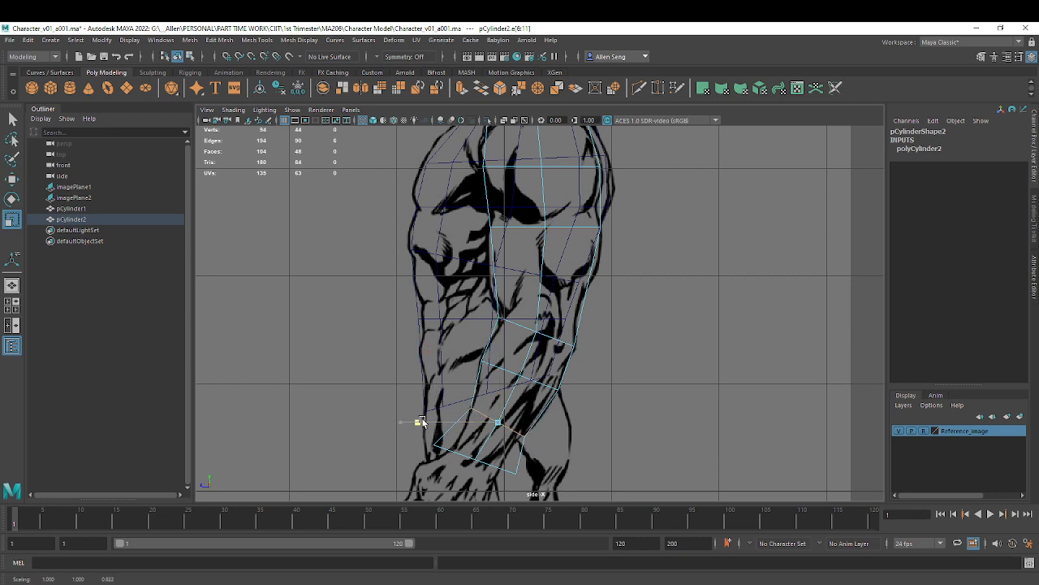
Nudge the edge loop above the wrist into the forearm outline and switch to vertex selection at the wrist end
{"action": "key", "text": "w"}
{"action": "left_click_drag", "start_coordinate": [427, 354], "coordinate": [428, 355]}
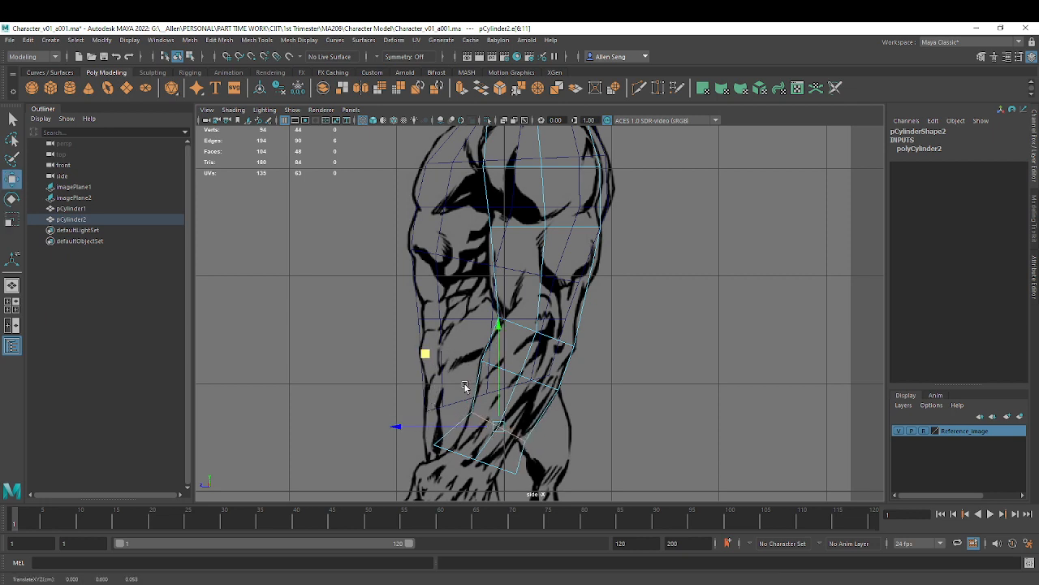
{"action": "middle_click_drag", "start_coordinate": [517, 433], "coordinate": [496, 363], "text": "alt"}
{"action": "right_click_drag", "start_coordinate": [500, 307], "coordinate": [446, 308]}
{"action": "left_click_drag", "start_coordinate": [384, 368], "coordinate": [463, 414]}
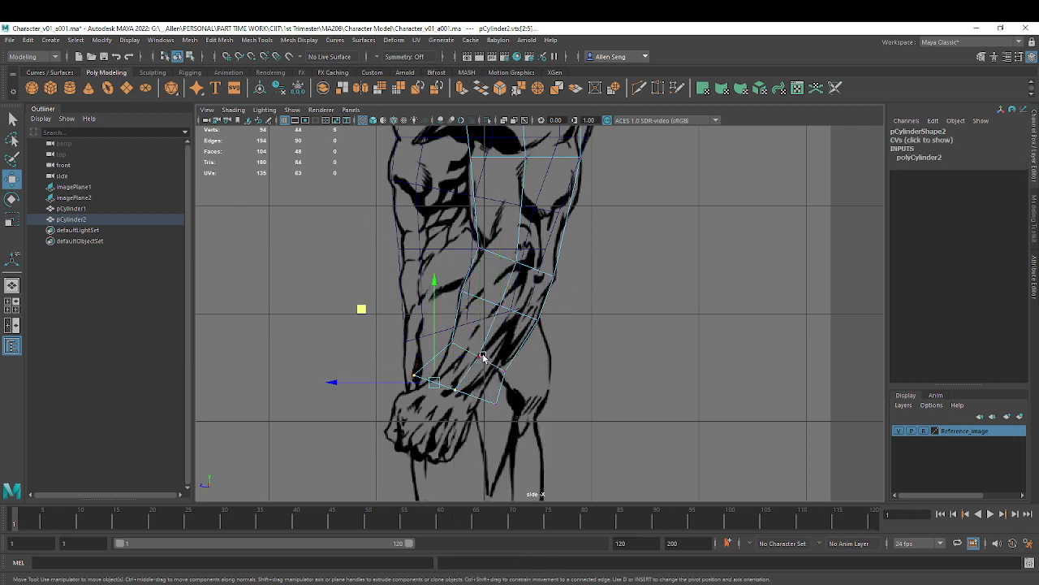
Try box-selecting different groups of forearm and upper arm vertices, adding the elbow ring to one selection
{"action": "left_click", "coordinate": [480, 354]}
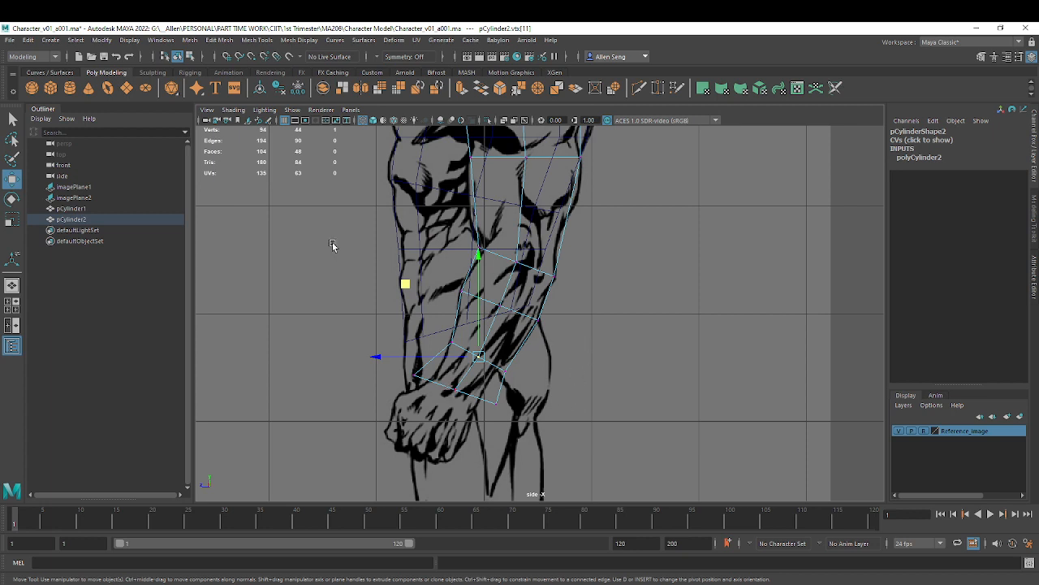
{"action": "left_click_drag", "start_coordinate": [320, 266], "coordinate": [640, 479]}
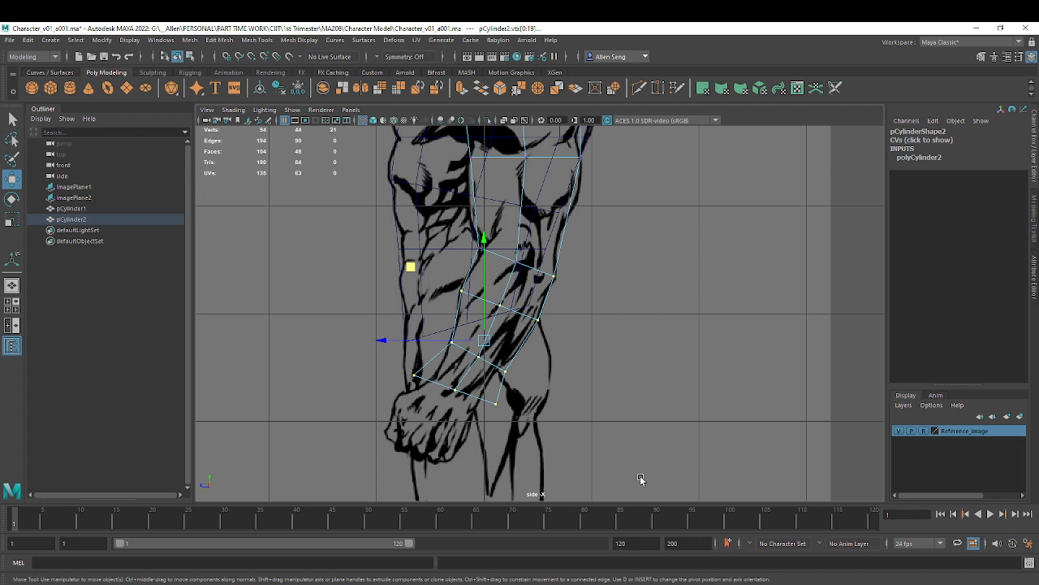
{"action": "key", "text": "q"}
{"action": "middle_click_drag", "start_coordinate": [601, 390], "coordinate": [580, 390], "text": "alt"}
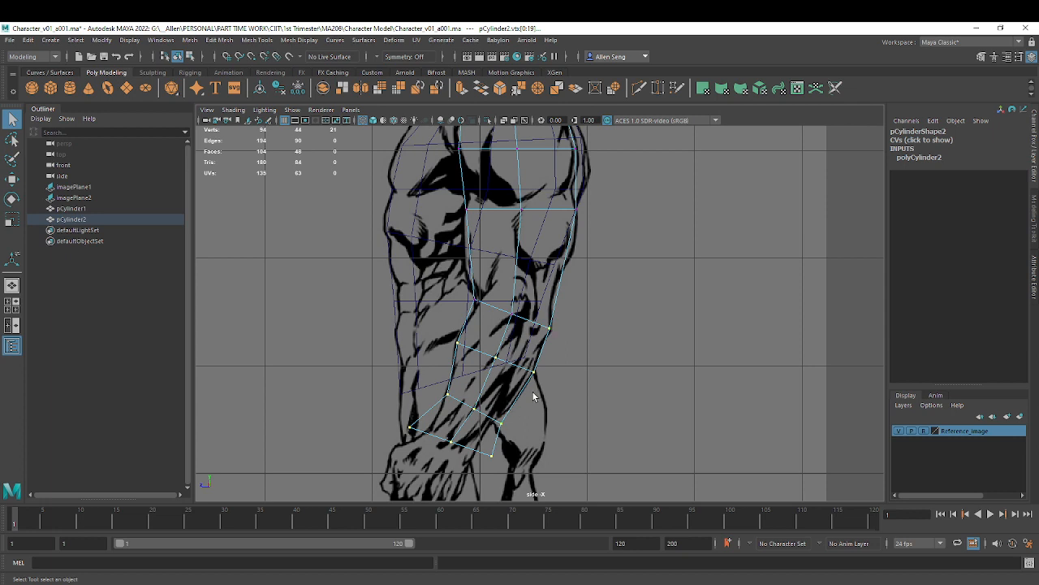
{"action": "left_click_drag", "start_coordinate": [377, 393], "coordinate": [518, 479]}
{"action": "left_click_drag", "start_coordinate": [403, 191], "coordinate": [640, 250]}
{"action": "left_click_drag", "start_coordinate": [373, 388], "coordinate": [521, 490]}
{"action": "left_click_drag", "start_coordinate": [419, 185], "coordinate": [612, 254]}
{"action": "left_click_drag", "start_coordinate": [455, 284], "coordinate": [553, 352], "text": "shift"}
Select all wrist-end vertices and scale them narrower to match the wrist in the reference
{"action": "left_click", "coordinate": [409, 420]}
{"action": "left_click_drag", "start_coordinate": [383, 419], "coordinate": [553, 493]}
{"action": "key", "text": "r"}
{"action": "left_click_drag", "start_coordinate": [352, 441], "coordinate": [415, 455]}
Practise adding and removing individual forearm and elbow vertices from a box selection around the wrist
{"action": "scroll", "coordinate": [520, 438], "scroll_direction": "up", "scroll_amount": 2}
{"action": "middle_click_drag", "start_coordinate": [529, 450], "coordinate": [498, 379], "text": "alt"}
{"action": "scroll", "coordinate": [538, 414], "scroll_direction": "up", "scroll_amount": 3}
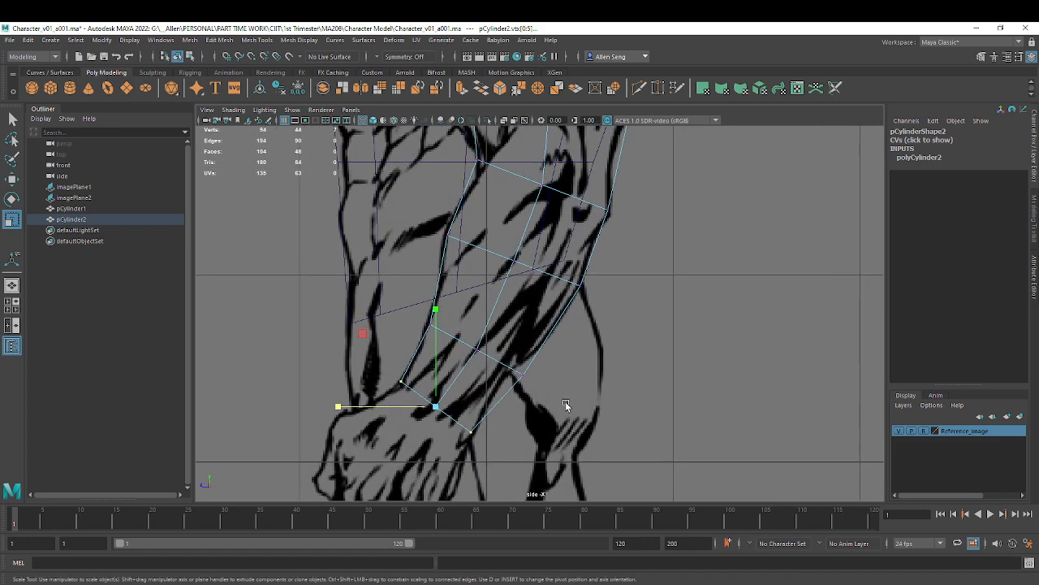
{"action": "left_click_drag", "start_coordinate": [396, 300], "coordinate": [572, 394]}
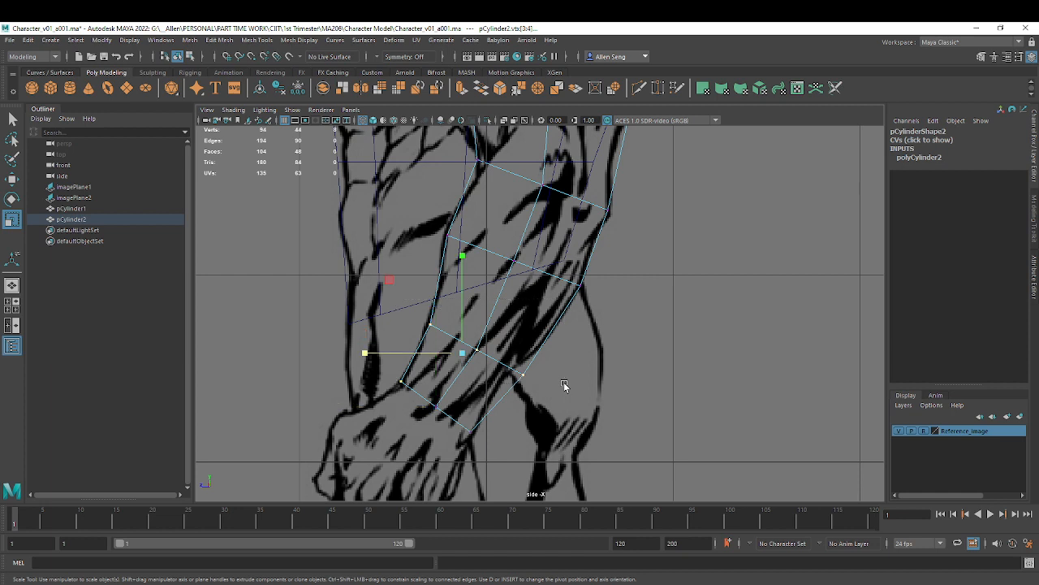
{"action": "left_click", "coordinate": [523, 374]}
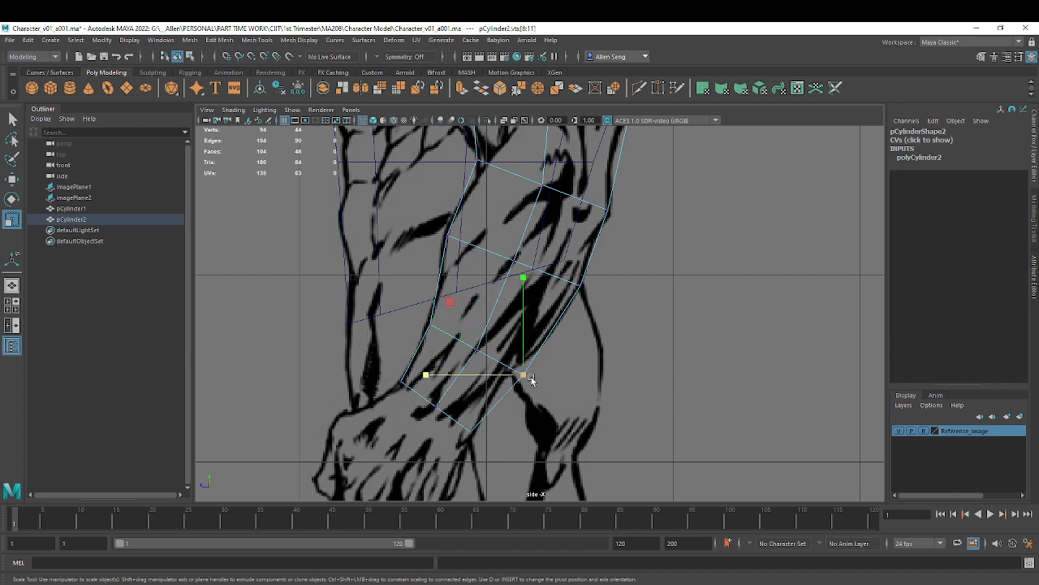
{"action": "left_click", "coordinate": [450, 376]}
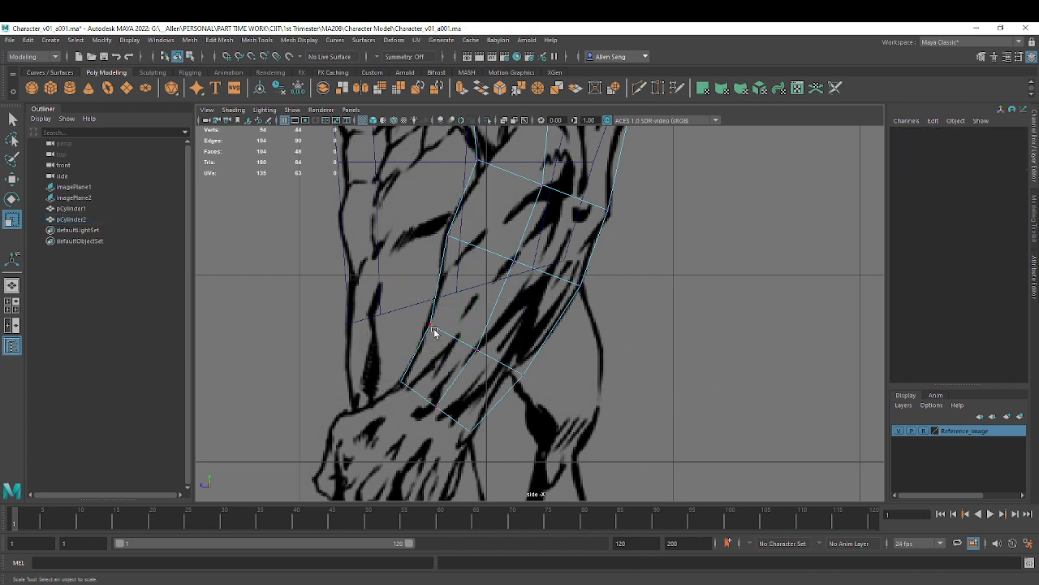
{"action": "left_click_drag", "start_coordinate": [405, 305], "coordinate": [588, 459]}
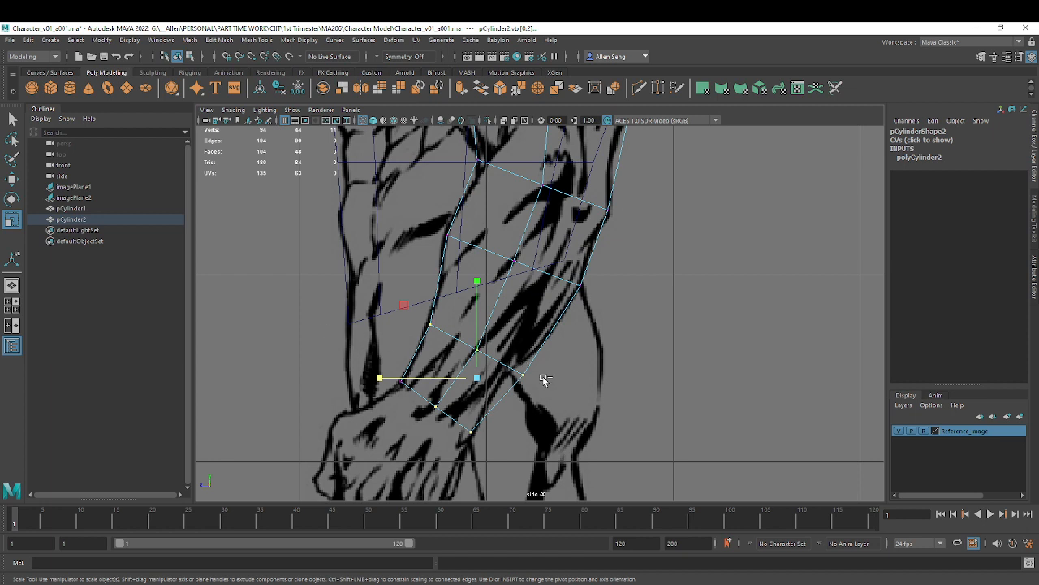
{"action": "left_click_drag", "start_coordinate": [605, 420], "coordinate": [500, 344], "text": "ctrl"}
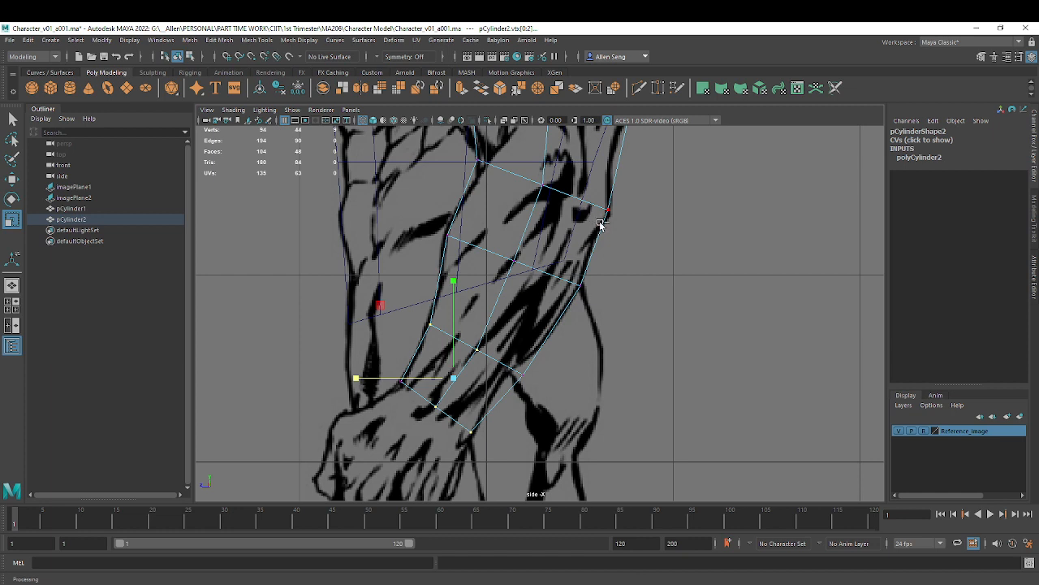
{"action": "left_click_drag", "start_coordinate": [558, 252], "coordinate": [671, 355], "text": "shift"}
{"action": "left_click_drag", "start_coordinate": [571, 181], "coordinate": [713, 252], "text": "shift"}
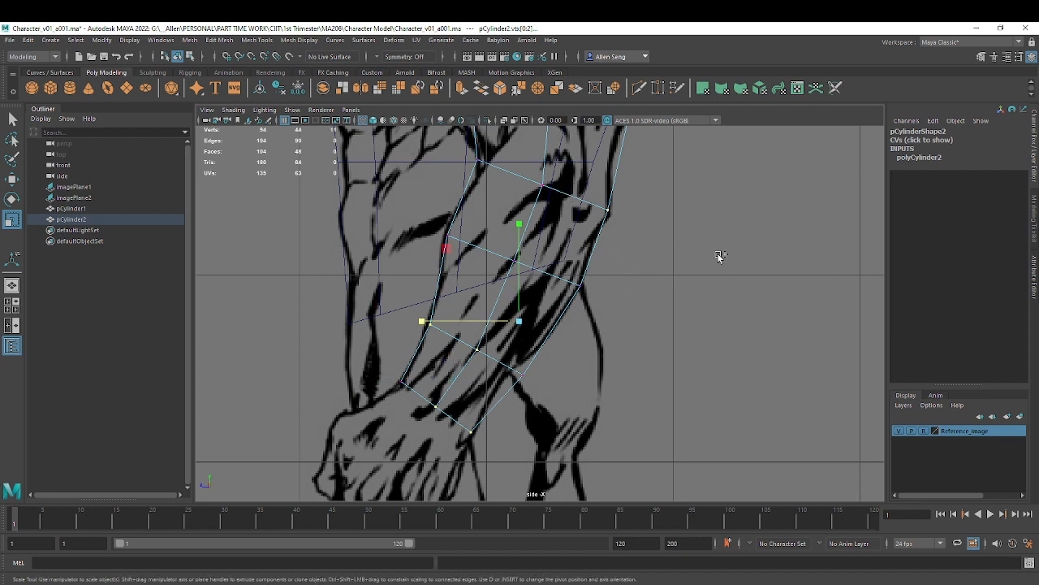
{"action": "left_click_drag", "start_coordinate": [591, 181], "coordinate": [716, 270], "text": "ctrl"}
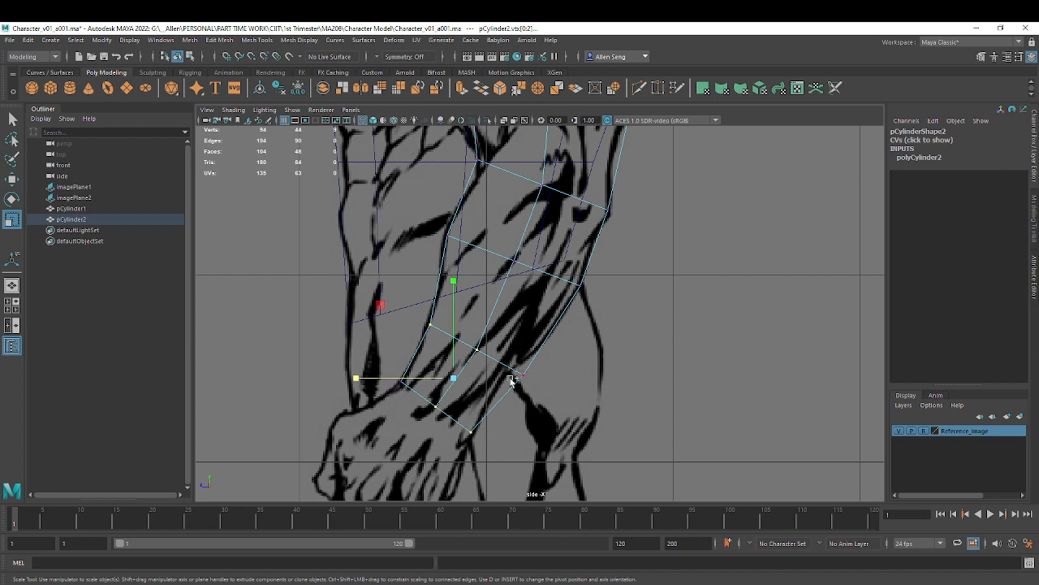
{"action": "left_click_drag", "start_coordinate": [393, 294], "coordinate": [488, 351], "text": "shift"}
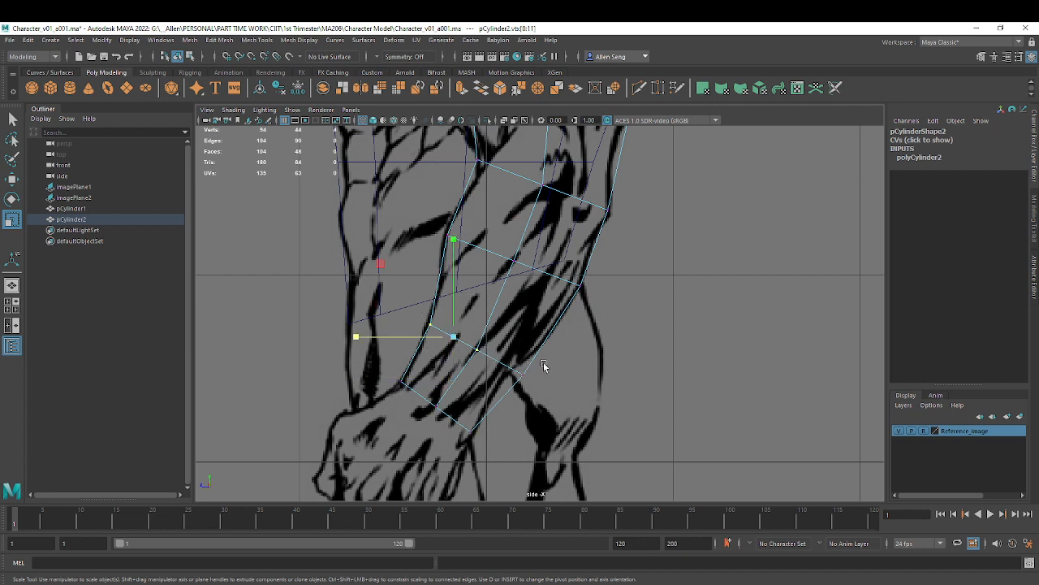
Fine-tune the width of the vertex ring just above the wrist
{"action": "mouse_move", "coordinate": [384, 348]}
{"action": "left_mouse_down"}
{"action": "mouse_move", "coordinate": [397, 349]}
{"action": "mouse_move", "coordinate": [383, 351]}
{"action": "left_mouse_up"}
{"action": "key", "text": "w"}
{"action": "key", "text": "r"}
{"action": "key", "text": "w"}
Raise the vertex ring below the shoulder, shift it slightly and narrow it to the upper arm outline
{"action": "middle_click_drag", "start_coordinate": [497, 333], "coordinate": [475, 422], "text": "alt"}
{"action": "right_click_drag", "start_coordinate": [508, 383], "coordinate": [495, 360], "text": "alt"}
{"action": "mouse_move", "coordinate": [550, 306]}
{"action": "middle_mouse_down", "text": "alt"}
{"action": "mouse_move", "coordinate": [534, 370]}
{"action": "mouse_move", "coordinate": [543, 406]}
{"action": "mouse_move", "coordinate": [553, 371]}
{"action": "middle_mouse_up", "text": "alt"}
{"action": "right_click_drag", "start_coordinate": [552, 371], "coordinate": [544, 360], "text": "alt"}
{"action": "scroll", "coordinate": [544, 362], "scroll_direction": "up", "scroll_amount": 3}
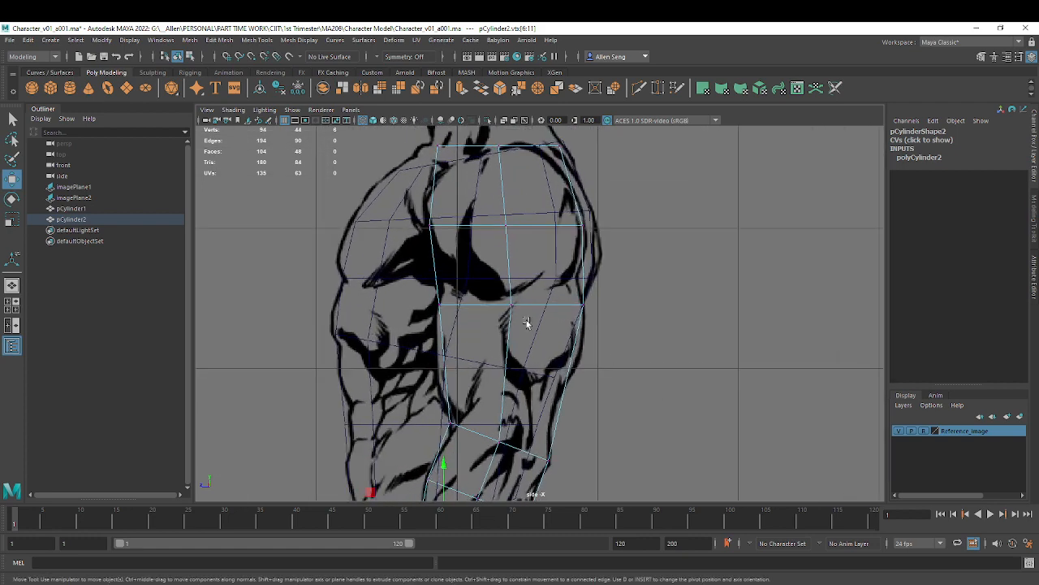
{"action": "left_click_drag", "start_coordinate": [408, 292], "coordinate": [544, 333]}
{"action": "left_click_drag", "start_coordinate": [446, 309], "coordinate": [441, 308]}
{"action": "left_click_drag", "start_coordinate": [507, 225], "coordinate": [507, 198]}
{"action": "key", "text": "r"}
{"action": "left_click_drag", "start_coordinate": [412, 278], "coordinate": [439, 282]}
Try splitting the upper arm with a new edge loop between the shoulder and the elbow, and undo it
{"action": "middle_click_drag", "start_coordinate": [485, 317], "coordinate": [485, 297], "text": "alt"}
{"action": "right_click_drag", "start_coordinate": [485, 297], "coordinate": [649, 209], "text": "alt"}
{"action": "left_click", "coordinate": [508, 299]}
{"action": "key", "text": "ctrl+z"}
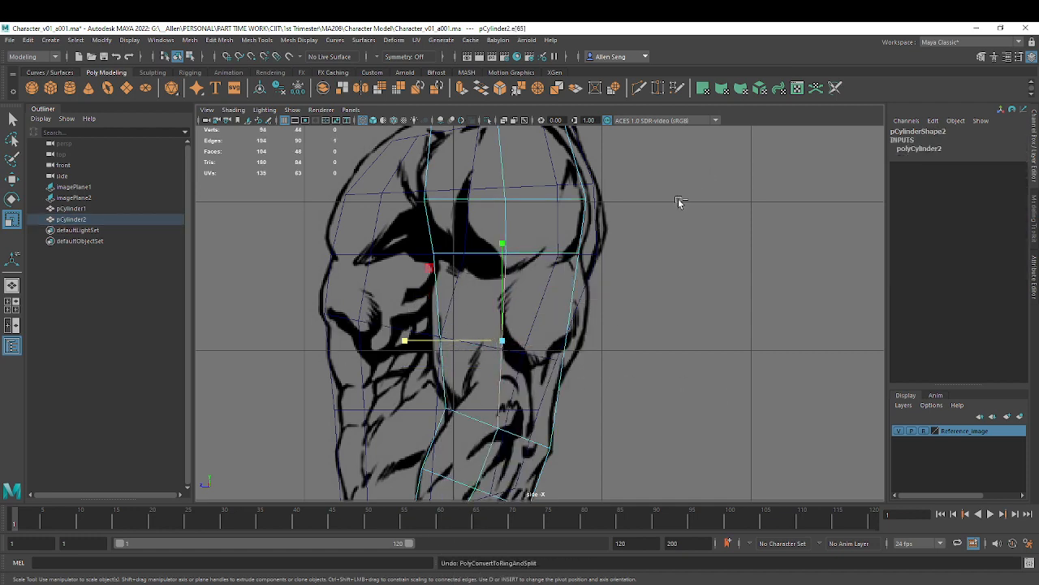
{"action": "key", "text": "q"}
{"action": "key", "text": "ctrl+z"}
{"action": "right_click_drag", "start_coordinate": [482, 305], "coordinate": [518, 317], "text": "alt"}
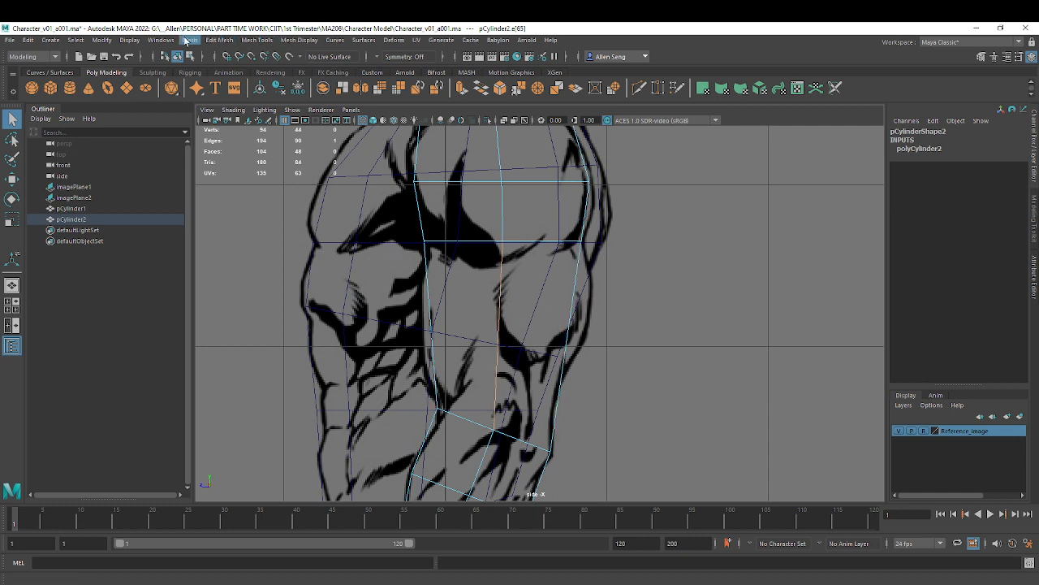
{"action": "left_click", "coordinate": [261, 40]}
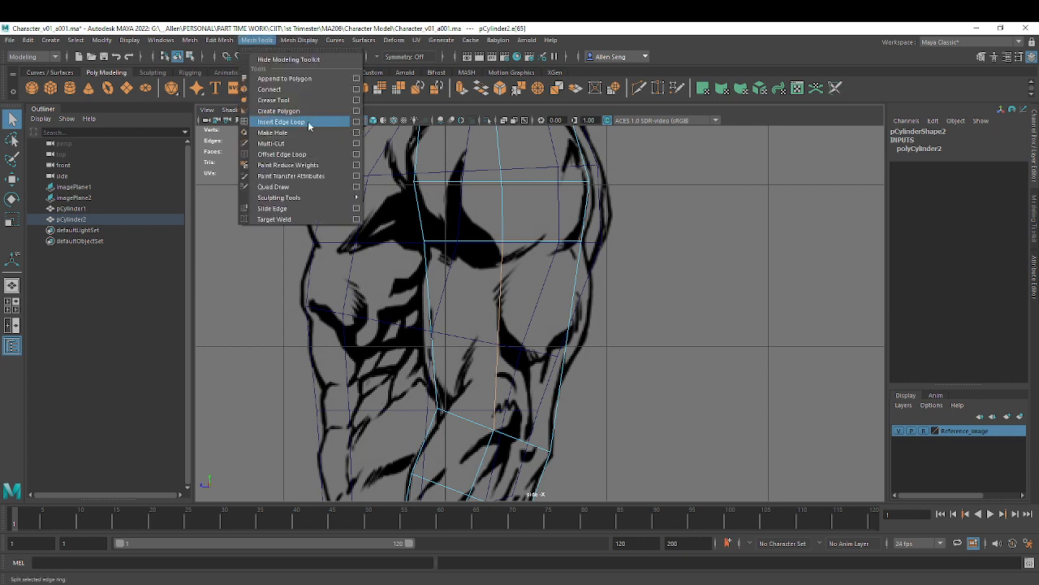
{"action": "left_click", "coordinate": [502, 304]}
{"action": "right_click_drag", "start_coordinate": [501, 301], "coordinate": [452, 333]}
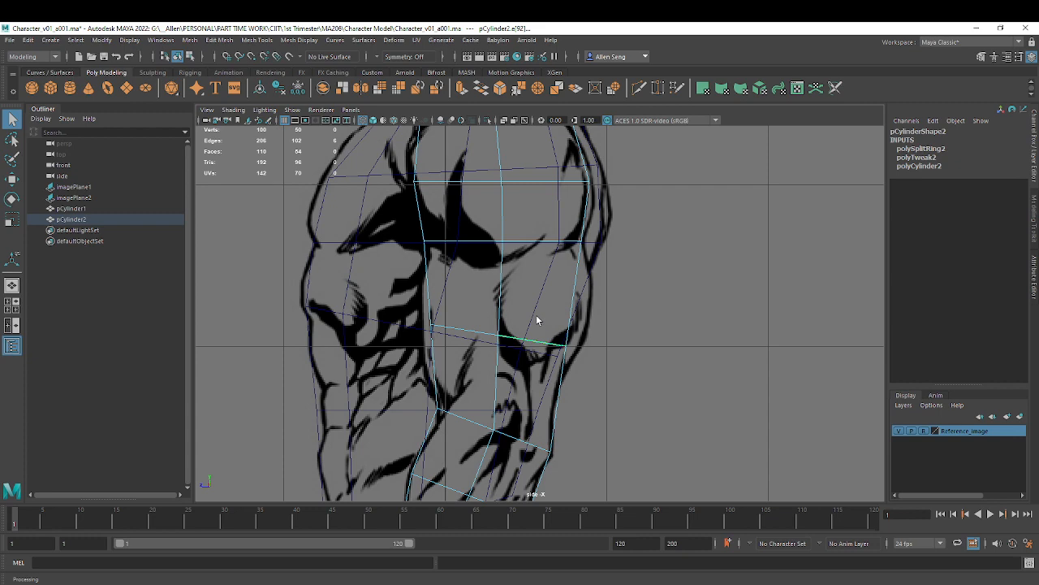
{"action": "key", "text": "ctrl+z"}
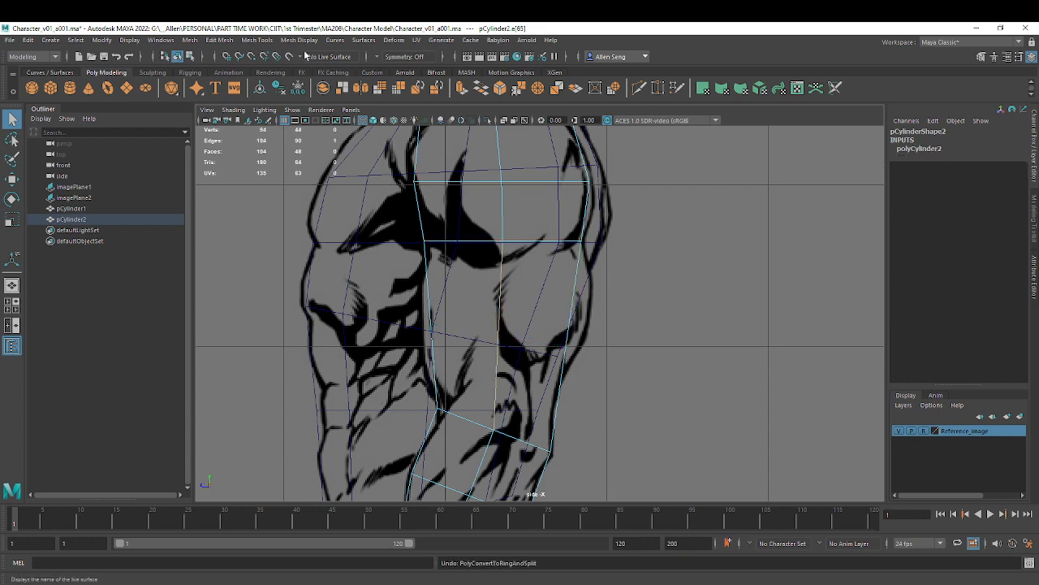
Insert an edge loop about midway down the upper arm with the Insert Edge Loop tool
{"action": "left_click", "coordinate": [294, 41]}
{"action": "mouse_move", "coordinate": [257, 41]}
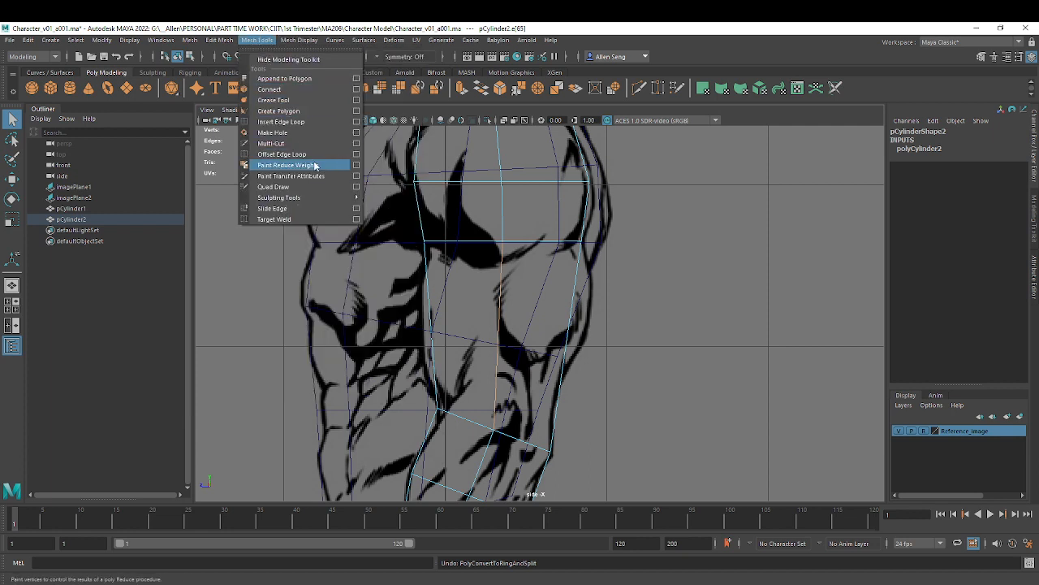
{"action": "left_click", "coordinate": [318, 127]}
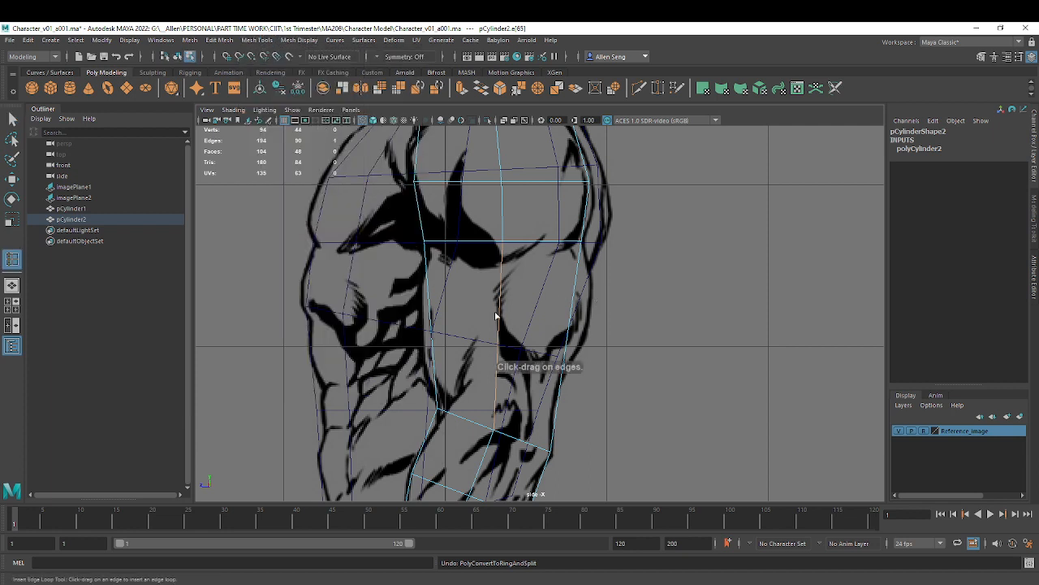
{"action": "left_click_drag", "start_coordinate": [500, 321], "coordinate": [500, 323]}
Widen the new upper arm edge loop and shift it backward to follow the reference outline
{"action": "key", "text": "w"}
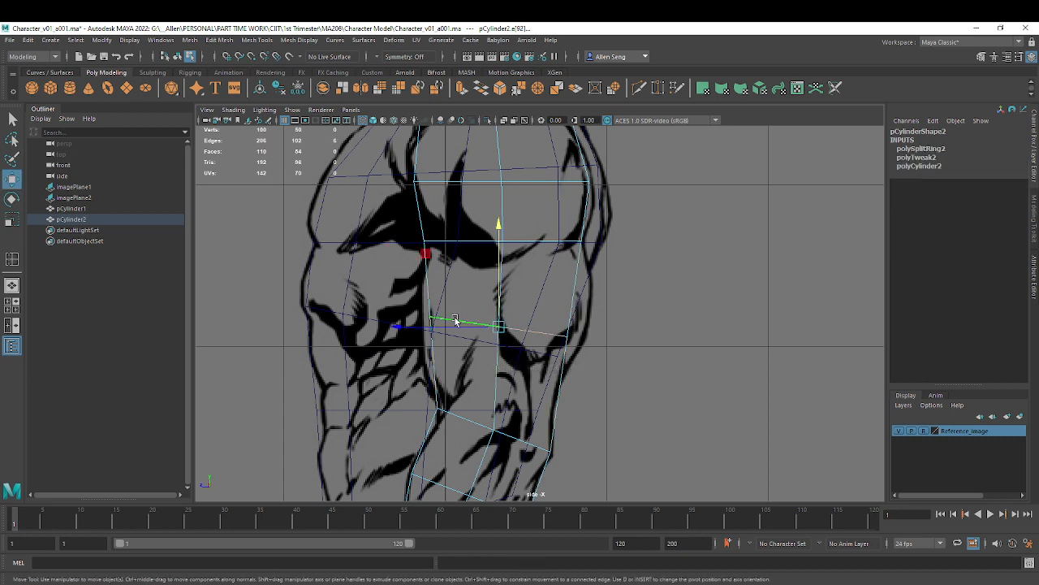
{"action": "key", "text": "r"}
{"action": "left_click_drag", "start_coordinate": [431, 326], "coordinate": [418, 331]}
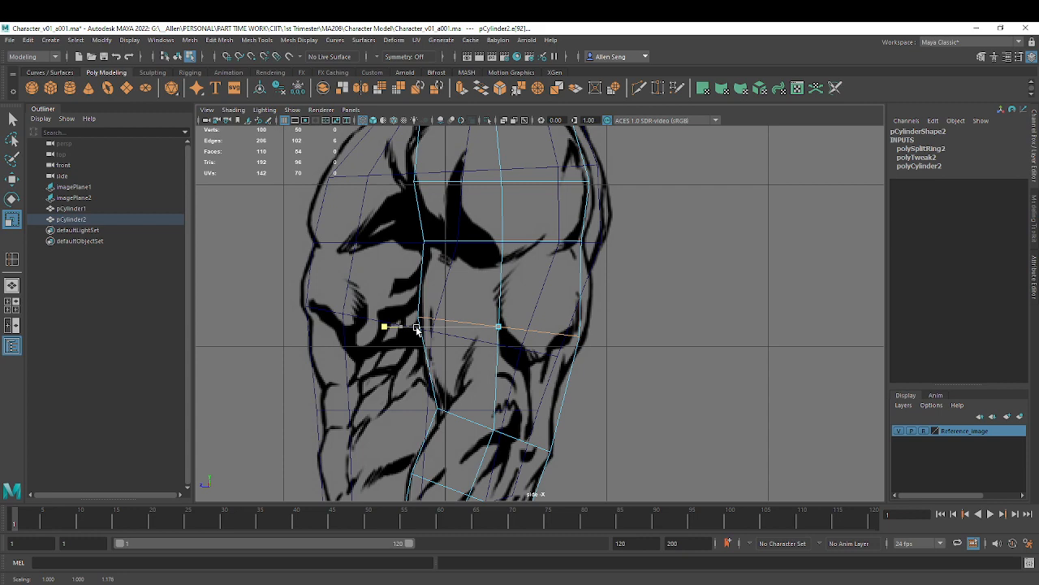
{"action": "key", "text": "w"}
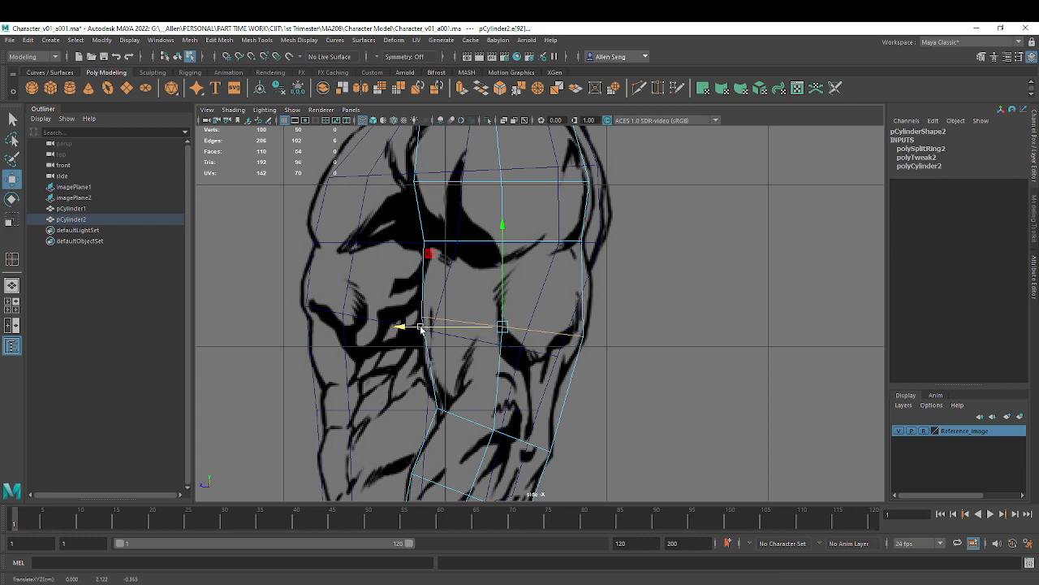
Switch to the front view and frame the character's torso and arms
{"action": "scroll", "coordinate": [421, 329], "scroll_direction": "down", "scroll_amount": 6}
{"action": "scroll", "coordinate": [461, 264], "scroll_direction": "down", "scroll_amount": 5}
{"action": "key", "text": "q"}
{"action": "key", "text": "space"}
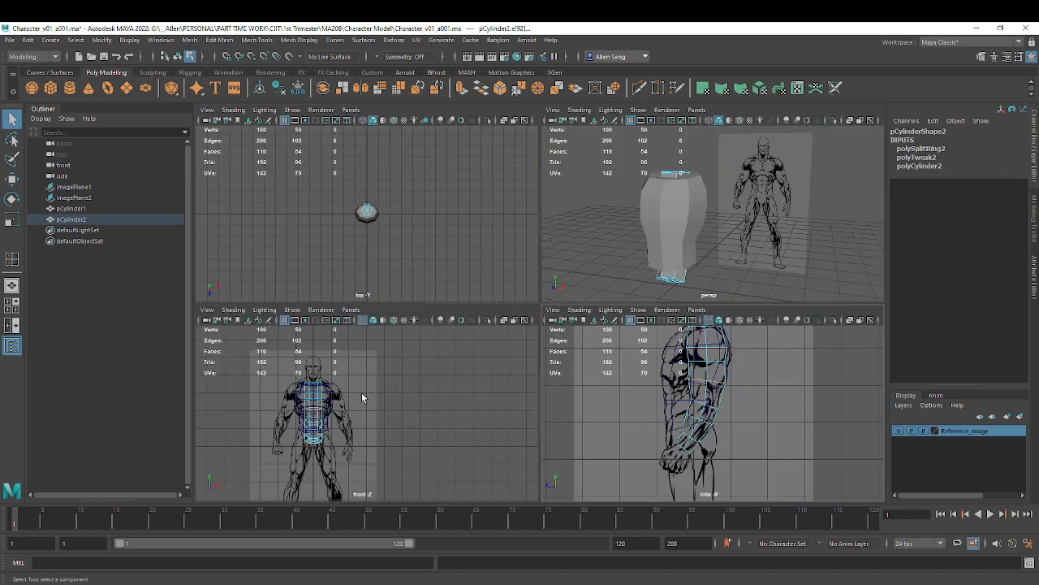
{"action": "key", "text": "space"}
{"action": "scroll", "coordinate": [379, 364], "scroll_direction": "up", "scroll_amount": 6}
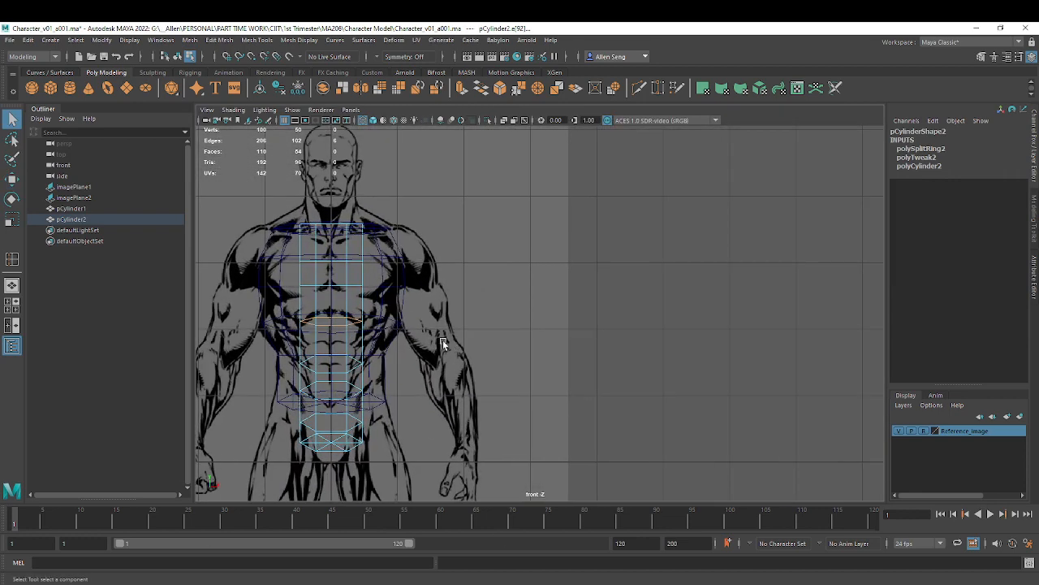
{"action": "key", "text": "w"}
{"action": "left_click_drag", "start_coordinate": [436, 325], "coordinate": [465, 324]}
{"action": "key", "text": "ctrl+z"}
Return to object selection and move the whole arm cylinder sideways to X 1.304, over the reference arm
{"action": "key", "text": "q"}
{"action": "key", "text": "F8"}
{"action": "key", "text": "w"}
{"action": "left_click_drag", "start_coordinate": [383, 336], "coordinate": [507, 354]}
Select all arm vertices from the elbow down to the wrist and move them outward over the reference forearm
{"action": "scroll", "coordinate": [505, 357], "scroll_direction": "down", "scroll_amount": 2}
{"action": "middle_click_drag", "start_coordinate": [492, 369], "coordinate": [473, 263], "text": "alt"}
{"action": "scroll", "coordinate": [455, 301], "scroll_direction": "up", "scroll_amount": 5}
{"action": "middle_click_drag", "start_coordinate": [420, 283], "coordinate": [528, 346], "text": "alt"}
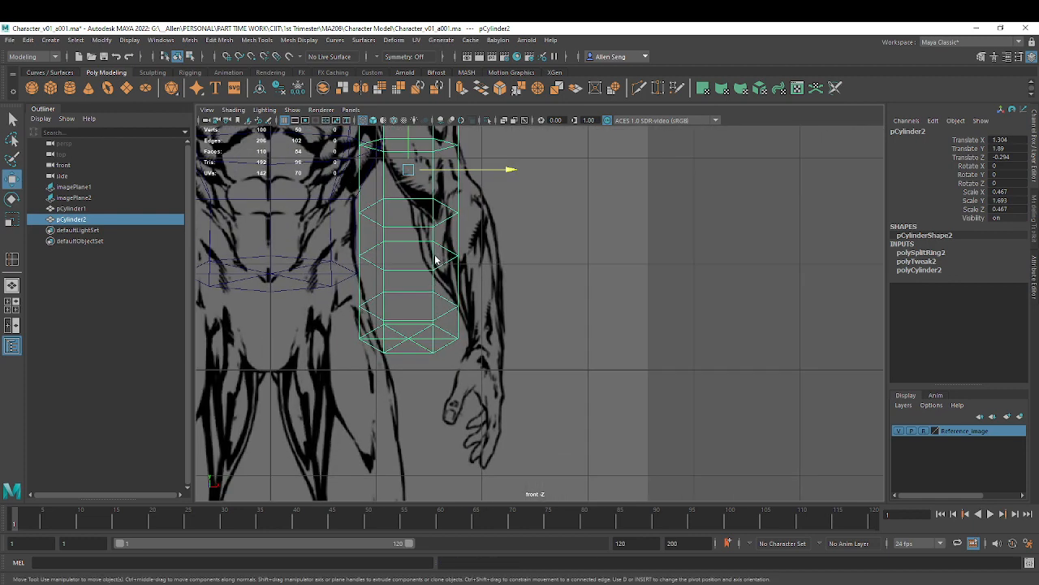
{"action": "key", "text": "F9"}
{"action": "left_click_drag", "start_coordinate": [351, 323], "coordinate": [528, 396]}
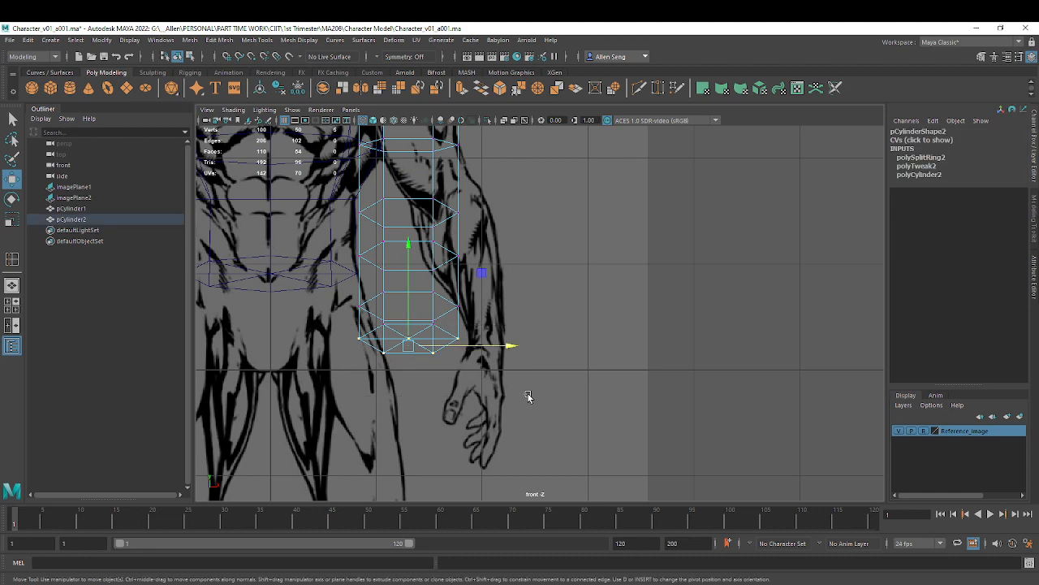
{"action": "scroll", "coordinate": [416, 350], "scroll_direction": "up", "scroll_amount": 5}
{"action": "middle_click_drag", "start_coordinate": [358, 357], "coordinate": [526, 343], "text": "alt"}
{"action": "left_click_drag", "start_coordinate": [260, 327], "coordinate": [640, 367], "text": "shift"}
{"action": "key", "text": "r"}
{"action": "key", "text": "ctrl+z"}
{"action": "middle_click_drag", "start_coordinate": [646, 368], "coordinate": [680, 434], "text": "alt"}
{"action": "right_click_drag", "start_coordinate": [681, 434], "coordinate": [817, 411], "text": "alt"}
{"action": "left_click_drag", "start_coordinate": [621, 413], "coordinate": [409, 232]}
{"action": "key", "text": "w"}
{"action": "left_click_drag", "start_coordinate": [590, 298], "coordinate": [630, 303]}
Reposition the wrist-end vertices and narrow them to the wrist outline in the front view
{"action": "right_click_drag", "start_coordinate": [631, 304], "coordinate": [738, 348], "text": "alt"}
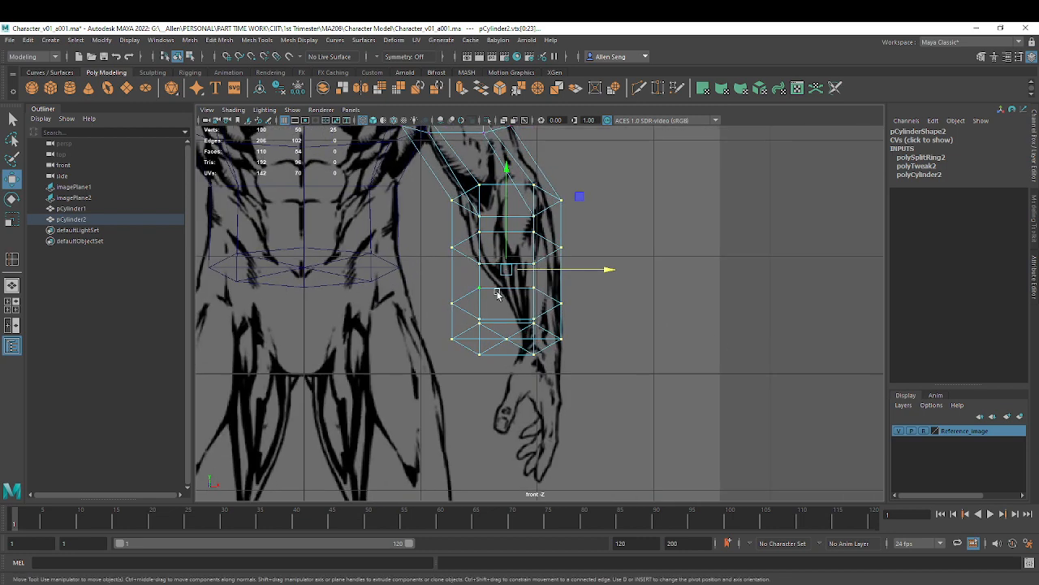
{"action": "right_click_drag", "start_coordinate": [433, 333], "coordinate": [530, 341], "text": "alt"}
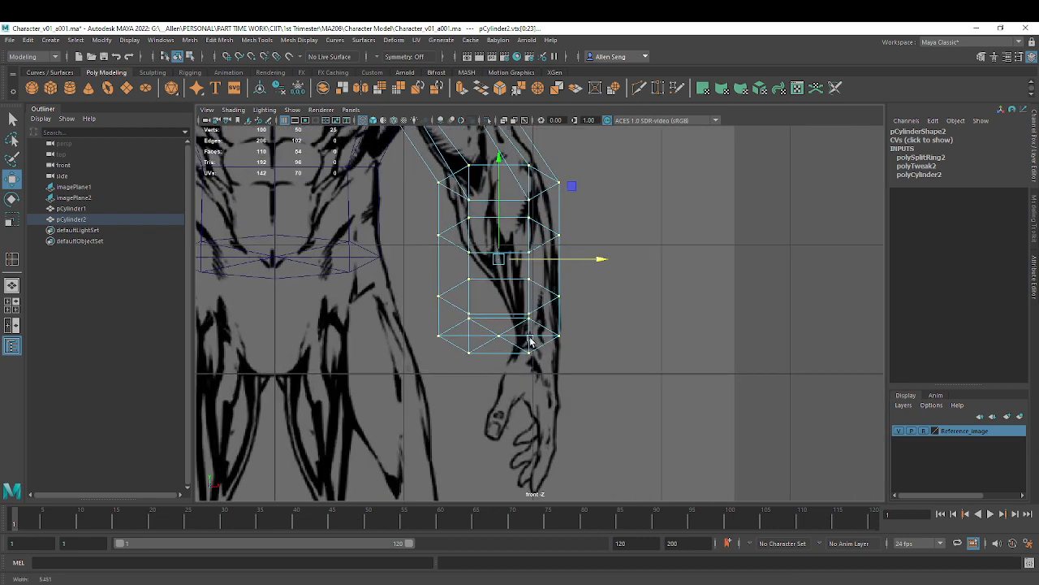
{"action": "left_click_drag", "start_coordinate": [614, 392], "coordinate": [614, 392]}
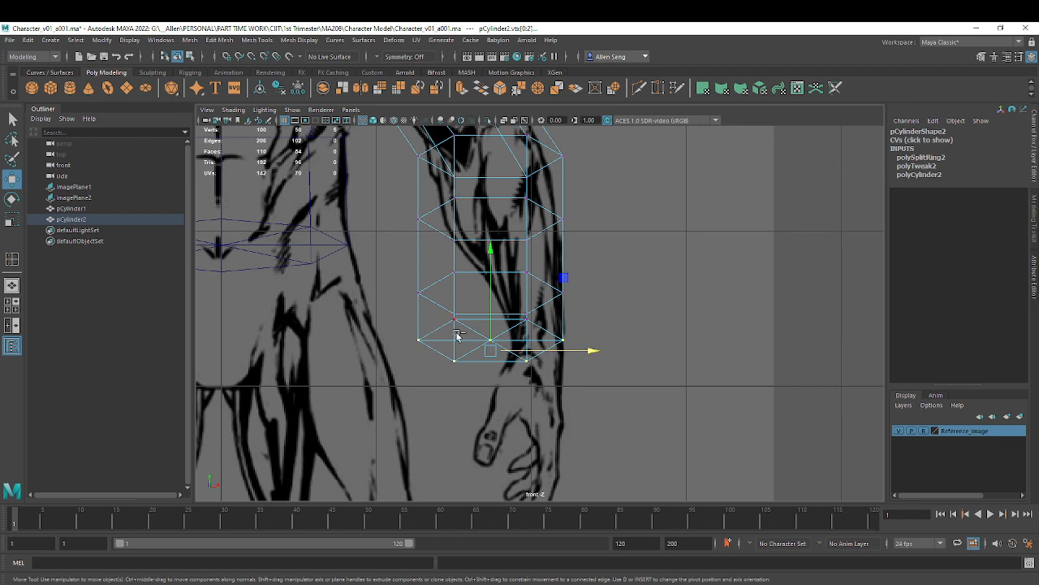
{"action": "mouse_move", "coordinate": [588, 340]}
{"action": "left_mouse_down"}
{"action": "mouse_move", "coordinate": [629, 341]}
{"action": "mouse_move", "coordinate": [571, 344]}
{"action": "left_mouse_up"}
{"action": "key", "text": "r"}
{"action": "middle_click_drag", "start_coordinate": [579, 346], "coordinate": [607, 372], "text": "alt"}
{"action": "left_click_drag", "start_coordinate": [632, 345], "coordinate": [599, 321]}
Select the wrist end together with the vertex ring above it and scale both slightly narrower
{"action": "key", "text": "w"}
{"action": "key", "text": "r"}
{"action": "left_click_drag", "start_coordinate": [473, 299], "coordinate": [668, 413]}
{"action": "mouse_move", "coordinate": [650, 343]}
{"action": "left_mouse_down"}
{"action": "mouse_move", "coordinate": [661, 344]}
{"action": "mouse_move", "coordinate": [651, 350]}
{"action": "left_mouse_up"}
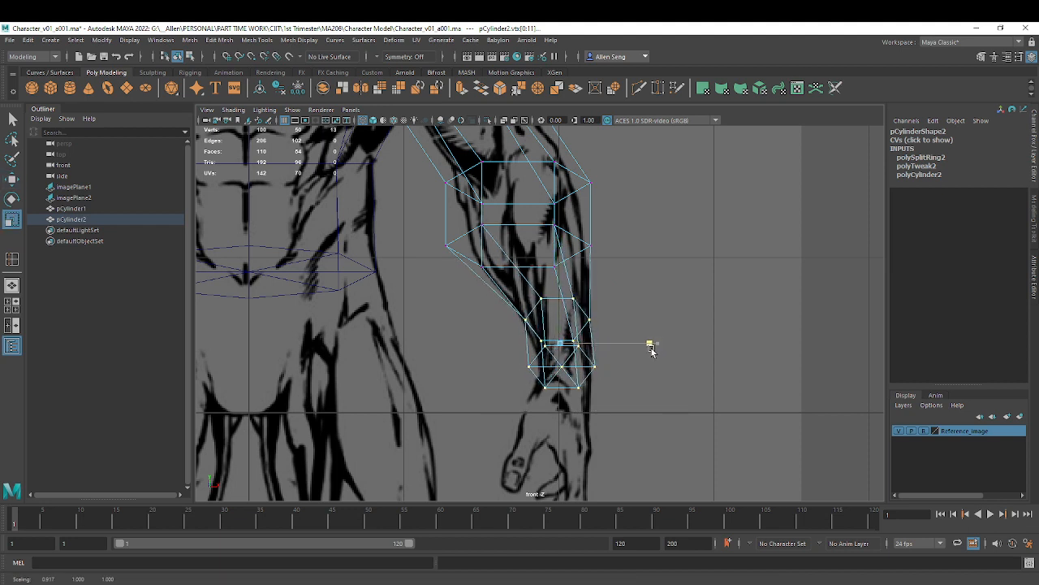
Select the forearm edge loop above the wrist section and narrow and shift it to fit the reference forearm
{"action": "middle_click_drag", "start_coordinate": [514, 271], "coordinate": [552, 340], "text": "alt"}
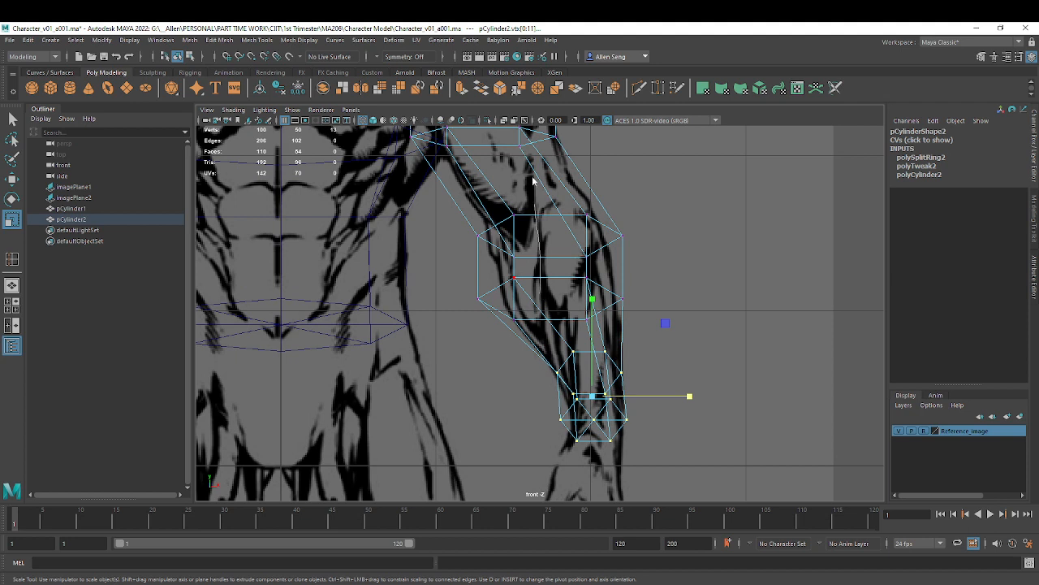
{"action": "key", "text": "F10"}
{"action": "double_click", "coordinate": [609, 293]}
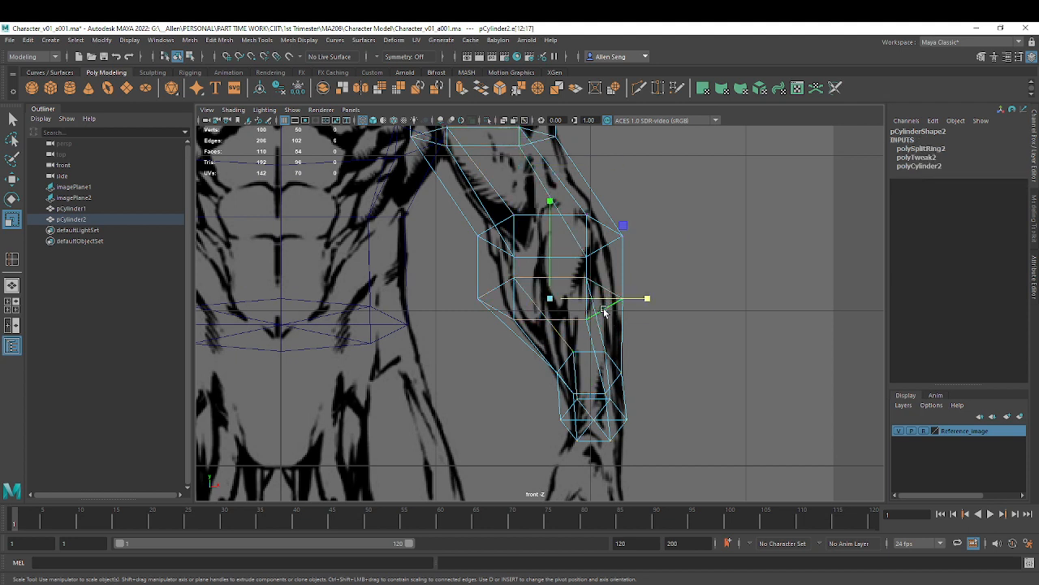
{"action": "key", "text": "w"}
{"action": "mouse_move", "coordinate": [647, 297]}
{"action": "left_mouse_down"}
{"action": "mouse_move", "coordinate": [656, 297]}
{"action": "mouse_move", "coordinate": [640, 302]}
{"action": "left_mouse_up"}
{"action": "key", "text": "r"}
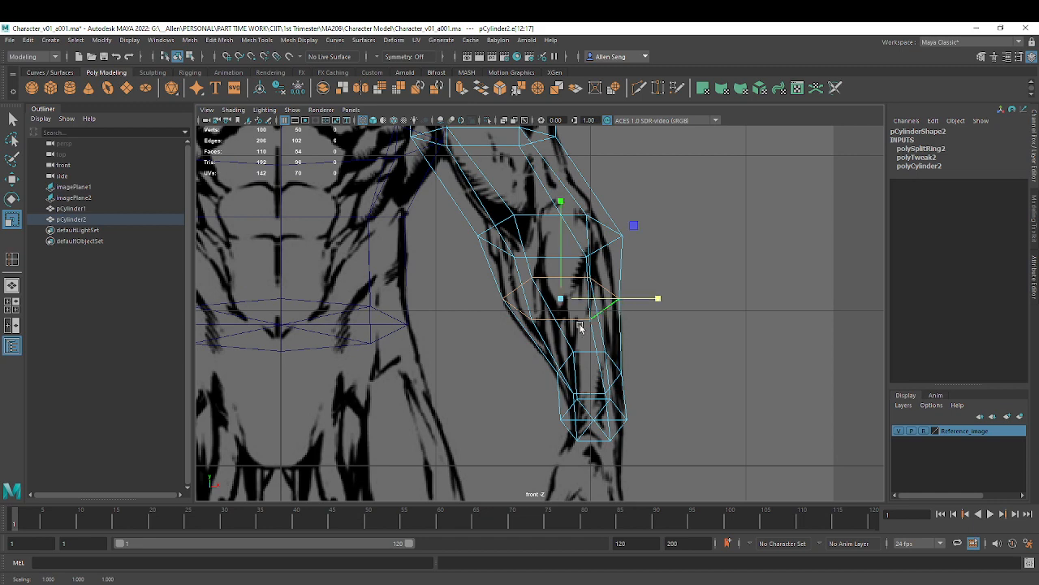
Narrow the elbow edge loop and the next loop up the arm to match the front-view arm outline
{"action": "double_click", "coordinate": [500, 248]}
{"action": "middle_click_drag", "start_coordinate": [565, 267], "coordinate": [581, 313], "text": "alt"}
{"action": "left_click_drag", "start_coordinate": [661, 281], "coordinate": [638, 282]}
{"action": "middle_click_drag", "start_coordinate": [637, 281], "coordinate": [662, 332], "text": "alt"}
{"action": "key", "text": "w"}
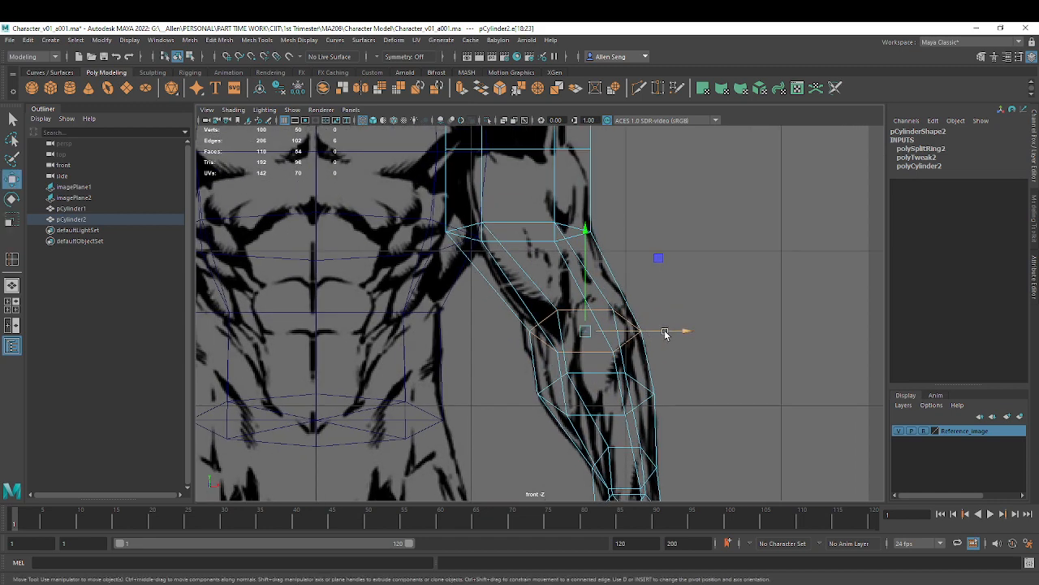
{"action": "key", "text": "r"}
{"action": "middle_click_drag", "start_coordinate": [674, 332], "coordinate": [696, 382], "text": "alt"}
{"action": "double_click", "coordinate": [545, 287]}
{"action": "mouse_move", "coordinate": [637, 280]}
{"action": "left_mouse_down"}
{"action": "mouse_move", "coordinate": [652, 281]}
{"action": "mouse_move", "coordinate": [638, 279]}
{"action": "left_mouse_up"}
{"action": "middle_click_drag", "start_coordinate": [637, 260], "coordinate": [663, 336], "text": "alt"}
Narrow the armpit-level edge loop of the arm and shift it sideways to fit the reference upper arm
{"action": "left_click", "coordinate": [548, 276]}
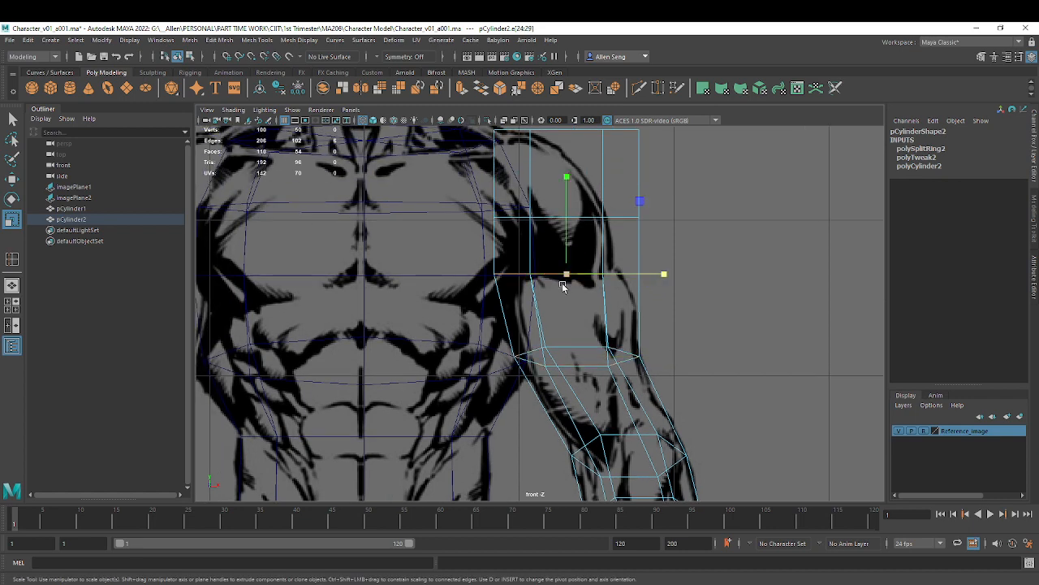
{"action": "left_click_drag", "start_coordinate": [662, 274], "coordinate": [652, 273]}
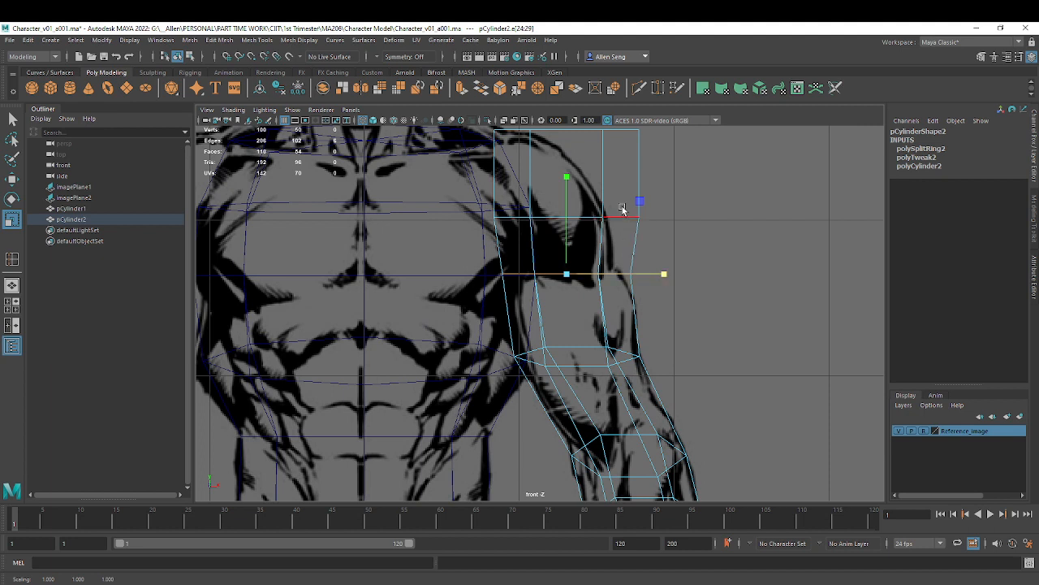
{"action": "scroll", "coordinate": [609, 229], "scroll_direction": "down", "scroll_amount": 4}
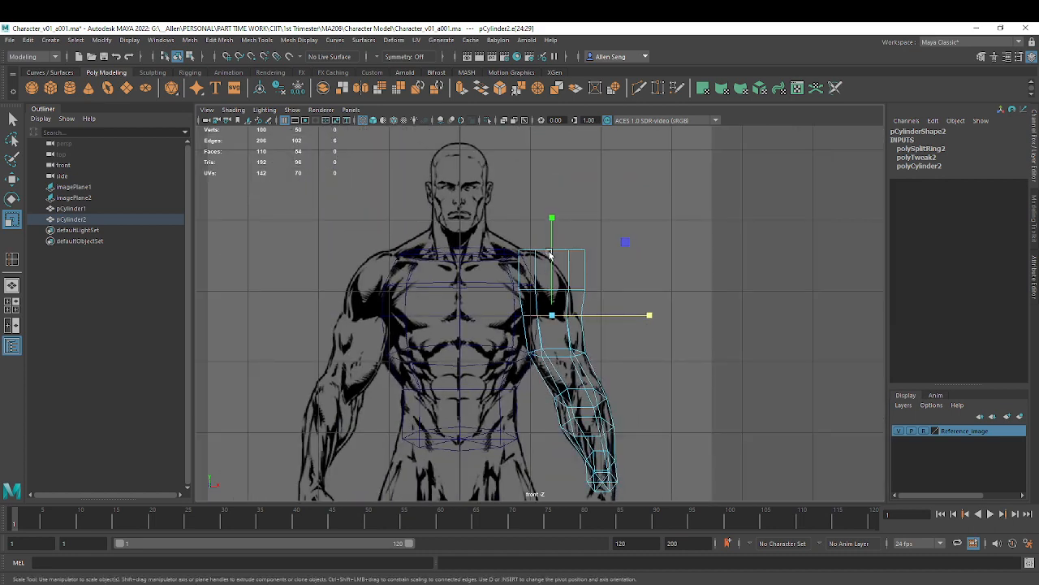
{"action": "scroll", "coordinate": [549, 255], "scroll_direction": "up", "scroll_amount": 4}
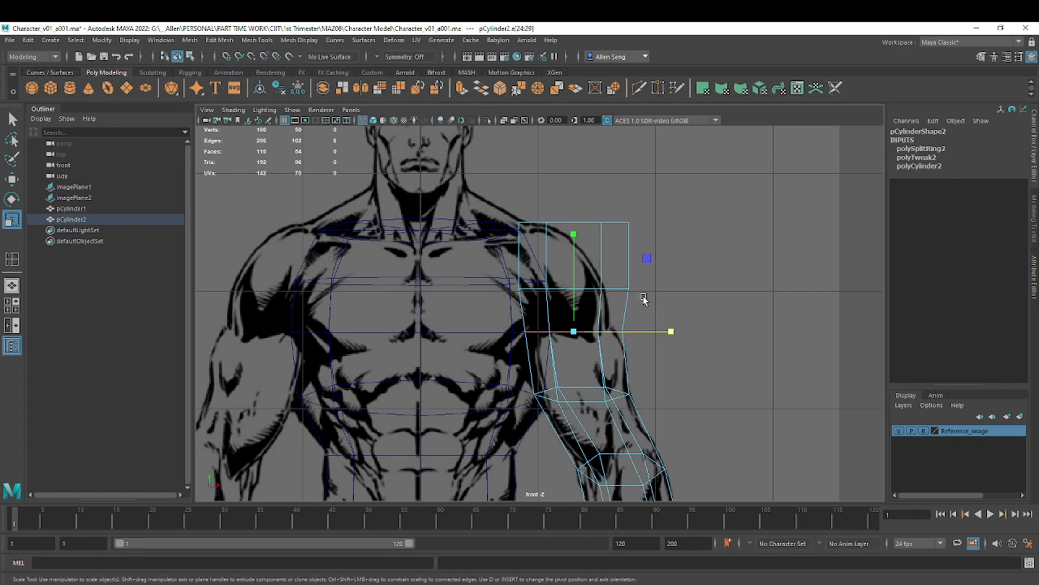
{"action": "key", "text": "w"}
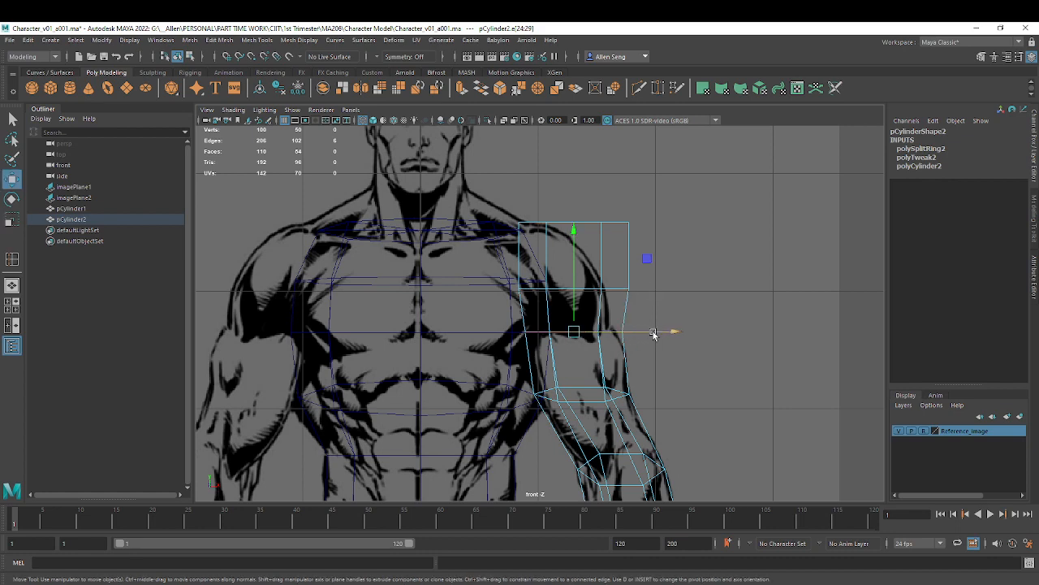
{"action": "scroll", "coordinate": [656, 332], "scroll_direction": "up", "scroll_amount": 3}
{"action": "key", "text": "r"}
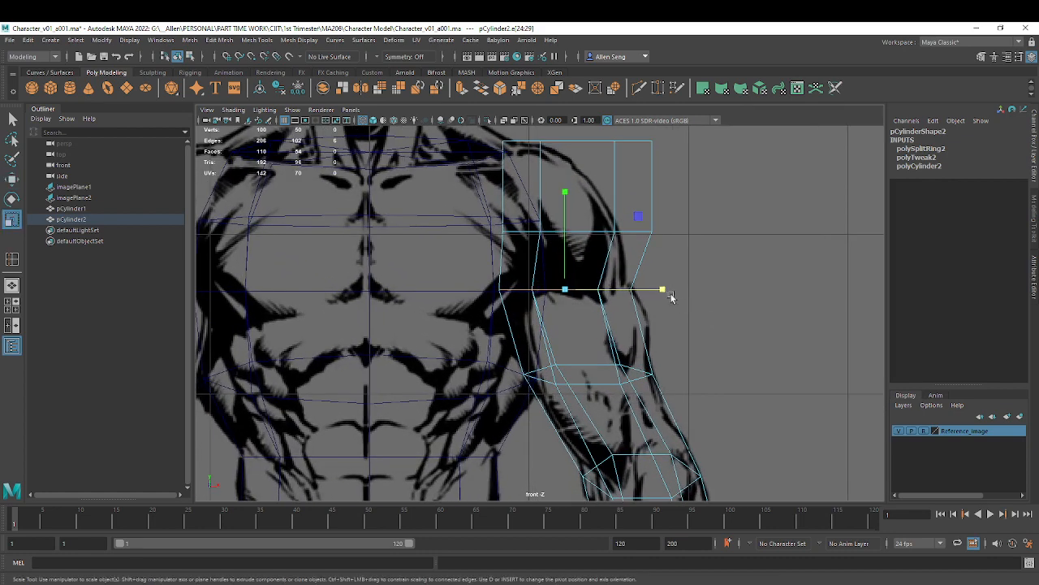
{"action": "scroll", "coordinate": [657, 316], "scroll_direction": "up", "scroll_amount": 2}
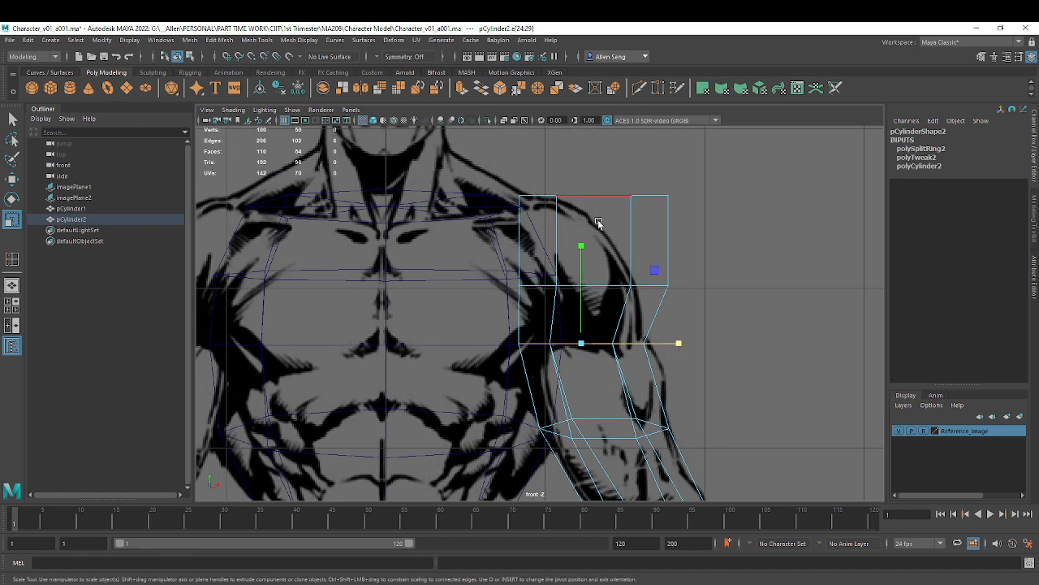
Select the two vertex rows at the shoulder end and narrow them to the width of the reference shoulder
{"action": "key", "text": "q"}
{"action": "right_click_drag", "start_coordinate": [593, 231], "coordinate": [541, 220]}
{"action": "left_click_drag", "start_coordinate": [441, 168], "coordinate": [753, 311]}
{"action": "key", "text": "w"}
{"action": "left_click_drag", "start_coordinate": [684, 245], "coordinate": [650, 240]}
{"action": "key", "text": "r"}
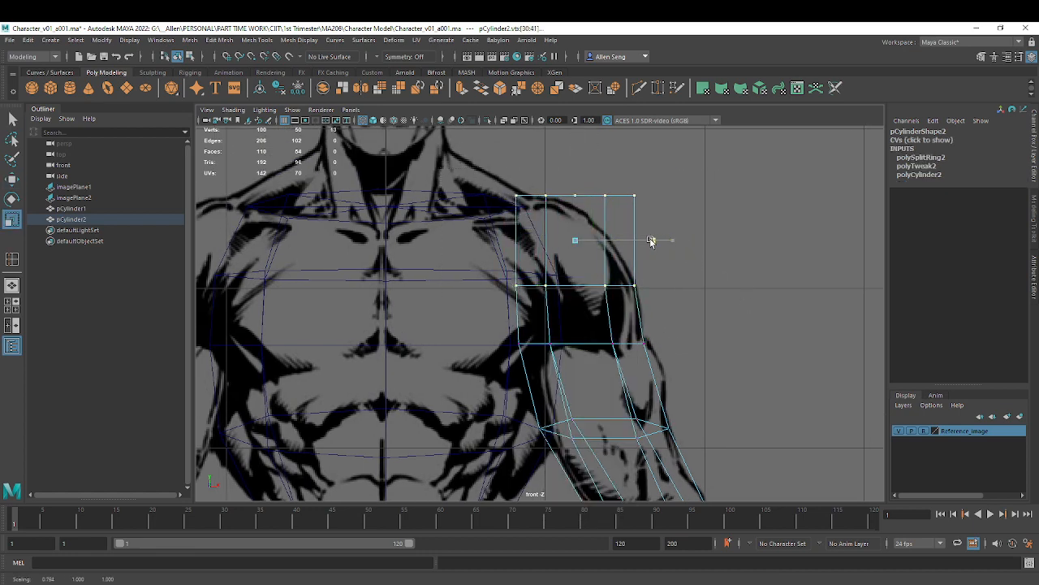
Select the arm's top shoulder vertices and inspect them in the perspective, side and front views
{"action": "key", "text": "q"}
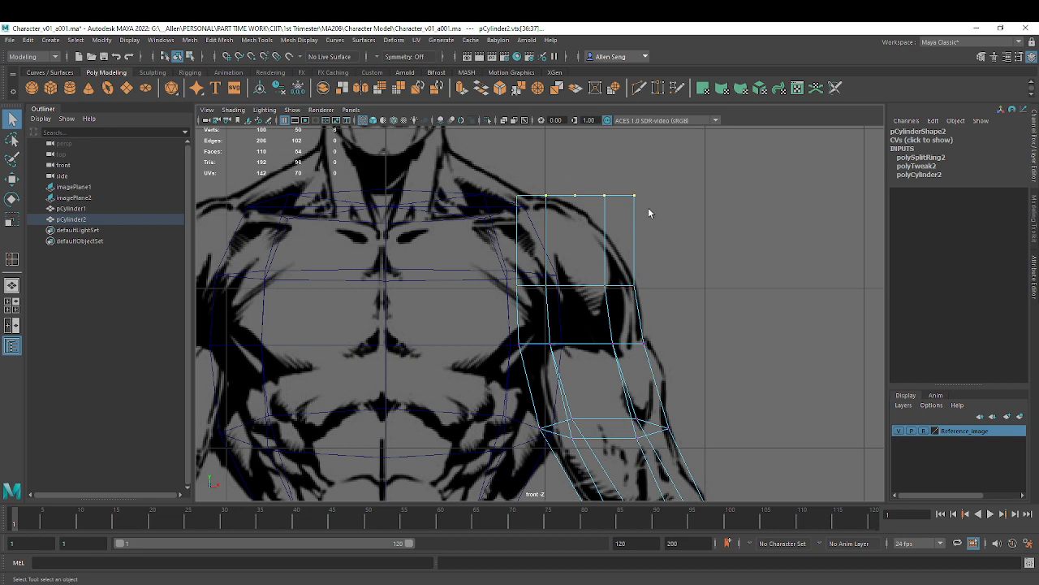
{"action": "scroll", "coordinate": [646, 212], "scroll_direction": "up", "scroll_amount": 2}
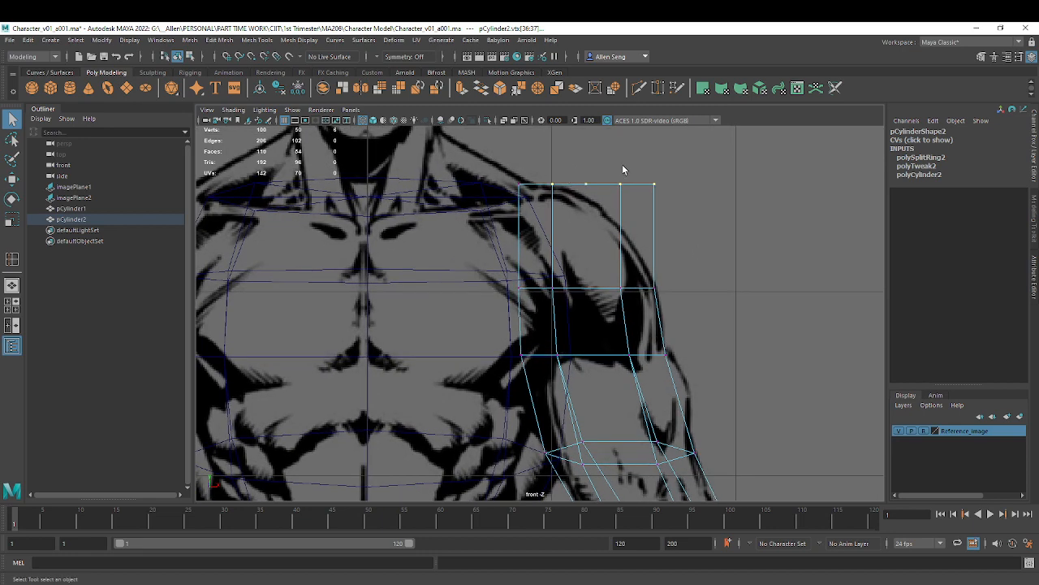
{"action": "key", "text": "space"}
{"action": "key", "text": "space"}
{"action": "left_click_drag", "start_coordinate": [660, 207], "coordinate": [515, 292], "text": "alt"}
{"action": "key", "text": "space"}
{"action": "key", "text": "space"}
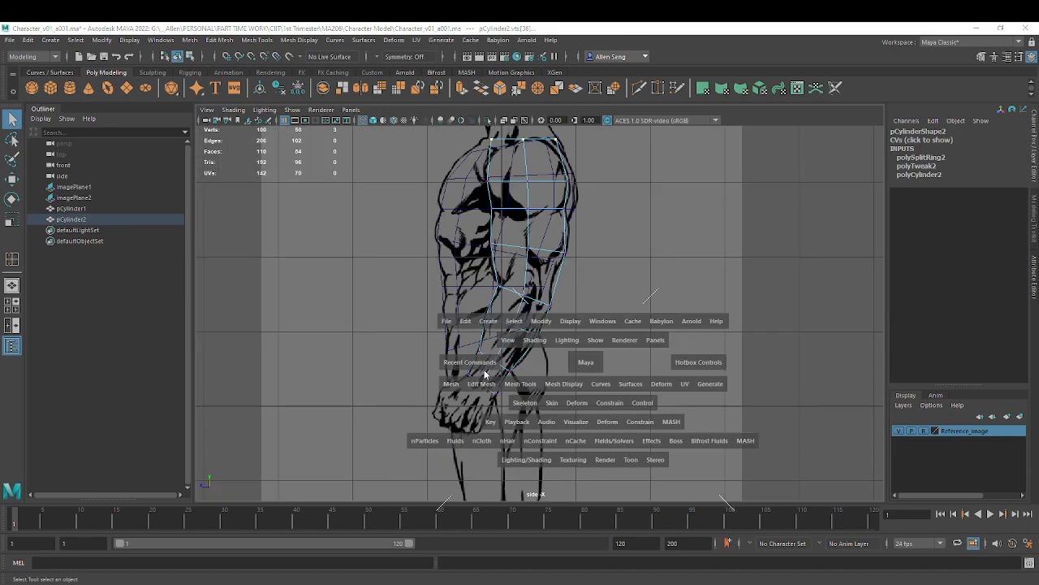
{"action": "key", "text": "space"}
{"action": "key", "text": "space"}
{"action": "middle_click_drag", "start_coordinate": [446, 317], "coordinate": [441, 322], "text": "alt"}
{"action": "right_click_drag", "start_coordinate": [441, 322], "coordinate": [566, 272], "text": "alt"}
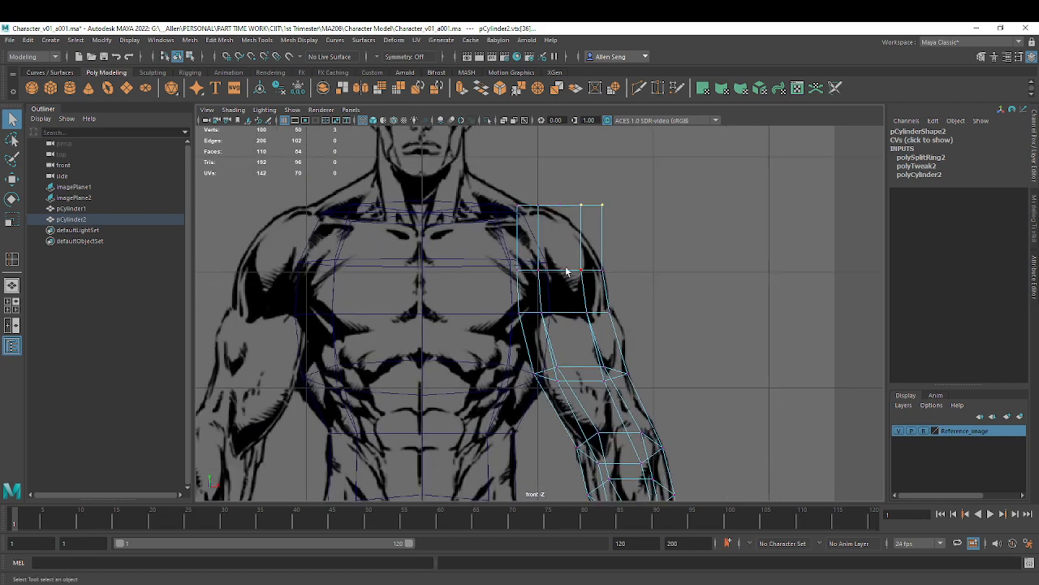
{"action": "left_click_drag", "start_coordinate": [646, 296], "coordinate": [645, 298]}
Try lowering the outer top vertices of the arm to follow the shoulder curve in the front view
{"action": "scroll", "coordinate": [568, 255], "scroll_direction": "up", "scroll_amount": 4}
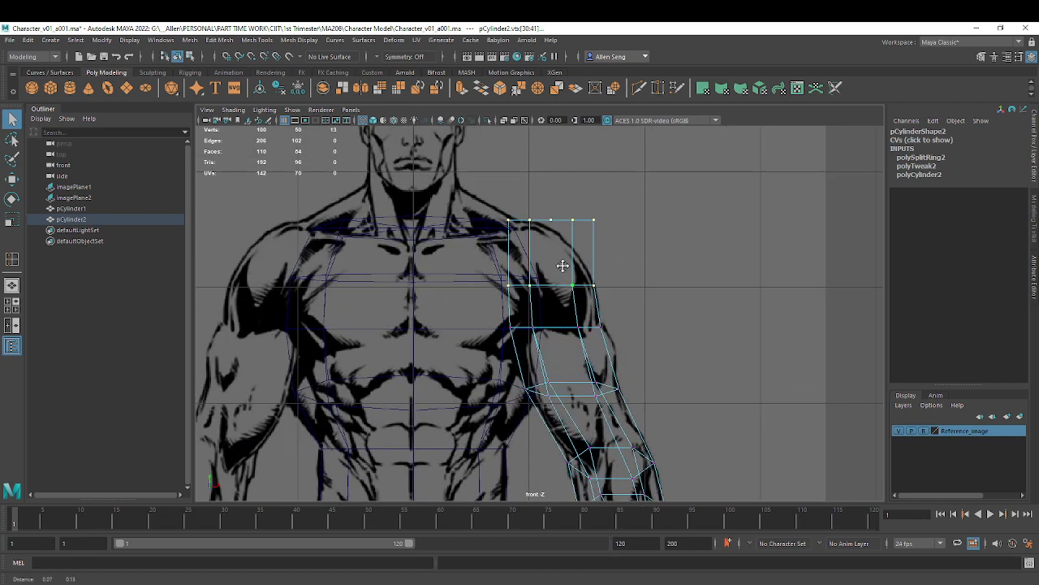
{"action": "middle_click_drag", "start_coordinate": [512, 235], "coordinate": [519, 227], "text": "alt"}
{"action": "scroll", "coordinate": [519, 232], "scroll_direction": "down", "scroll_amount": 3}
{"action": "scroll", "coordinate": [520, 234], "scroll_direction": "up", "scroll_amount": 2}
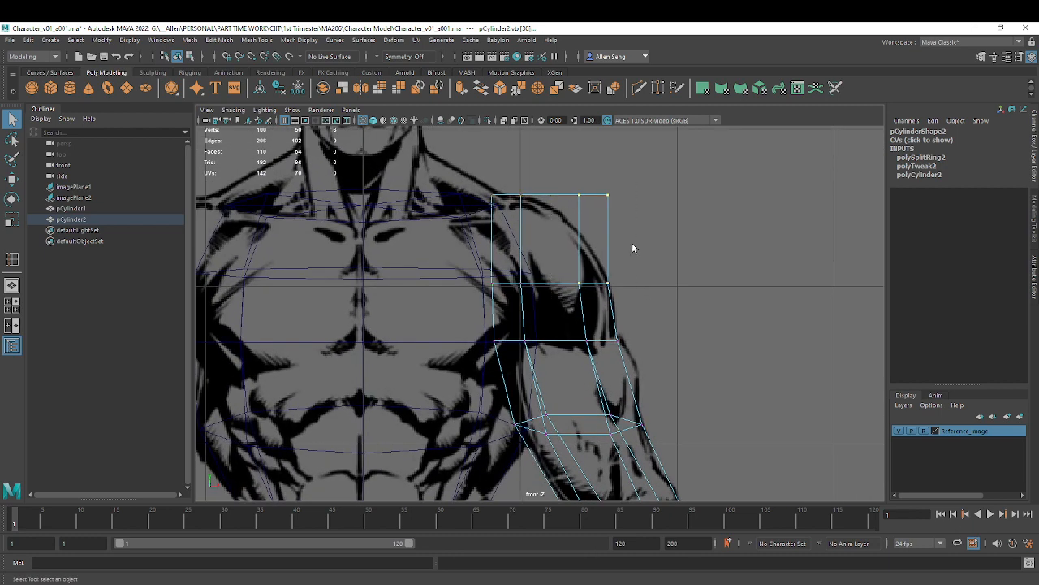
{"action": "left_click_drag", "start_coordinate": [558, 174], "coordinate": [629, 214]}
{"action": "key", "text": "w"}
{"action": "middle_click_drag", "start_coordinate": [661, 152], "coordinate": [632, 232], "text": "alt"}
{"action": "middle_click_drag", "start_coordinate": [601, 283], "coordinate": [612, 281], "text": "alt"}
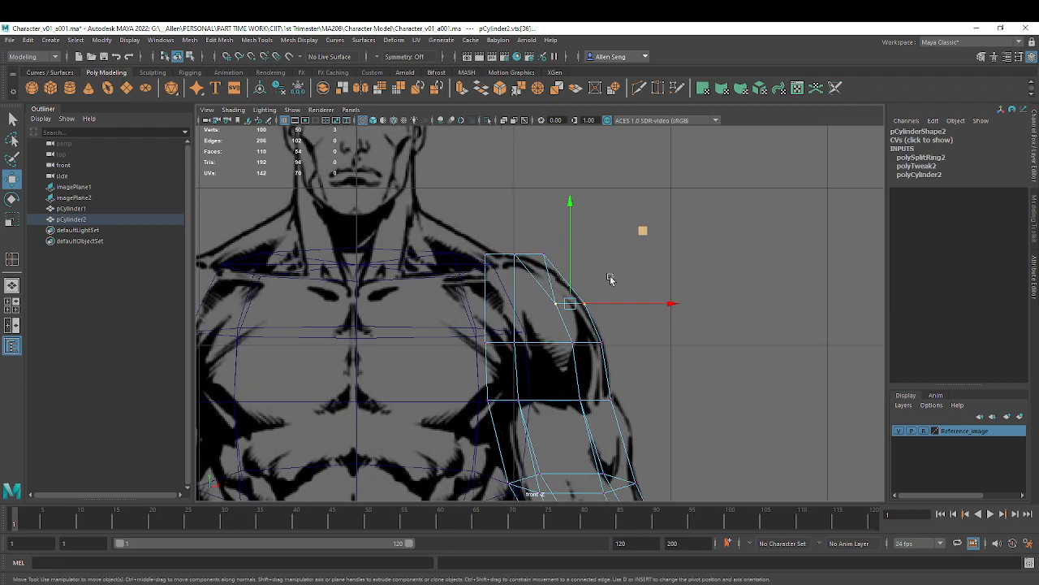
Rework the shoulder-end vertices with the help of the perspective view, lowering the ones on the torso side
{"action": "key", "text": "space"}
{"action": "key", "text": "space"}
{"action": "mouse_move", "coordinate": [680, 211]}
{"action": "left_mouse_down", "text": "alt"}
{"action": "mouse_move", "coordinate": [613, 248]}
{"action": "mouse_move", "coordinate": [666, 218]}
{"action": "mouse_move", "coordinate": [496, 157]}
{"action": "left_mouse_up", "text": "alt"}
{"action": "left_click_drag", "start_coordinate": [552, 237], "coordinate": [551, 236]}
{"action": "left_click_drag", "start_coordinate": [529, 147], "coordinate": [544, 285]}
{"action": "key", "text": "space"}
{"action": "key", "text": "space"}
Shift the armpit-level edge loop outward and adjust the width of the shoulder loop above it
{"action": "middle_click_drag", "start_coordinate": [442, 385], "coordinate": [559, 273], "text": "alt"}
{"action": "double_click", "coordinate": [560, 269]}
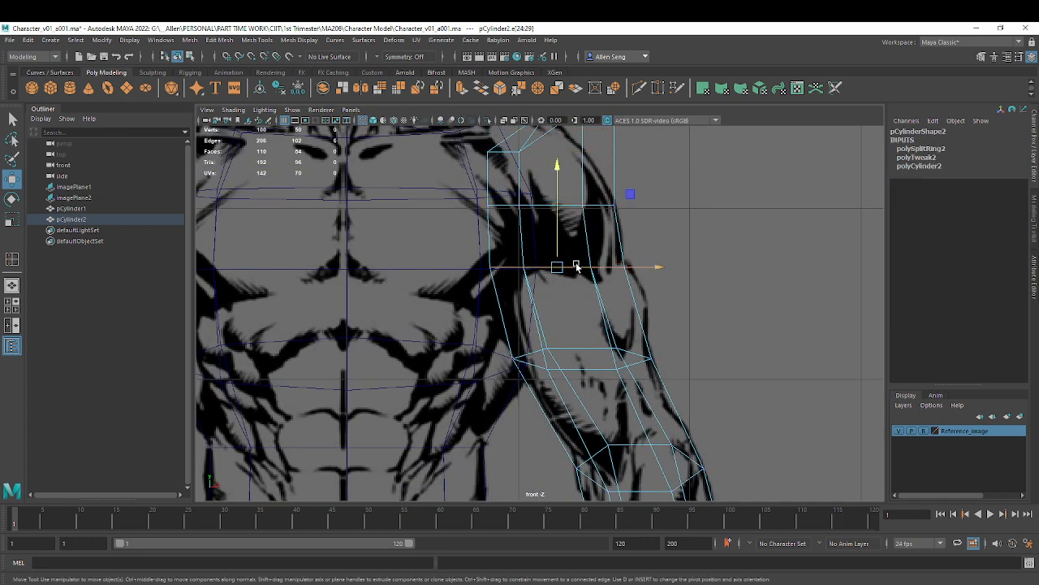
{"action": "left_click_drag", "start_coordinate": [642, 268], "coordinate": [657, 267]}
{"action": "key", "text": "r"}
{"action": "middle_click_drag", "start_coordinate": [656, 264], "coordinate": [663, 295], "text": "alt"}
{"action": "double_click", "coordinate": [603, 233]}
{"action": "left_click_drag", "start_coordinate": [647, 234], "coordinate": [650, 233]}
{"action": "right_click_drag", "start_coordinate": [649, 235], "coordinate": [616, 284], "text": "alt"}
Return to object selection and examine the arm against the torso and references in the perspective and front views
{"action": "key", "text": "space"}
{"action": "key", "text": "space"}
{"action": "right_click_drag", "start_coordinate": [689, 228], "coordinate": [341, 276], "text": "alt"}
{"action": "key", "text": "q"}
{"action": "right_click_drag", "start_coordinate": [601, 252], "coordinate": [540, 358]}
{"action": "left_click_drag", "start_coordinate": [540, 358], "coordinate": [504, 357], "text": "alt"}
{"action": "middle_click_drag", "start_coordinate": [503, 357], "coordinate": [634, 252], "text": "alt"}
{"action": "right_click_drag", "start_coordinate": [634, 251], "coordinate": [495, 268], "text": "alt"}
{"action": "left_click_drag", "start_coordinate": [496, 268], "coordinate": [570, 276], "text": "alt"}
{"action": "left_click", "coordinate": [684, 366]}
{"action": "left_click_drag", "start_coordinate": [683, 366], "coordinate": [613, 351], "text": "alt"}
{"action": "left_click", "coordinate": [576, 332]}
{"action": "key", "text": "space"}
{"action": "key", "text": "space"}
{"action": "middle_click_drag", "start_coordinate": [440, 391], "coordinate": [398, 331], "text": "alt"}
{"action": "right_click_drag", "start_coordinate": [398, 331], "coordinate": [586, 366], "text": "alt"}
{"action": "middle_click_drag", "start_coordinate": [586, 365], "coordinate": [580, 332], "text": "alt"}
{"action": "right_click_drag", "start_coordinate": [581, 331], "coordinate": [638, 384], "text": "alt"}
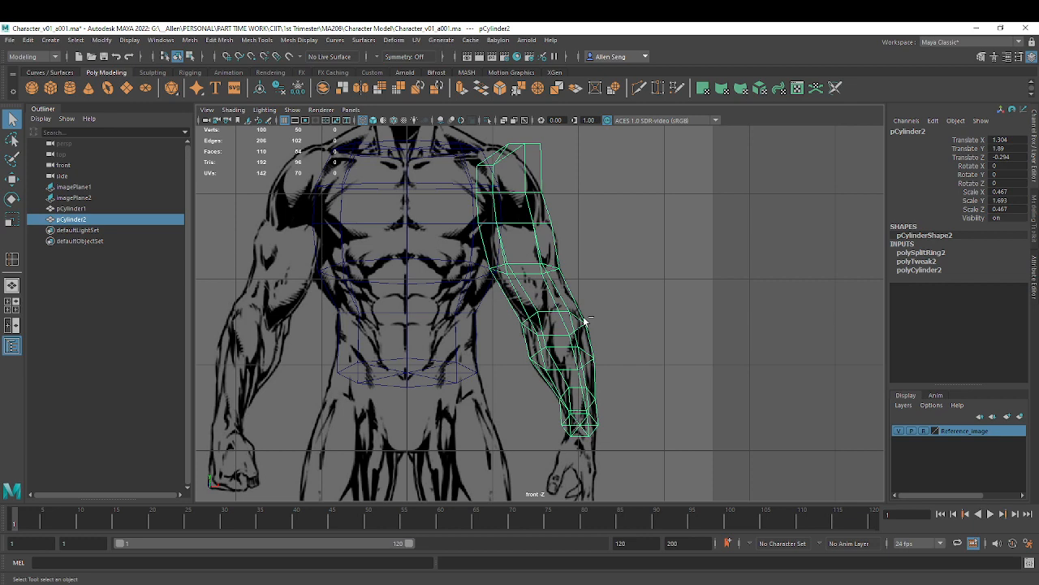
{"action": "middle_click_drag", "start_coordinate": [574, 331], "coordinate": [591, 314], "text": "alt"}
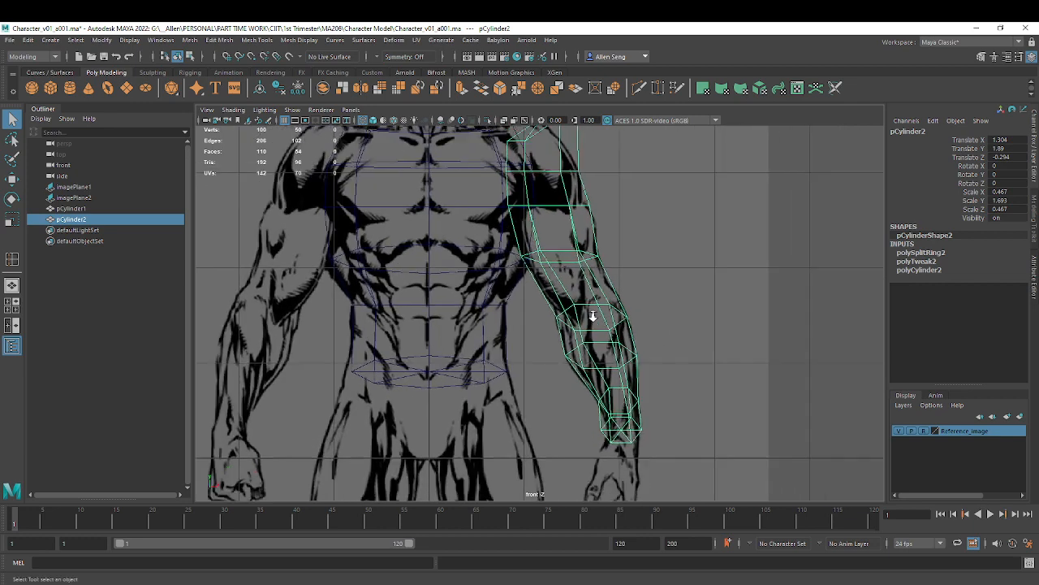
{"action": "right_click_drag", "start_coordinate": [591, 315], "coordinate": [632, 332], "text": "alt"}
Undo the front-view shaping of the arm back to the straight cylinder standing beside the torso
{"action": "key", "text": "ctrl+z"}
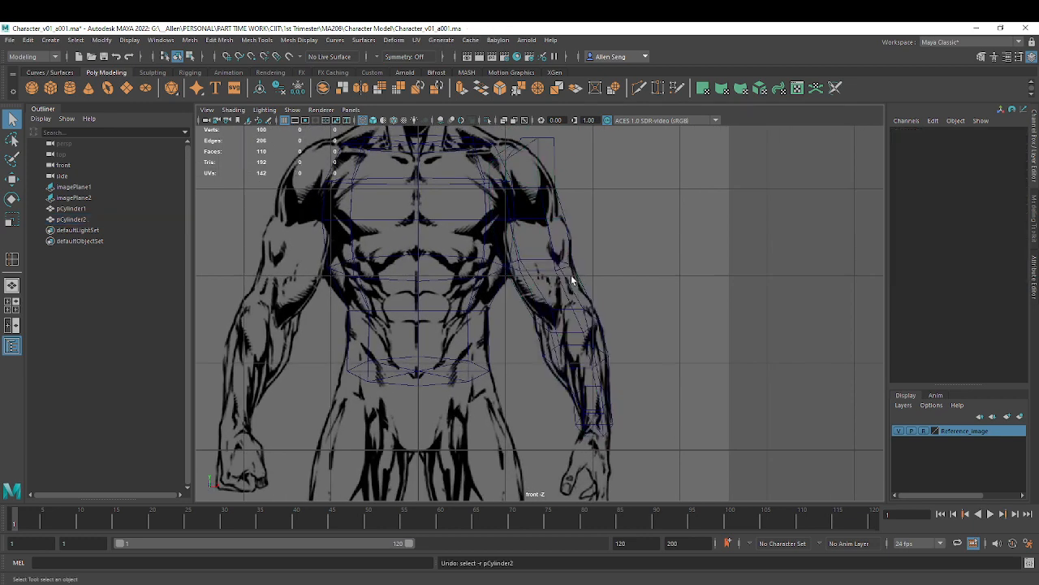
{"action": "scroll", "coordinate": [572, 333], "scroll_direction": "down", "scroll_amount": 5}
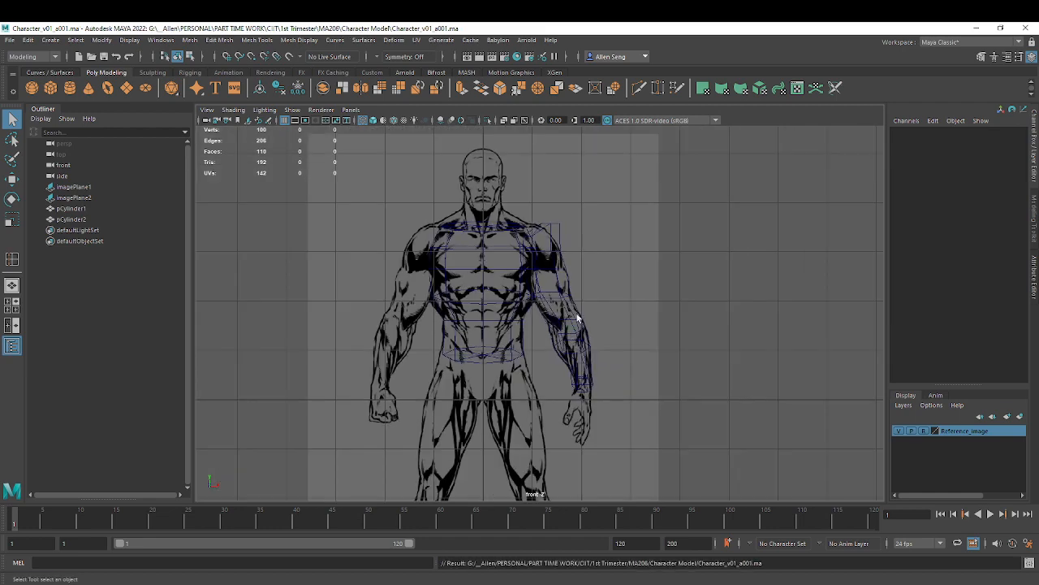
{"action": "scroll", "coordinate": [566, 349], "scroll_direction": "up", "scroll_amount": 4}
{"action": "key", "text": "ctrl+z"}
{"action": "key", "text": "ctrl+z"}
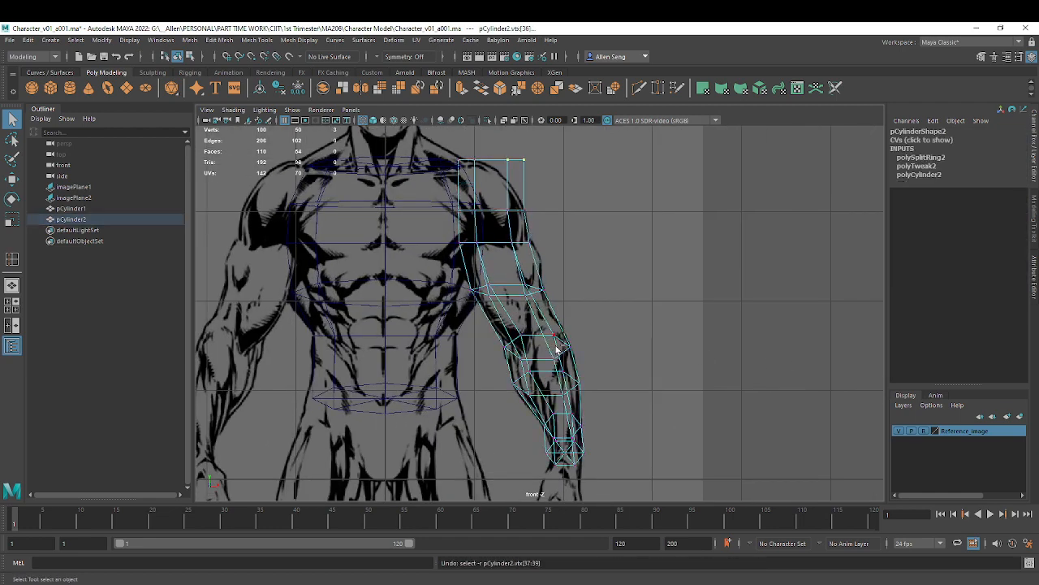
{"action": "key", "text": "ctrl+z"}
{"action": "key", "text": "ctrl+z"}
{"action": "key", "text": "ctrl+z"}
{"action": "key", "text": "ctrl+z"}
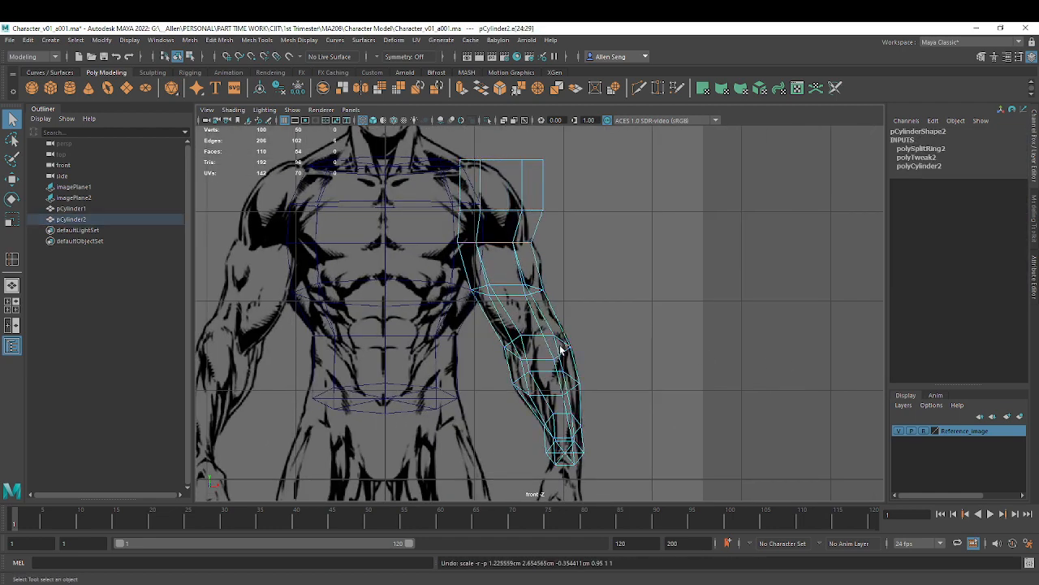
{"action": "key", "text": "ctrl+z"}
{"action": "key", "text": "ctrl+z"}
{"action": "key", "text": "ctrl+z"}
{"action": "key", "text": "ctrl+z"}
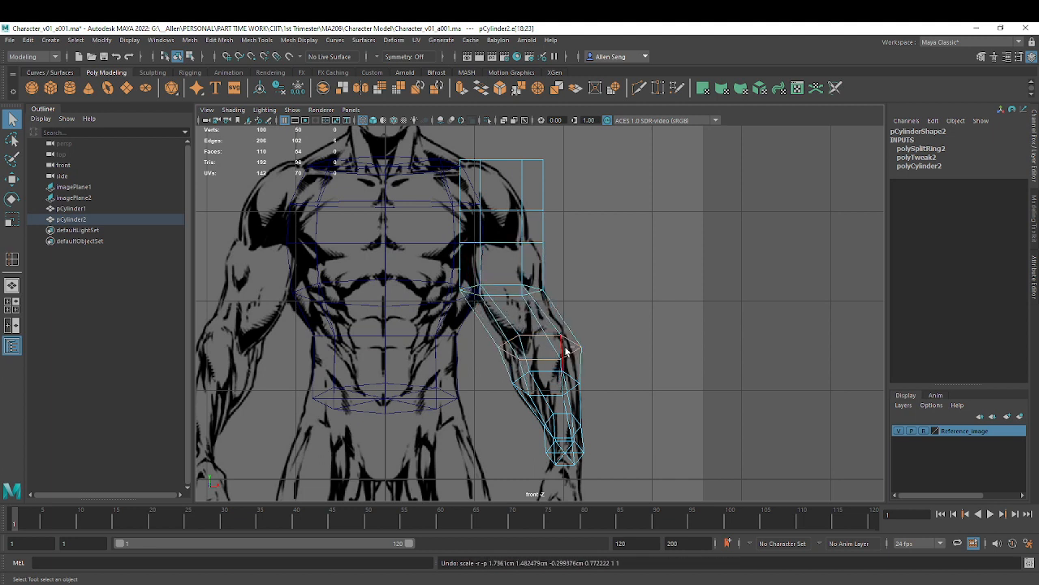
{"action": "key", "text": "ctrl+z"}
{"action": "key", "text": "ctrl+z"}
{"action": "key", "text": "ctrl+z"}
{"action": "key", "text": "ctrl+z"}
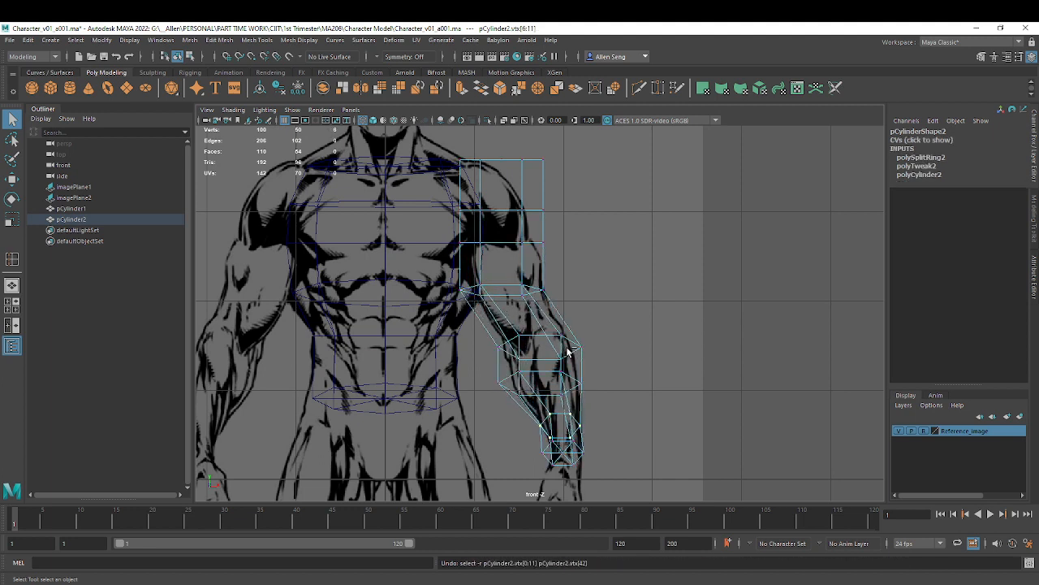
{"action": "key", "text": "ctrl+z"}
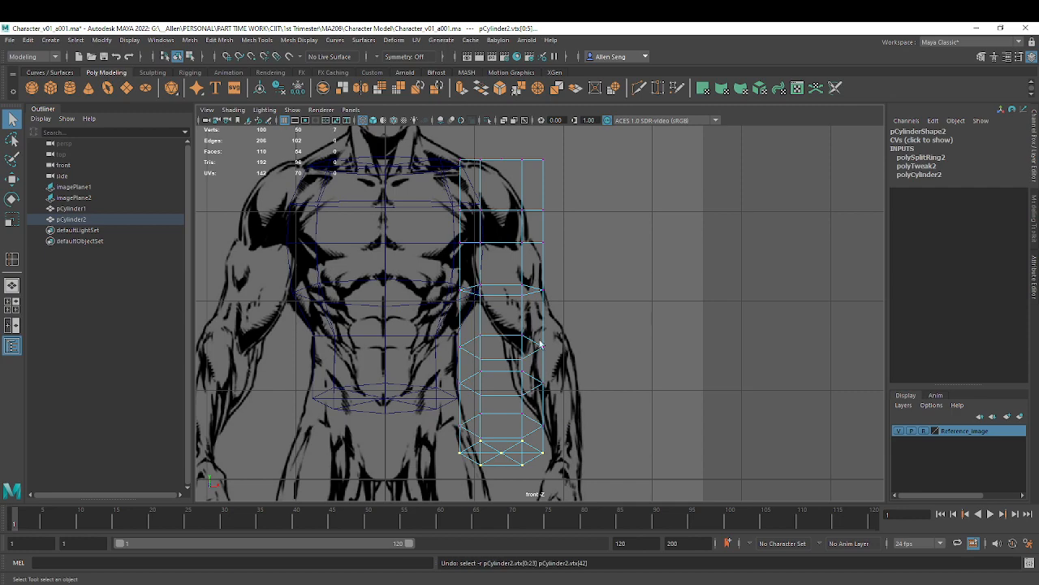
Return to object selection and move the arm cylinder's pivot up to the centre of its shoulder end
{"action": "scroll", "coordinate": [551, 349], "scroll_direction": "down", "scroll_amount": 4}
{"action": "scroll", "coordinate": [576, 344], "scroll_direction": "up", "scroll_amount": 6}
{"action": "scroll", "coordinate": [600, 326], "scroll_direction": "down", "scroll_amount": 4}
{"action": "scroll", "coordinate": [737, 329], "scroll_direction": "up", "scroll_amount": 4}
{"action": "scroll", "coordinate": [647, 271], "scroll_direction": "up", "scroll_amount": 1}
{"action": "right_click_drag", "start_coordinate": [558, 237], "coordinate": [564, 249]}
{"action": "scroll", "coordinate": [625, 291], "scroll_direction": "down", "scroll_amount": 4}
{"action": "scroll", "coordinate": [615, 297], "scroll_direction": "up", "scroll_amount": 4}
{"action": "key", "text": "e"}
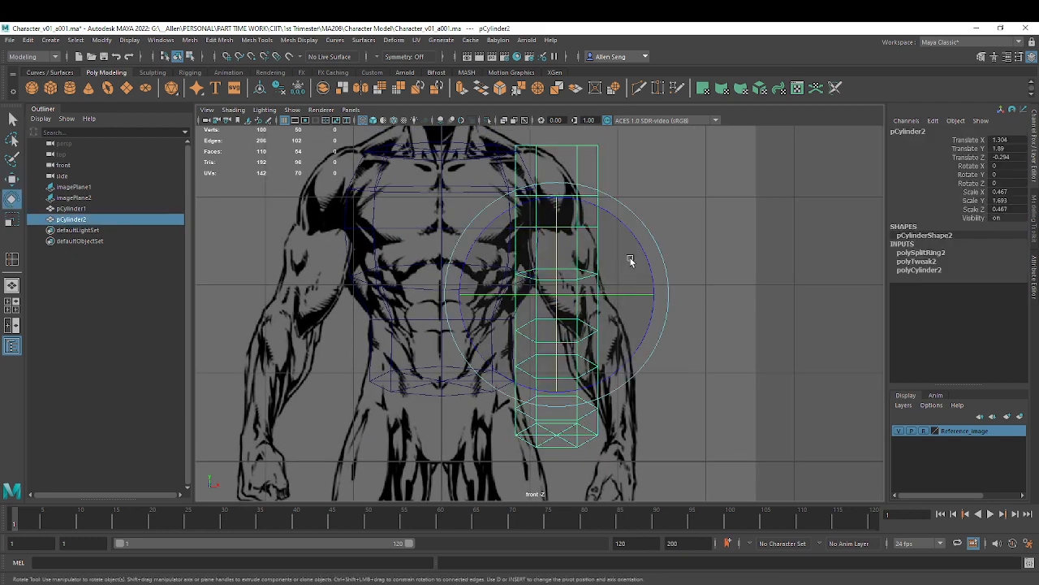
{"action": "key", "text": "d"}
{"action": "left_click_drag", "start_coordinate": [555, 212], "coordinate": [560, 121]}
{"action": "middle_click_drag", "start_coordinate": [622, 155], "coordinate": [623, 204], "text": "alt"}
{"action": "middle_click_drag", "start_coordinate": [613, 201], "coordinate": [595, 180]}
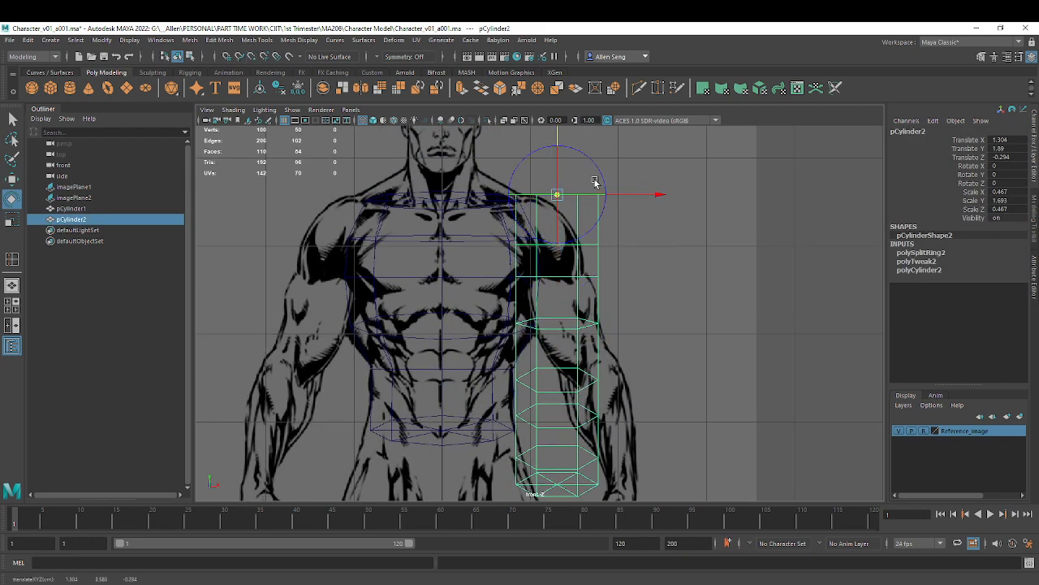
Rotate the whole arm about its shoulder pivot to Z 15.331, along the slant of the reference arm
{"action": "scroll", "coordinate": [617, 192], "scroll_direction": "up", "scroll_amount": 2}
{"action": "scroll", "coordinate": [656, 210], "scroll_direction": "up", "scroll_amount": 1}
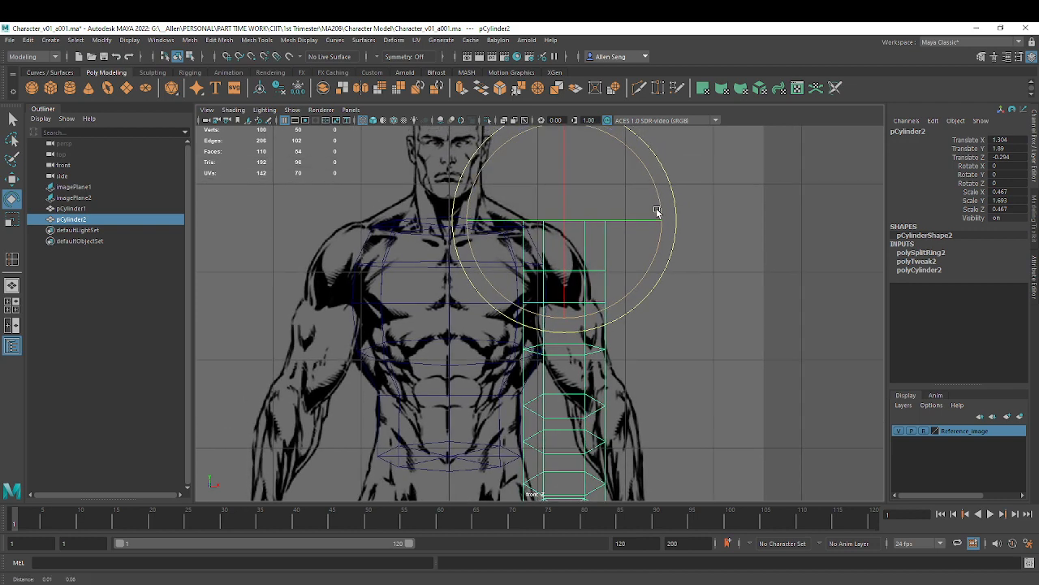
{"action": "middle_click_drag", "start_coordinate": [658, 192], "coordinate": [671, 171], "text": "alt"}
{"action": "left_click_drag", "start_coordinate": [673, 172], "coordinate": [669, 146]}
{"action": "mouse_move", "coordinate": [631, 244]}
{"action": "middle_mouse_down", "text": "alt"}
{"action": "mouse_move", "coordinate": [606, 214]}
{"action": "mouse_move", "coordinate": [624, 214]}
{"action": "mouse_move", "coordinate": [622, 225]}
{"action": "middle_mouse_up", "text": "alt"}
{"action": "scroll", "coordinate": [622, 224], "scroll_direction": "up", "scroll_amount": 1}
Move the rotated arm sideways toward the torso to X 1.038 so its shoulder end overlaps the reference shoulder
{"action": "key", "text": "w"}
{"action": "middle_click_drag", "start_coordinate": [638, 157], "coordinate": [645, 167], "text": "alt"}
{"action": "left_click_drag", "start_coordinate": [644, 167], "coordinate": [625, 167]}
{"action": "middle_click_drag", "start_coordinate": [611, 273], "coordinate": [661, 404], "text": "alt"}
{"action": "scroll", "coordinate": [619, 246], "scroll_direction": "up", "scroll_amount": 1}
{"action": "scroll", "coordinate": [630, 260], "scroll_direction": "up", "scroll_amount": 1}
{"action": "middle_click_drag", "start_coordinate": [657, 366], "coordinate": [644, 309], "text": "alt"}
{"action": "scroll", "coordinate": [657, 307], "scroll_direction": "up", "scroll_amount": 1}
{"action": "middle_click_drag", "start_coordinate": [638, 128], "coordinate": [632, 217], "text": "alt"}
{"action": "left_click_drag", "start_coordinate": [625, 177], "coordinate": [620, 177]}
{"action": "middle_click_drag", "start_coordinate": [599, 292], "coordinate": [571, 185], "text": "alt"}
{"action": "scroll", "coordinate": [650, 309], "scroll_direction": "up", "scroll_amount": 2}
{"action": "middle_click_drag", "start_coordinate": [706, 361], "coordinate": [661, 257], "text": "alt"}
{"action": "scroll", "coordinate": [662, 258], "scroll_direction": "down", "scroll_amount": 5}
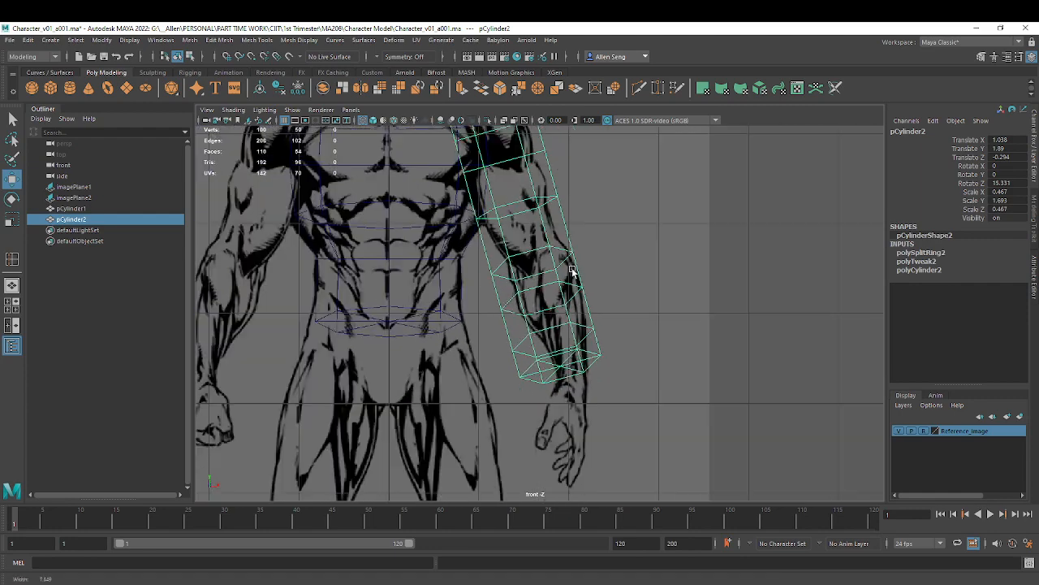
Fine-tune the arm's rotation to Z 16.881 and check its placement beside the torso in the perspective view
{"action": "key", "text": "e"}
{"action": "left_click_drag", "start_coordinate": [590, 177], "coordinate": [592, 174]}
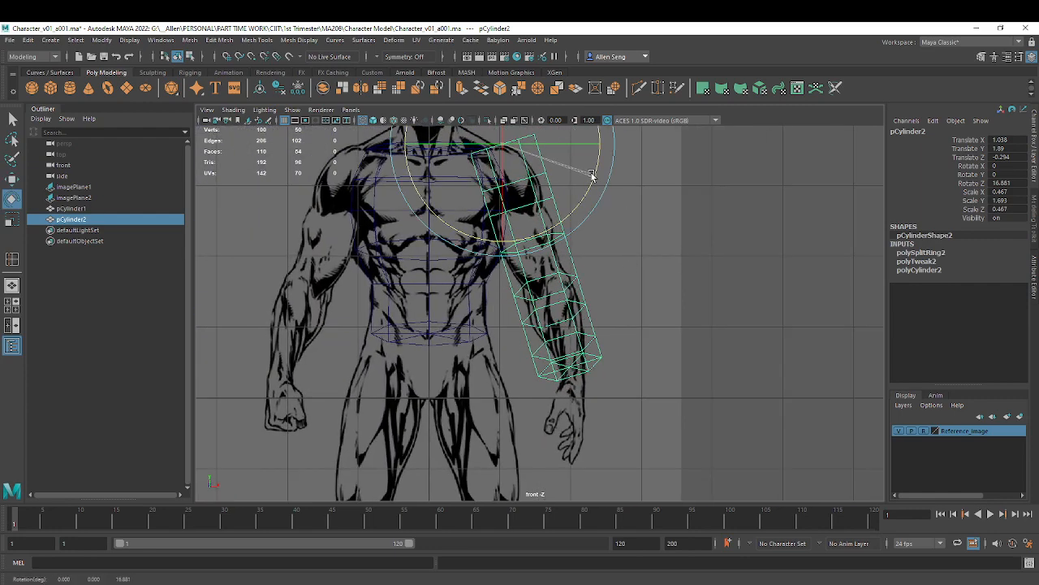
{"action": "middle_click_drag", "start_coordinate": [591, 213], "coordinate": [597, 238], "text": "alt"}
{"action": "key", "text": "space"}
{"action": "key", "text": "space"}
{"action": "left_click_drag", "start_coordinate": [675, 223], "coordinate": [619, 220], "text": "alt"}
{"action": "key", "text": "space"}
{"action": "key", "text": "space"}
{"action": "key", "text": "space"}
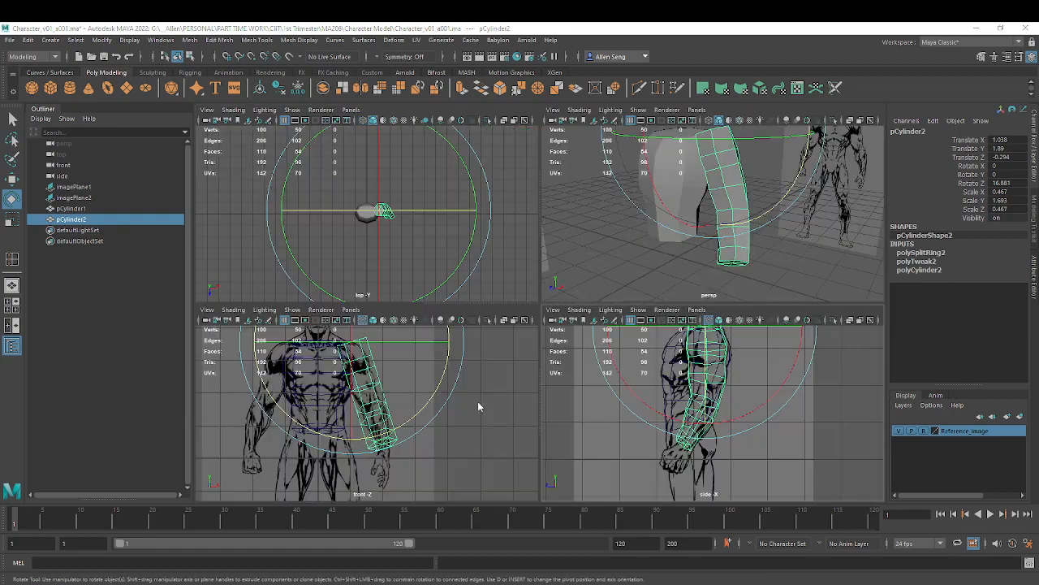
Enlarge the front view and switch the arm cylinder to vertex editing at its wrist end
{"action": "key", "text": "space"}
{"action": "scroll", "coordinate": [560, 375], "scroll_direction": "up", "scroll_amount": 4}
{"action": "key", "text": "q"}
{"action": "right_click_drag", "start_coordinate": [537, 284], "coordinate": [471, 272]}
{"action": "scroll", "coordinate": [411, 312], "scroll_direction": "up", "scroll_amount": 5}
{"action": "middle_click_drag", "start_coordinate": [583, 443], "coordinate": [555, 330], "text": "alt"}
{"action": "scroll", "coordinate": [548, 350], "scroll_direction": "up", "scroll_amount": 3}
{"action": "scroll", "coordinate": [560, 345], "scroll_direction": "down", "scroll_amount": 4}
Try to narrow the wrist-end vertices across the arm's width to match the reference wrist
{"action": "key", "text": "r"}
{"action": "left_click_drag", "start_coordinate": [638, 299], "coordinate": [598, 306]}
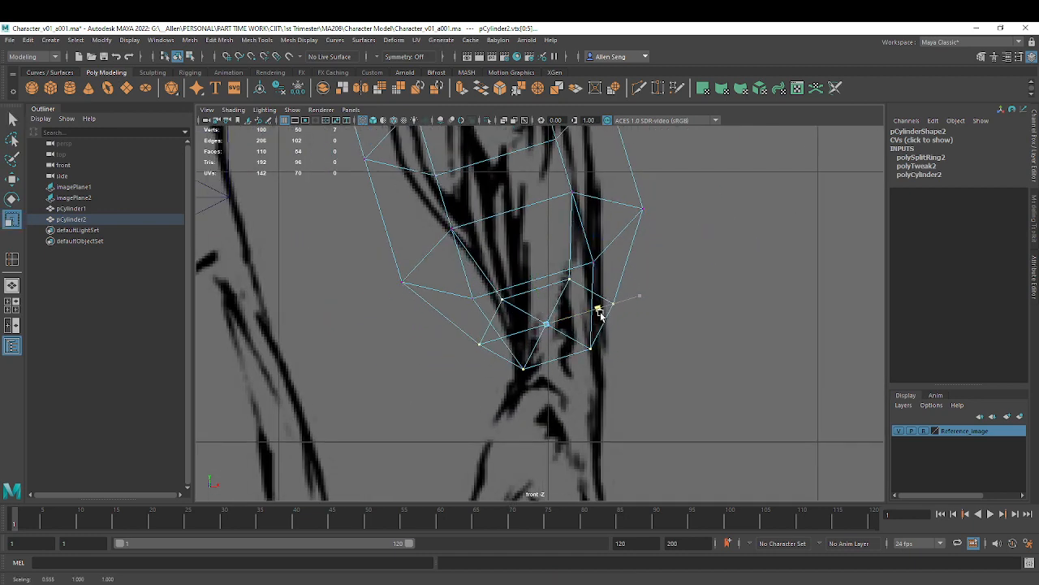
{"action": "scroll", "coordinate": [600, 343], "scroll_direction": "down", "scroll_amount": 3}
{"action": "scroll", "coordinate": [726, 360], "scroll_direction": "up", "scroll_amount": 2}
{"action": "key", "text": "ctrl+z"}
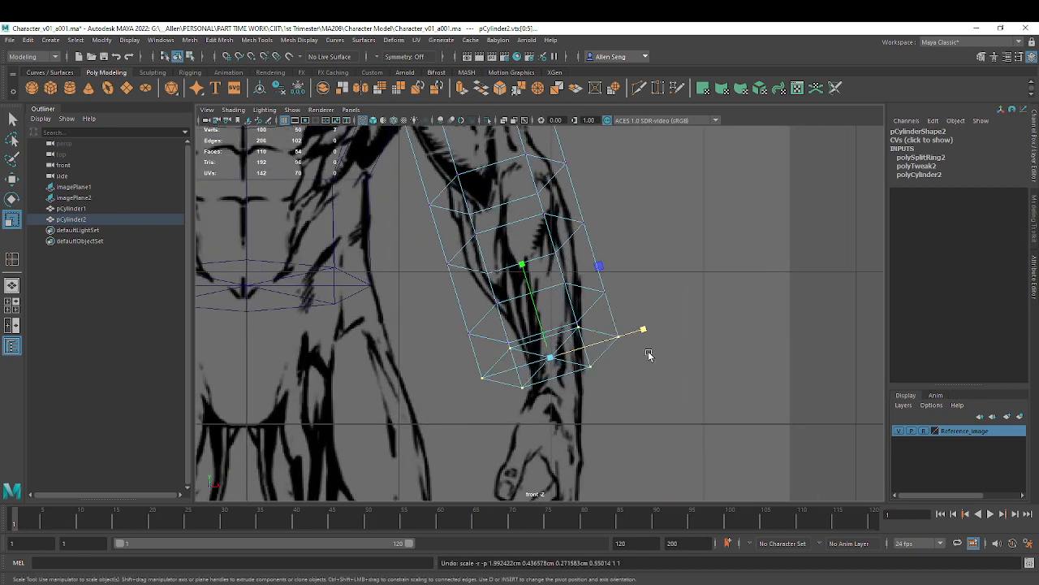
Set the Move tool's axis orientation to Object so it follows the slant of the arm
{"action": "middle_click_drag", "start_coordinate": [545, 322], "coordinate": [558, 337], "text": "alt"}
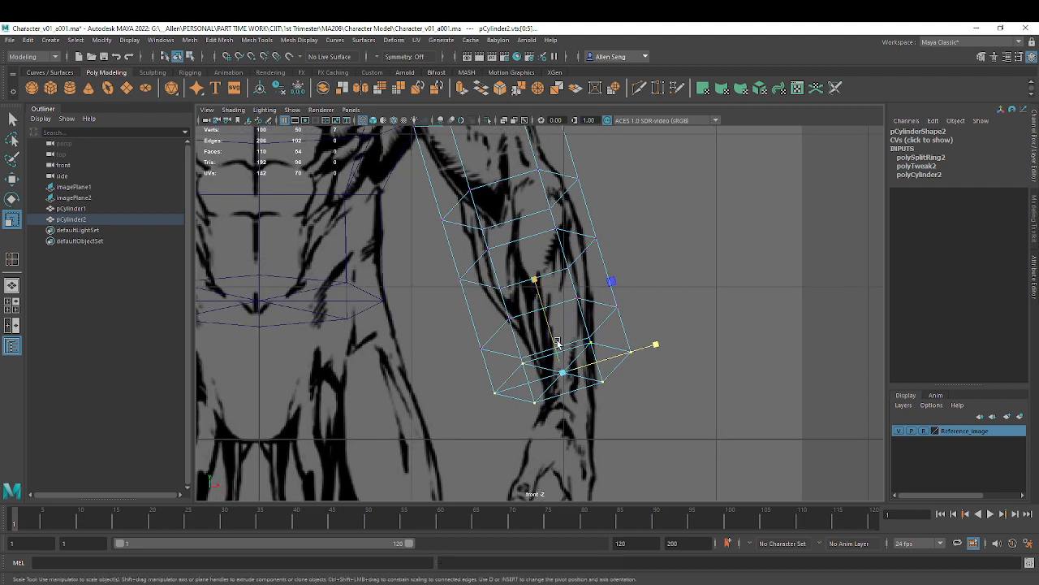
{"action": "key", "text": "q"}
{"action": "key", "text": "w"}
{"action": "key", "text": "r"}
{"action": "key", "text": "w"}
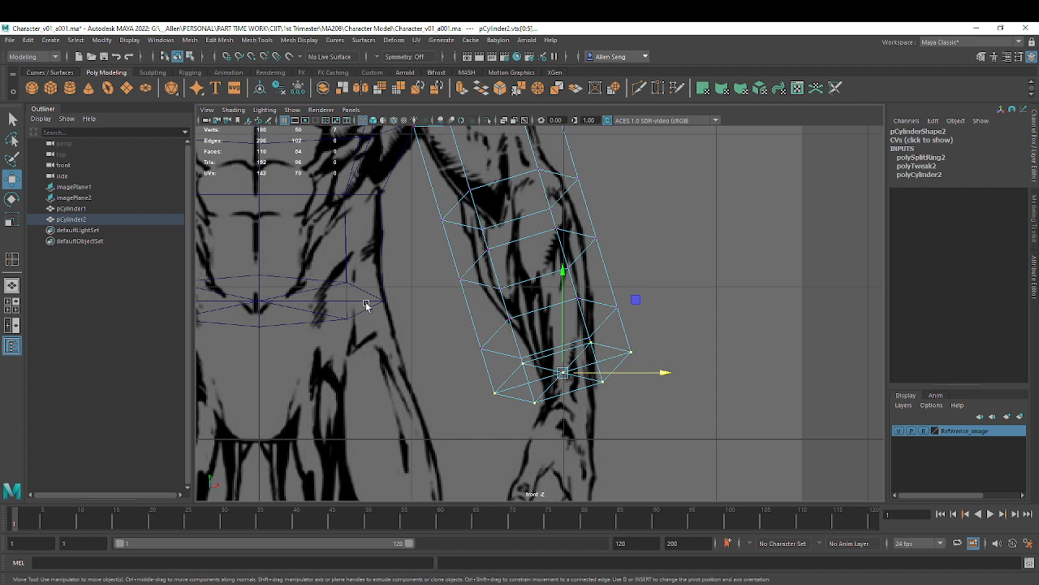
{"action": "left_click", "coordinate": [520, 327]}
{"action": "left_click", "coordinate": [652, 321]}
{"action": "left_click", "coordinate": [591, 300]}
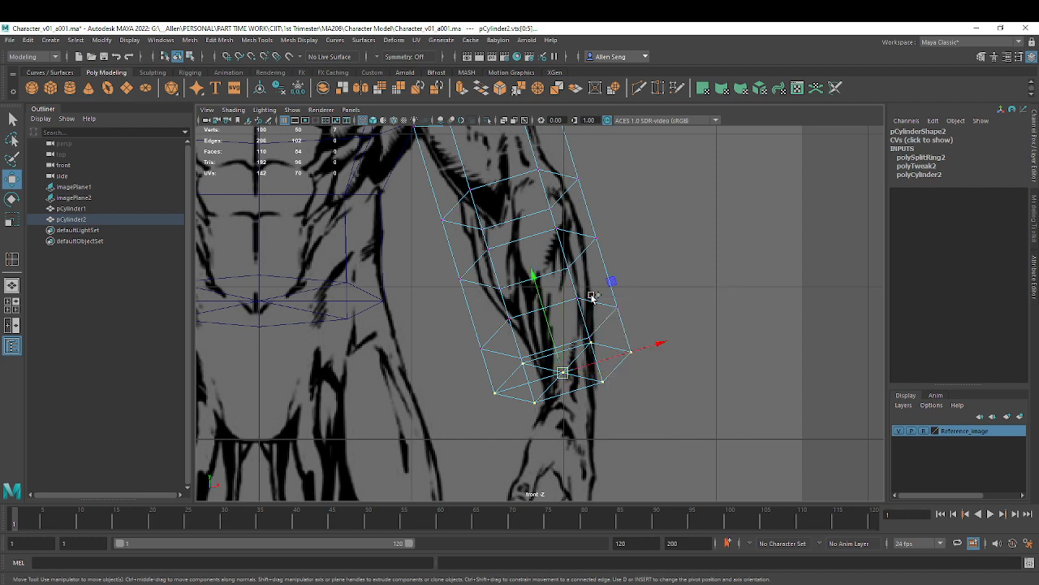
Return from vertex editing to object selection with the whole arm cylinder selected
{"action": "scroll", "coordinate": [532, 288], "scroll_direction": "down", "scroll_amount": 6}
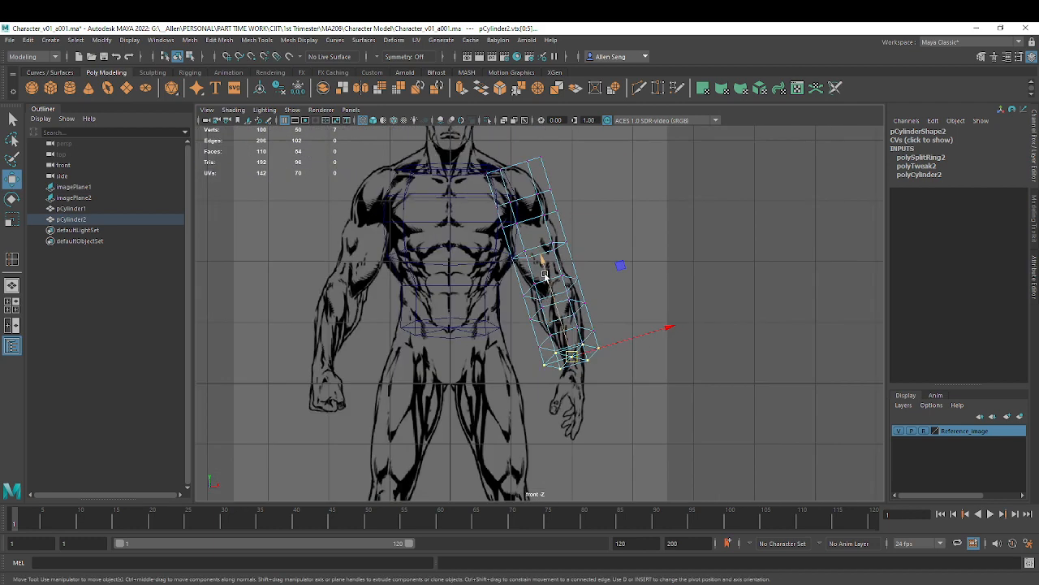
{"action": "scroll", "coordinate": [626, 313], "scroll_direction": "up", "scroll_amount": 2}
{"action": "key", "text": "q"}
{"action": "right_click_drag", "start_coordinate": [543, 264], "coordinate": [658, 197]}
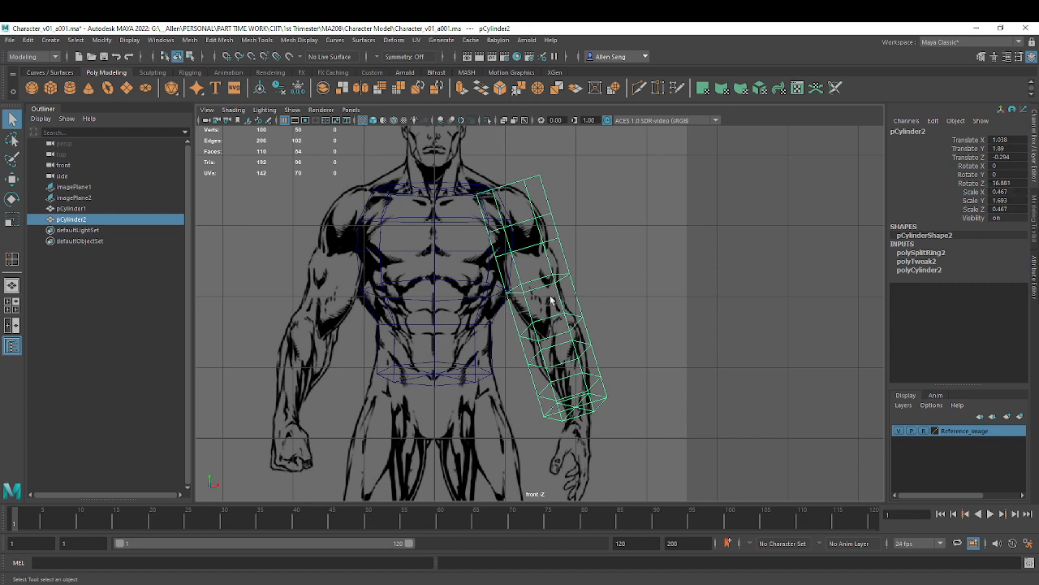
{"action": "scroll", "coordinate": [536, 260], "scroll_direction": "up", "scroll_amount": 2}
{"action": "scroll", "coordinate": [568, 345], "scroll_direction": "up", "scroll_amount": 2}
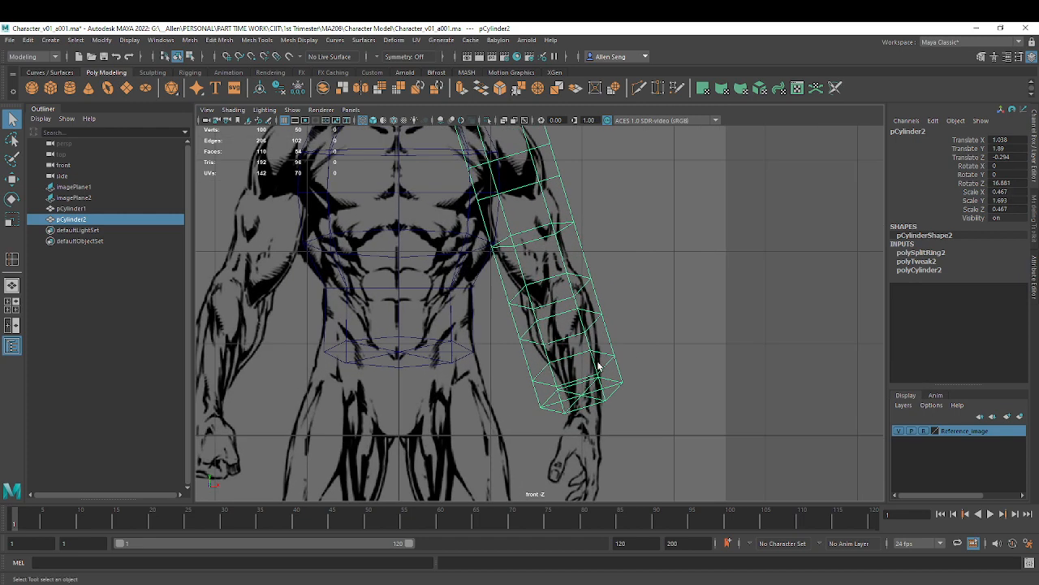
{"action": "scroll", "coordinate": [583, 357], "scroll_direction": "up", "scroll_amount": 2}
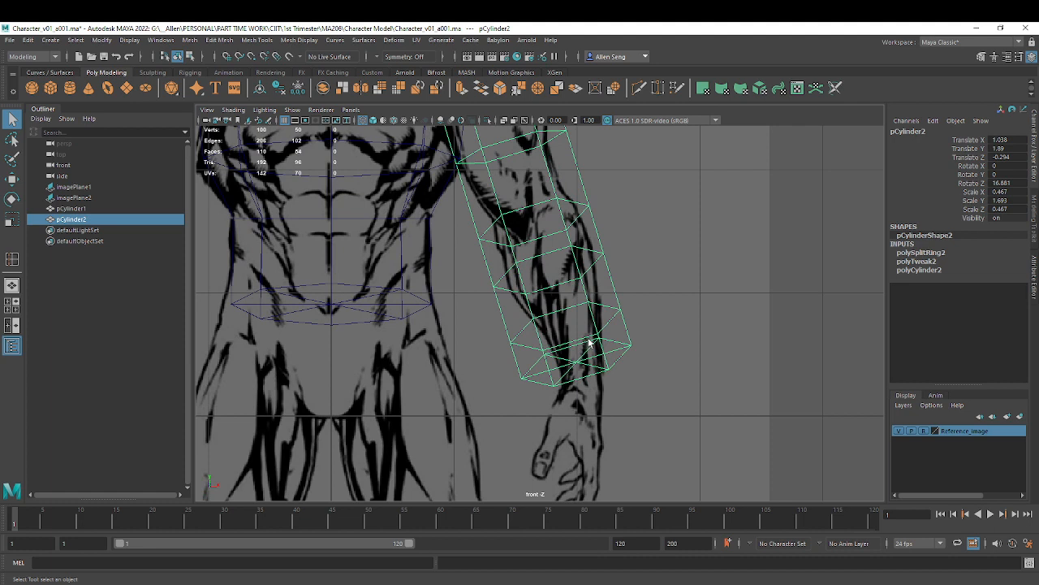
{"action": "left_click", "coordinate": [635, 330]}
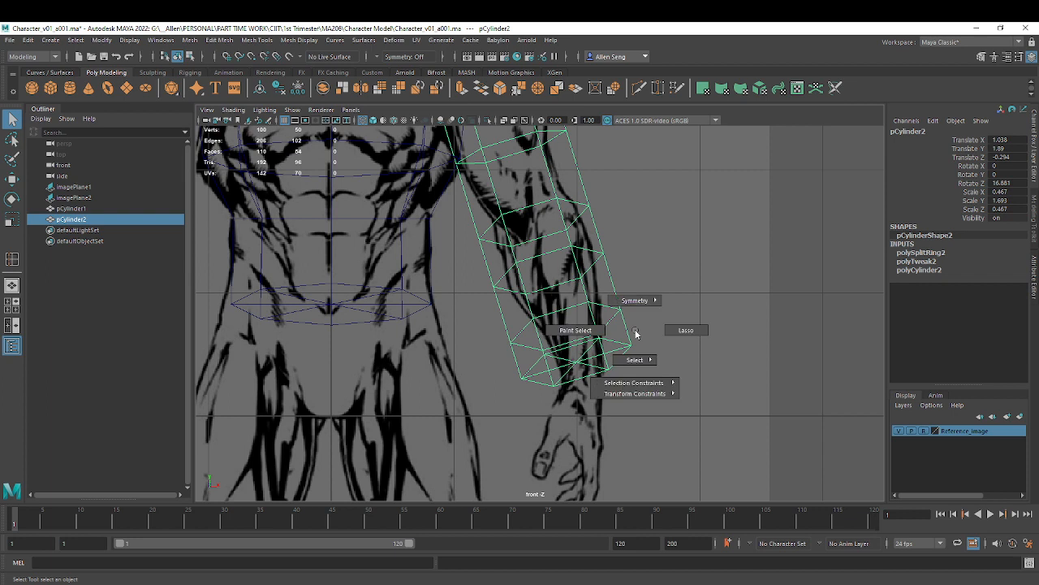
{"action": "left_click", "coordinate": [566, 281]}
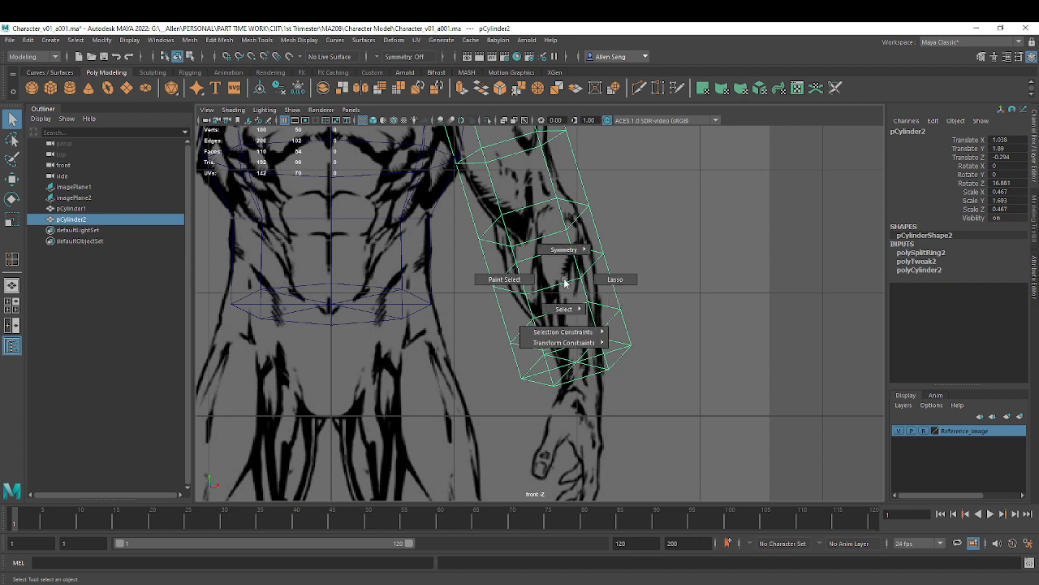
{"action": "key", "text": "q"}
{"action": "key", "text": "5"}
{"action": "key", "text": "q"}
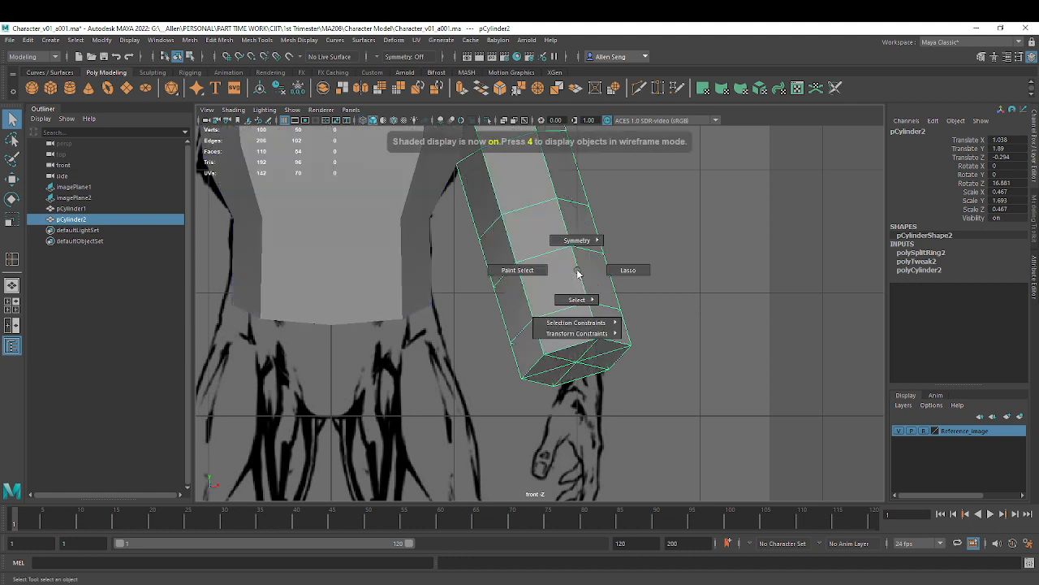
{"action": "right_click", "coordinate": [582, 265]}
{"action": "left_click", "coordinate": [528, 265]}
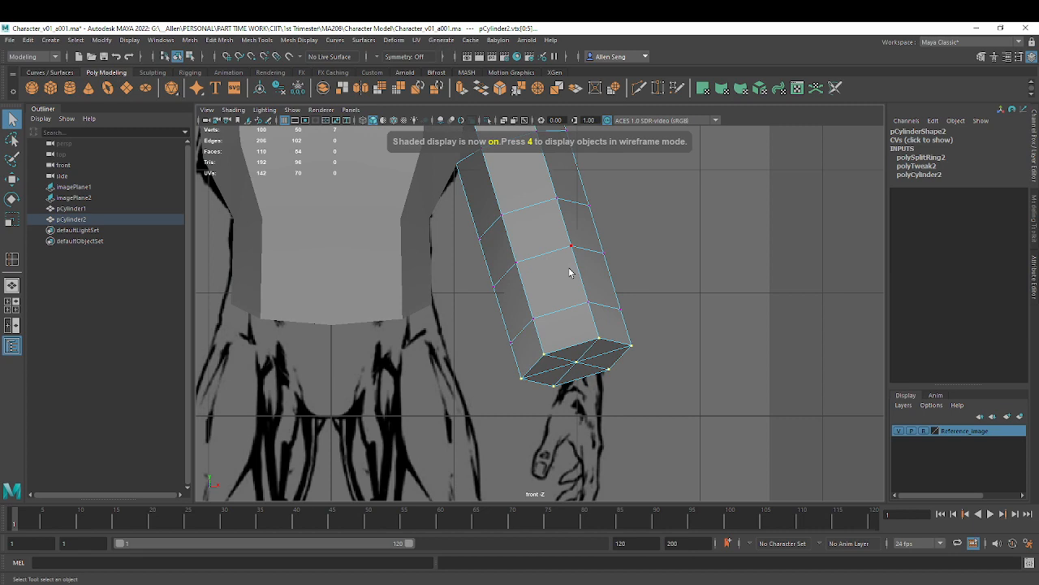
{"action": "key", "text": "4"}
{"action": "key", "text": "q"}
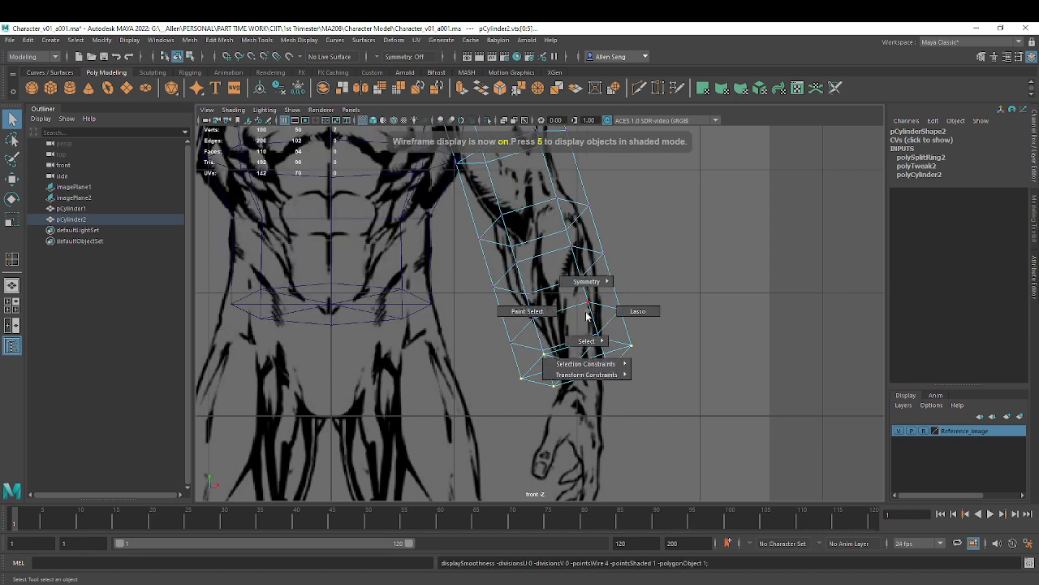
Go back to object selection on the arm cylinder and delete its construction history
{"action": "middle_click_drag", "start_coordinate": [585, 312], "coordinate": [594, 327], "text": "alt"}
{"action": "scroll", "coordinate": [593, 327], "scroll_direction": "down", "scroll_amount": 4}
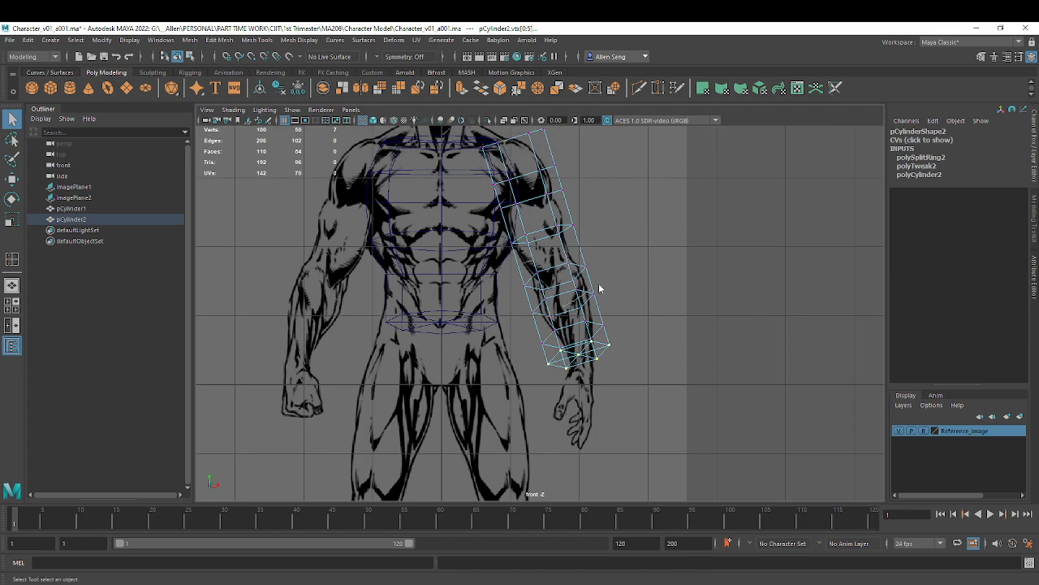
{"action": "right_click_drag", "start_coordinate": [601, 287], "coordinate": [640, 267]}
{"action": "scroll", "coordinate": [604, 298], "scroll_direction": "up", "scroll_amount": 3}
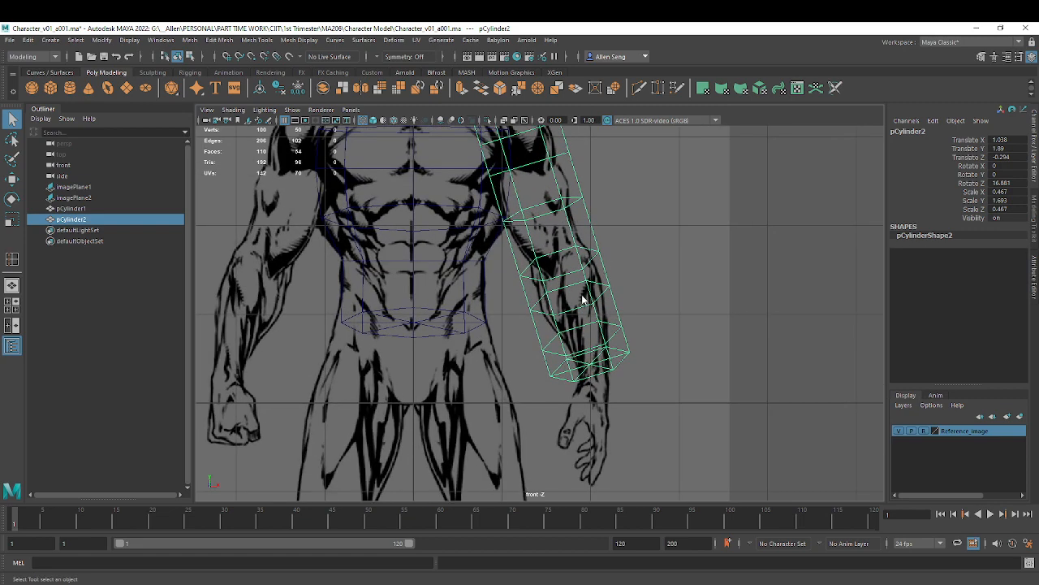
{"action": "key", "text": "q"}
{"action": "mouse_move", "coordinate": [579, 263]}
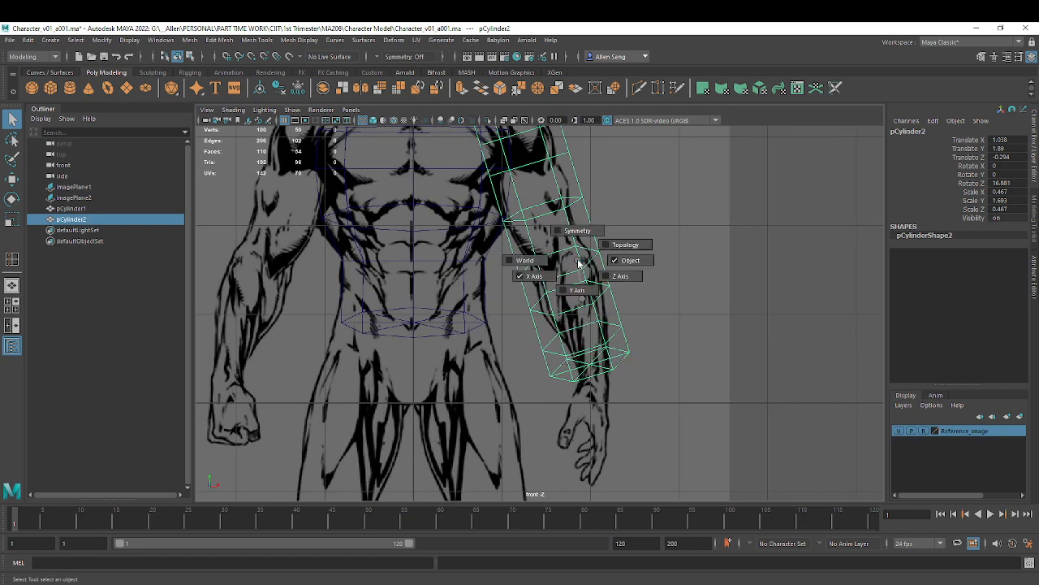
{"action": "scroll", "coordinate": [585, 300], "scroll_direction": "down", "scroll_amount": 4}
{"action": "scroll", "coordinate": [599, 297], "scroll_direction": "up", "scroll_amount": 3}
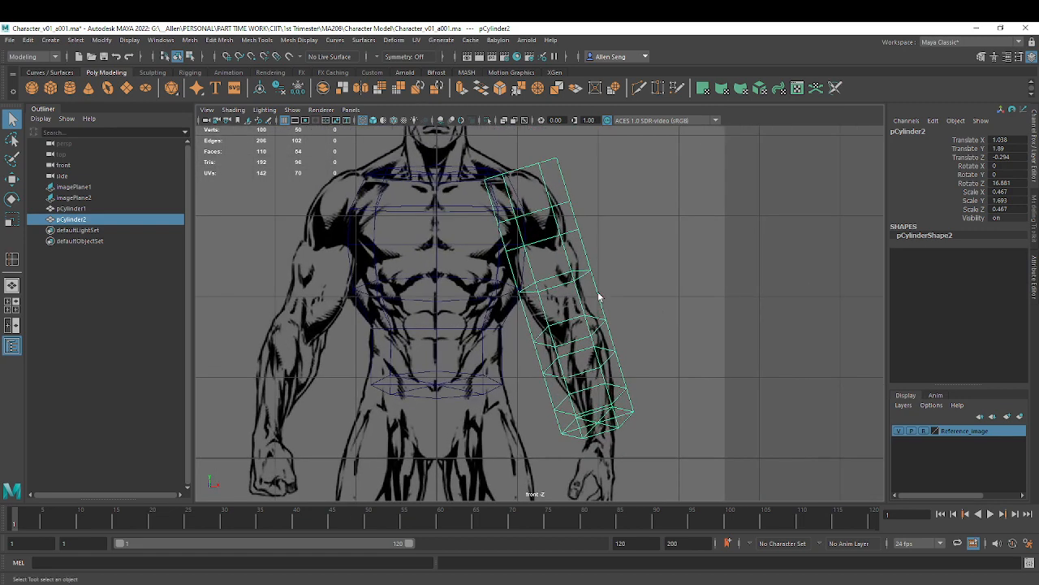
{"action": "left_click", "coordinate": [569, 288]}
{"action": "scroll", "coordinate": [562, 241], "scroll_direction": "up", "scroll_amount": 1}
{"action": "middle_click_drag", "start_coordinate": [570, 289], "coordinate": [596, 272], "text": "alt"}
{"action": "left_click", "coordinate": [596, 277]}
{"action": "scroll", "coordinate": [576, 248], "scroll_direction": "up", "scroll_amount": 1}
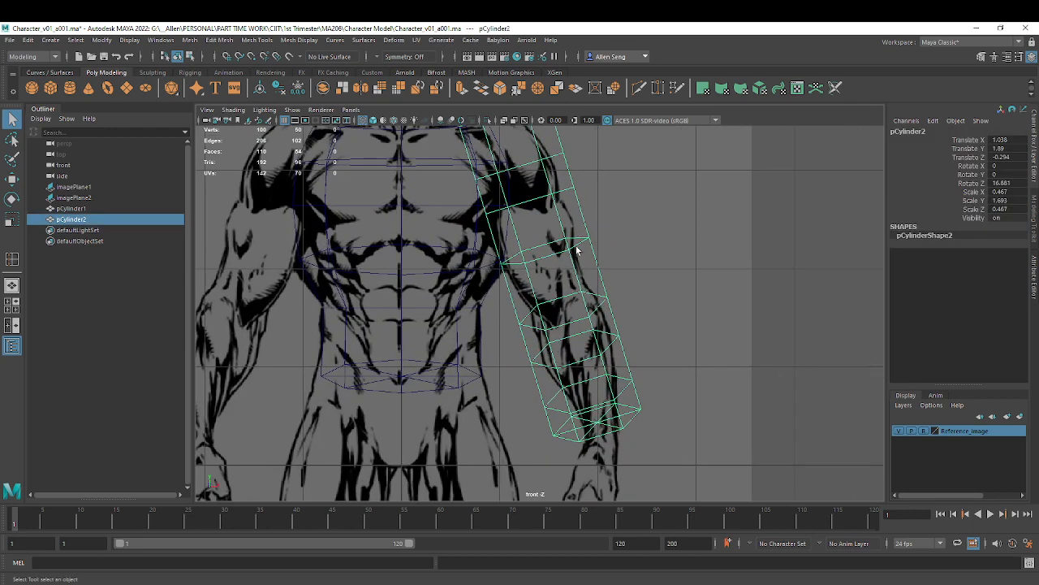
{"action": "key", "text": "5"}
{"action": "right_click", "coordinate": [576, 256], "text": "shift"}
{"action": "right_click", "coordinate": [576, 258], "text": "shift"}
{"action": "right_click", "coordinate": [577, 259], "text": "ctrl"}
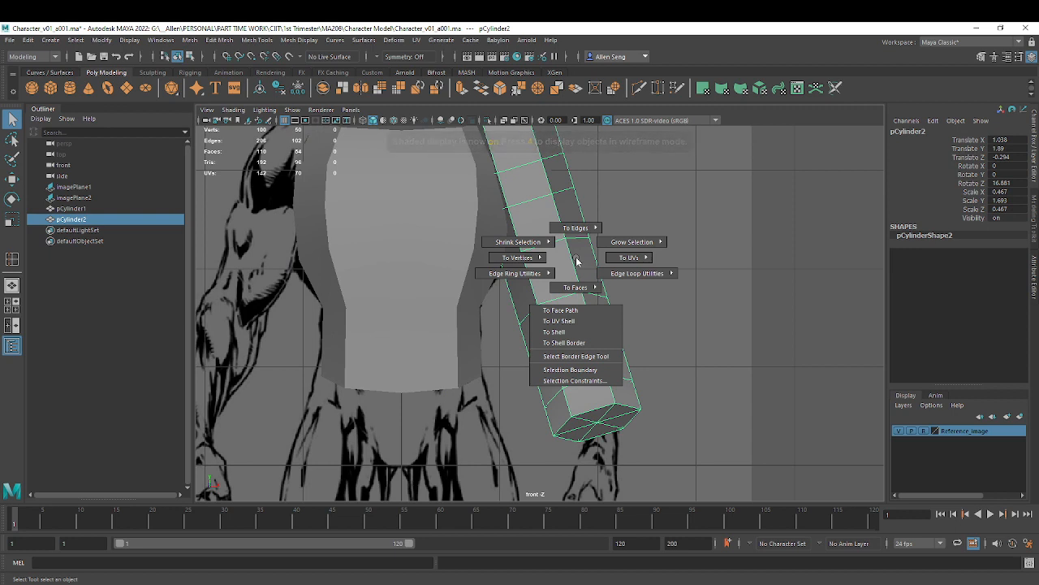
{"action": "right_click", "coordinate": [577, 259], "text": "ctrl+shift"}
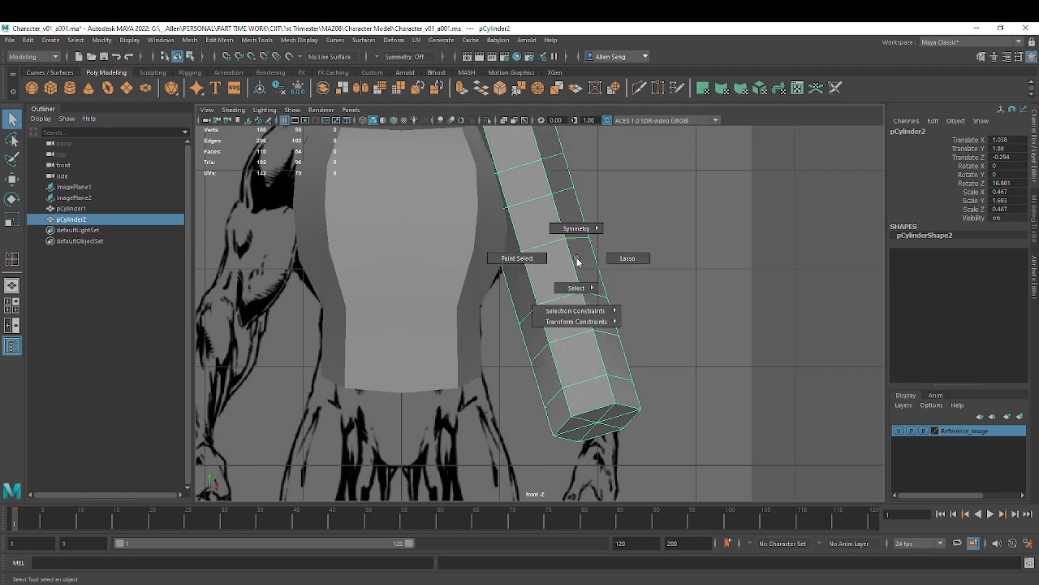
{"action": "key", "text": "w"}
{"action": "right_click", "coordinate": [577, 260], "text": "ctrl+shift"}
{"action": "key", "text": "alt"}
{"action": "key", "text": "1"}
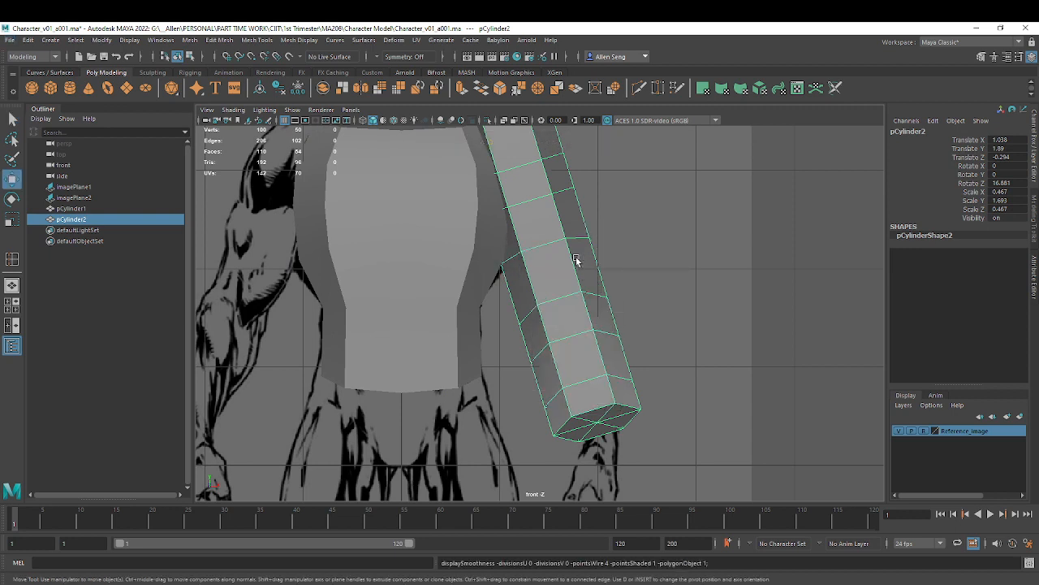
{"action": "key", "text": "q"}
{"action": "right_click_drag", "start_coordinate": [573, 265], "coordinate": [549, 288], "text": "alt"}
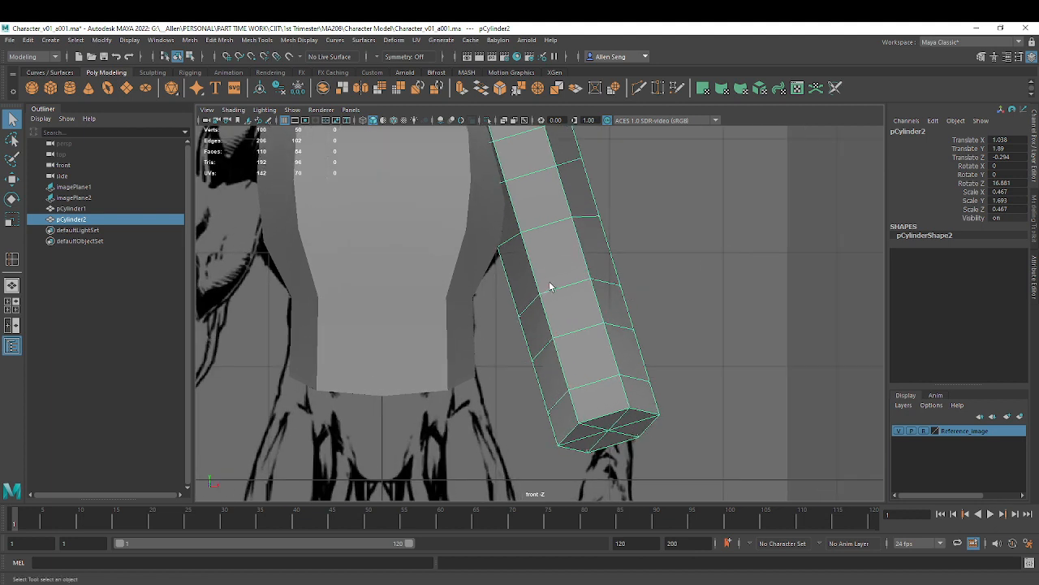
{"action": "key", "text": "5"}
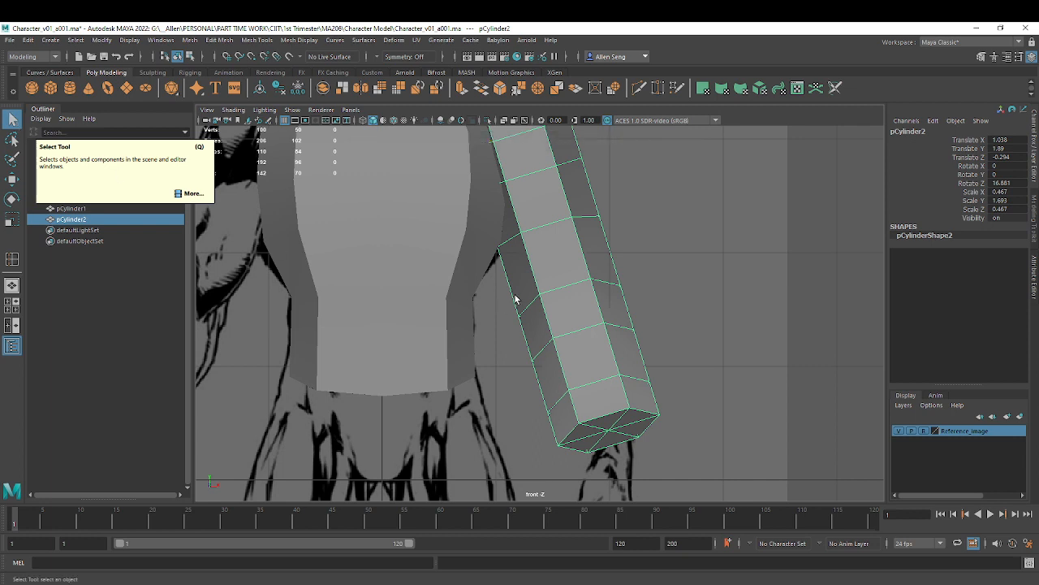
{"action": "key", "text": "q"}
{"action": "mouse_move", "coordinate": [540, 288]}
{"action": "left_mouse_down"}
{"action": "mouse_move", "coordinate": [486, 286]}
{"action": "mouse_move", "coordinate": [540, 339]}
{"action": "mouse_move", "coordinate": [528, 258]}
{"action": "mouse_move", "coordinate": [543, 269]}
{"action": "left_mouse_up"}
{"action": "scroll", "coordinate": [543, 269], "scroll_direction": "down", "scroll_amount": 5}
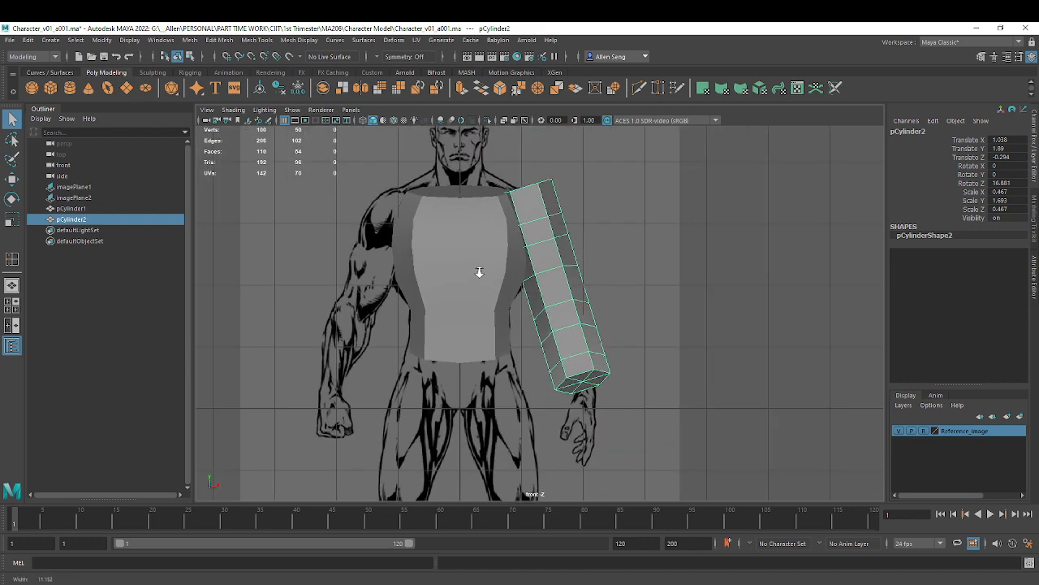
{"action": "scroll", "coordinate": [536, 319], "scroll_direction": "up", "scroll_amount": 5}
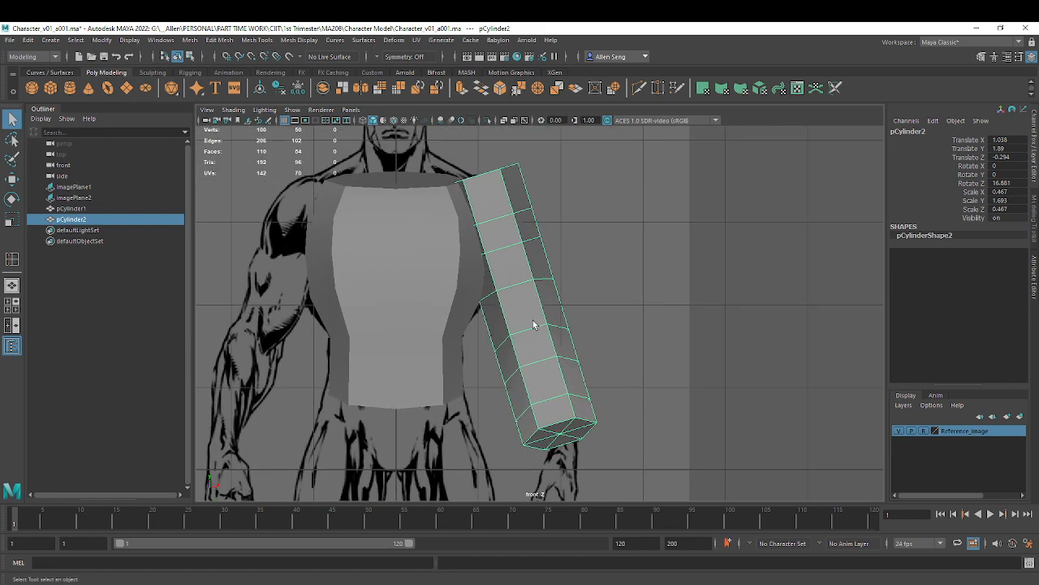
Examine the arm cylinder in wireframe against the front-view reference arm, from the shoulder down to the wrist
{"action": "key", "text": "4"}
{"action": "scroll", "coordinate": [593, 308], "scroll_direction": "up", "scroll_amount": 3}
{"action": "scroll", "coordinate": [594, 308], "scroll_direction": "up", "scroll_amount": 2}
{"action": "right_click_drag", "start_coordinate": [533, 301], "coordinate": [523, 259], "text": "ctrl+shift"}
{"action": "scroll", "coordinate": [516, 274], "scroll_direction": "up", "scroll_amount": 3}
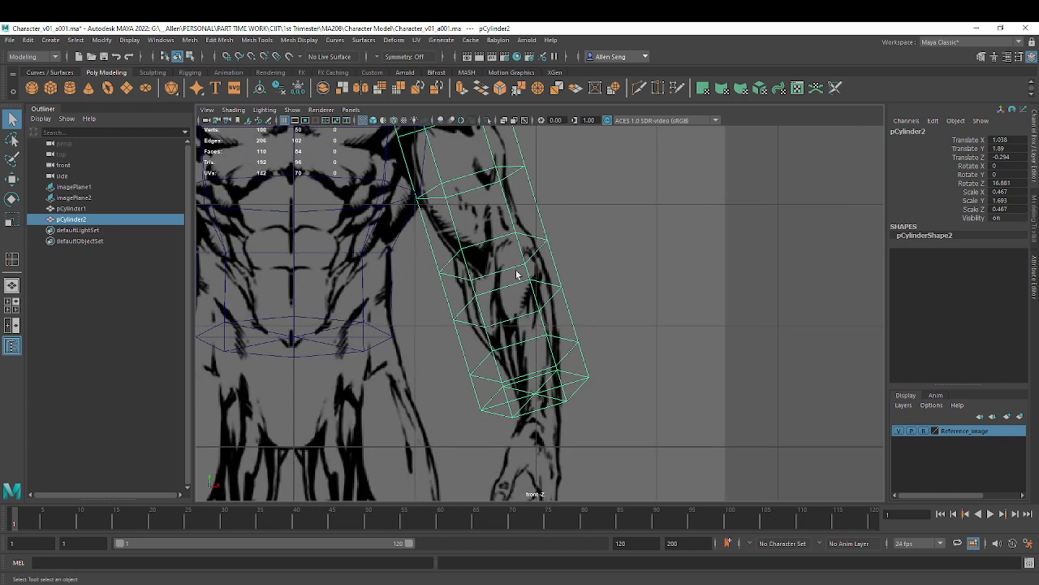
{"action": "scroll", "coordinate": [517, 274], "scroll_direction": "up", "scroll_amount": 2}
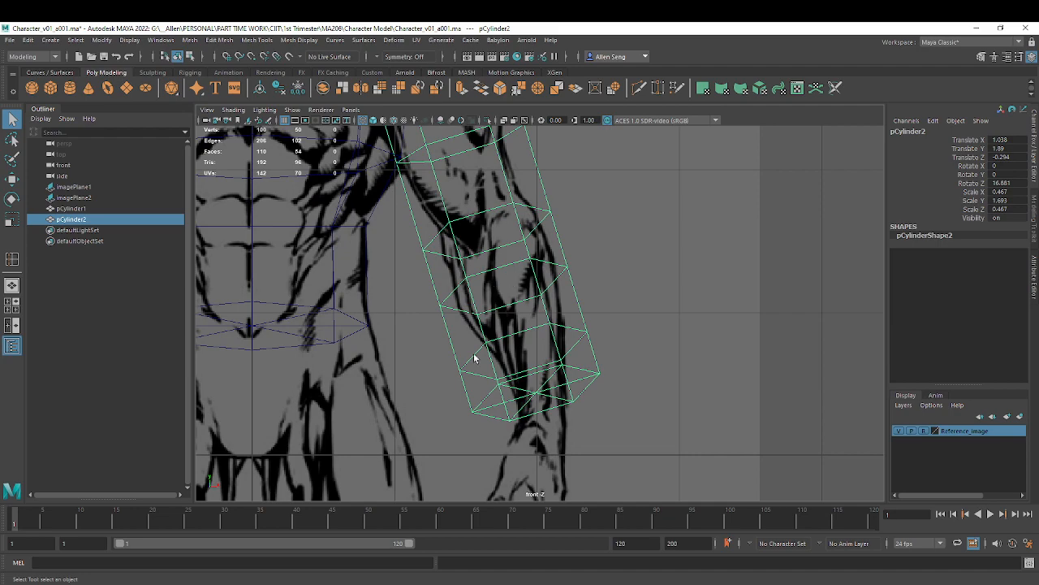
{"action": "scroll", "coordinate": [551, 363], "scroll_direction": "down", "scroll_amount": 5}
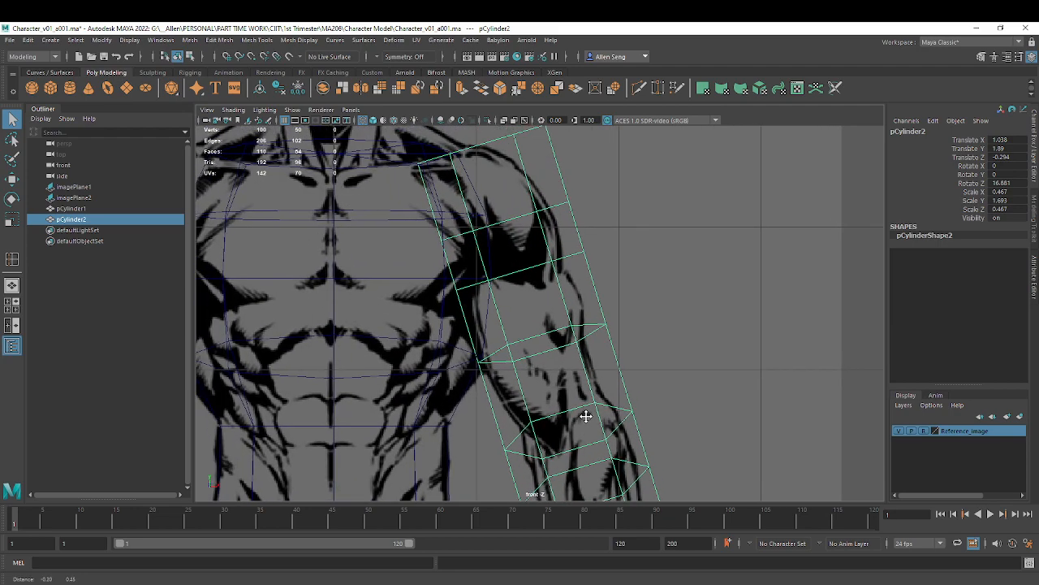
{"action": "scroll", "coordinate": [562, 393], "scroll_direction": "down", "scroll_amount": 2}
{"action": "scroll", "coordinate": [536, 365], "scroll_direction": "up", "scroll_amount": 3}
{"action": "middle_click_drag", "start_coordinate": [580, 479], "coordinate": [539, 349], "text": "alt"}
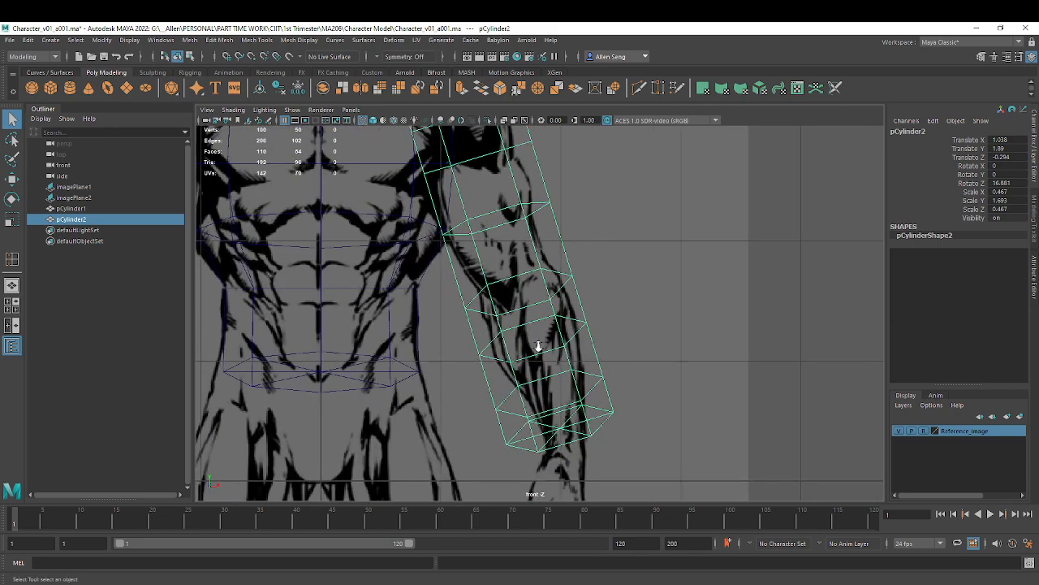
{"action": "scroll", "coordinate": [539, 349], "scroll_direction": "up", "scroll_amount": 1}
{"action": "scroll", "coordinate": [475, 252], "scroll_direction": "down", "scroll_amount": 1}
Switch the arm cylinder to vertex editing around the forearm and wrist with the Move tool active
{"action": "right_click", "coordinate": [550, 255]}
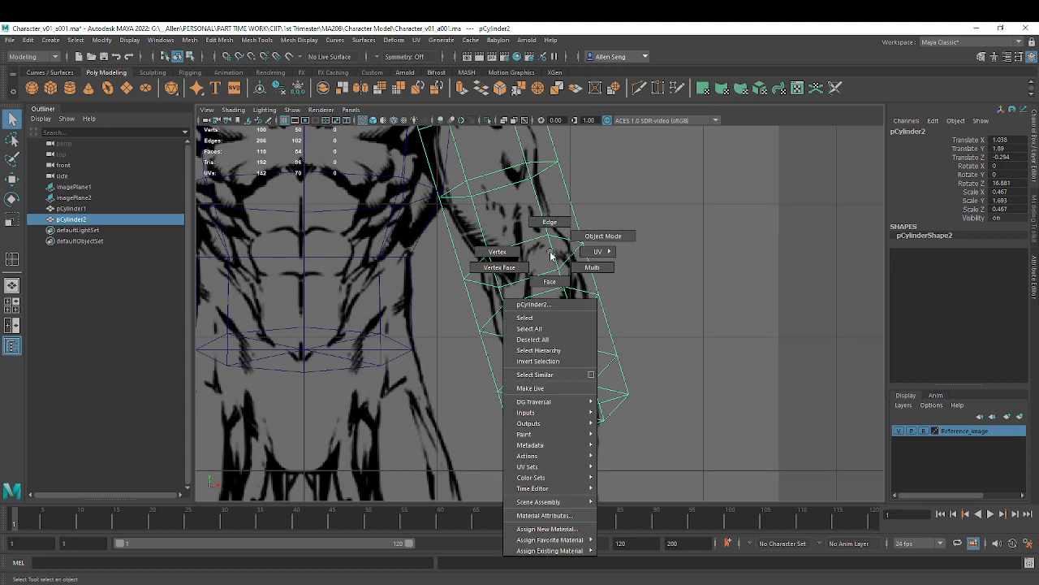
{"action": "left_click", "coordinate": [444, 231]}
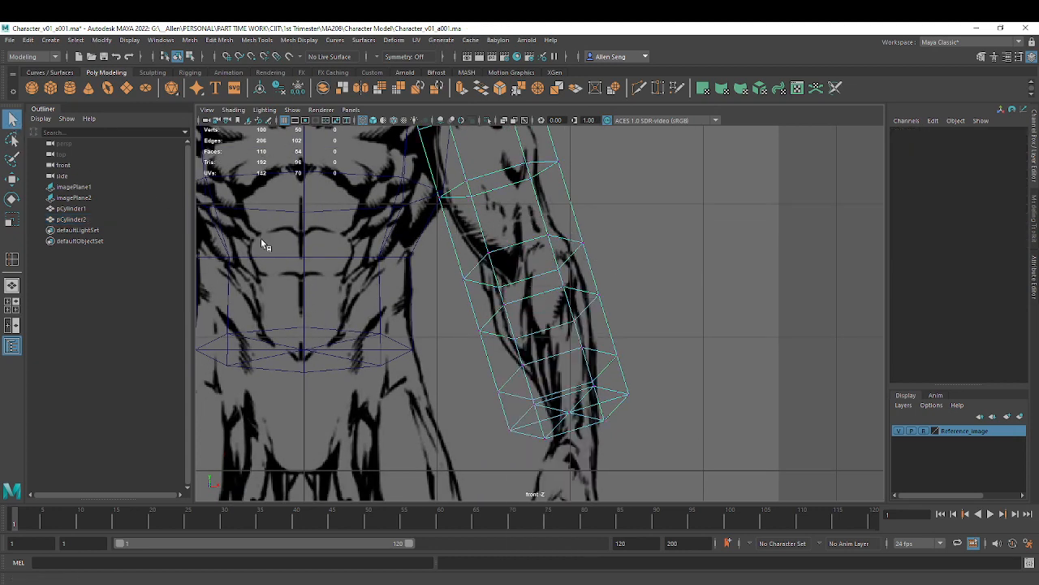
{"action": "key", "text": "w"}
{"action": "right_click_drag", "start_coordinate": [608, 384], "coordinate": [547, 335], "text": "alt"}
{"action": "middle_click_drag", "start_coordinate": [589, 351], "coordinate": [540, 296], "text": "alt"}
{"action": "right_click_drag", "start_coordinate": [540, 296], "coordinate": [589, 329], "text": "alt"}
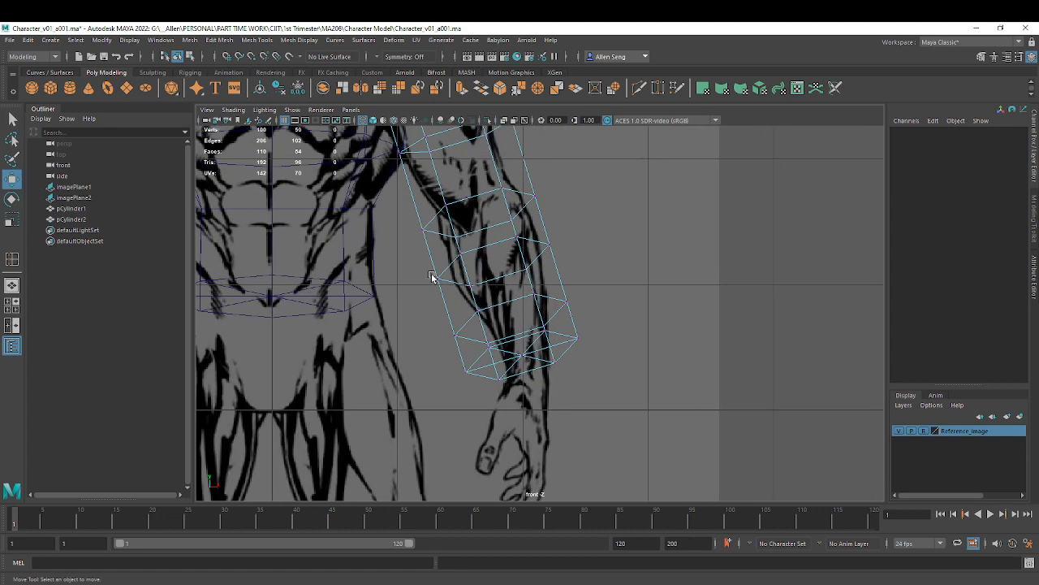
Set the Move tool's axis orientation to World
{"action": "left_click", "coordinate": [526, 297]}
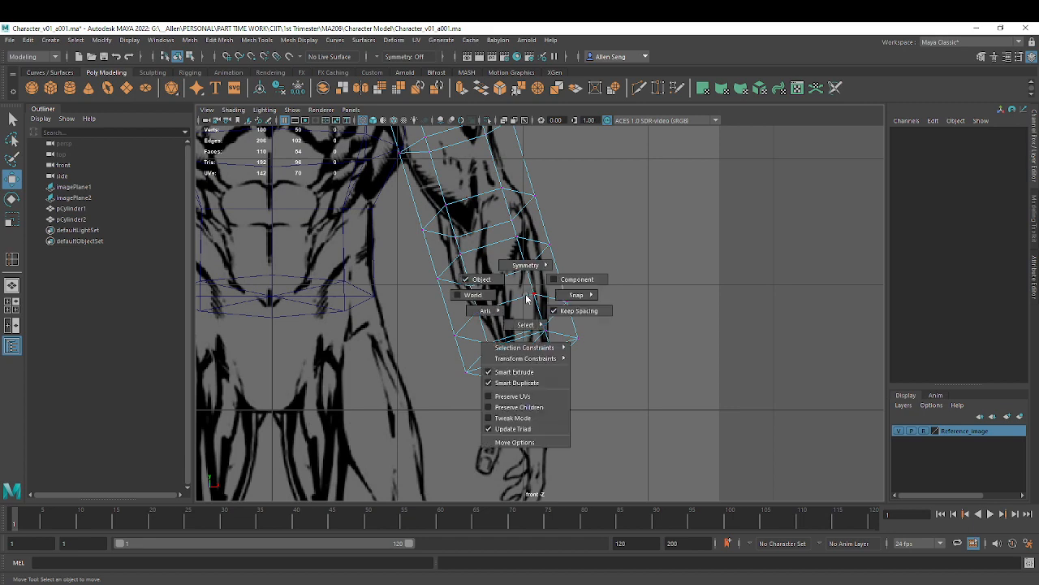
{"action": "left_click", "coordinate": [471, 295]}
{"action": "scroll", "coordinate": [473, 297], "scroll_direction": "down", "scroll_amount": 8}
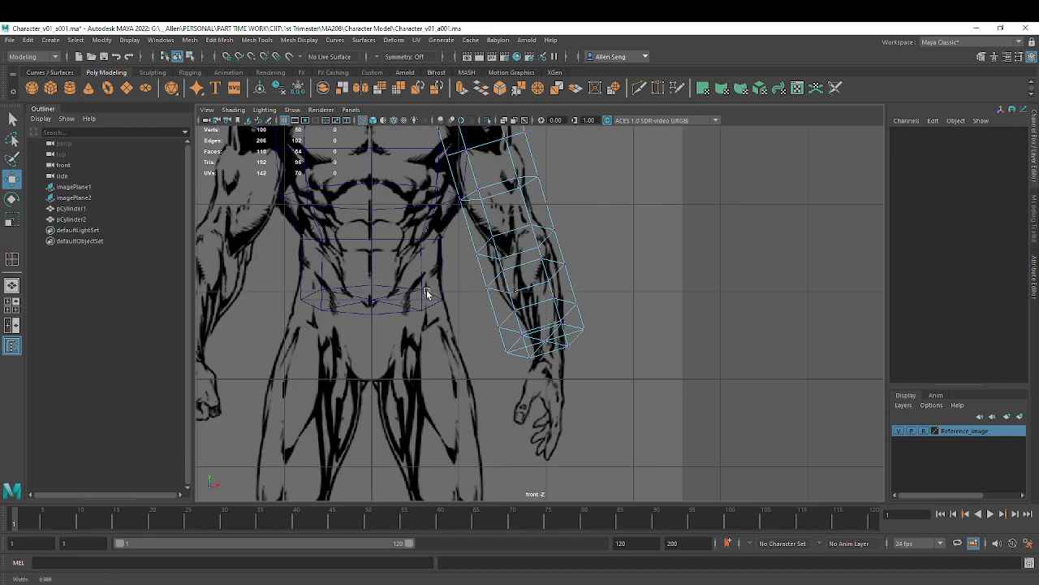
Try moving the forearm and wrist vertices sideways along the World X axis towards the reference forearm
{"action": "scroll", "coordinate": [553, 298], "scroll_direction": "up", "scroll_amount": 2}
{"action": "middle_click_drag", "start_coordinate": [553, 298], "coordinate": [532, 300], "text": "alt"}
{"action": "left_click_drag", "start_coordinate": [463, 285], "coordinate": [597, 342]}
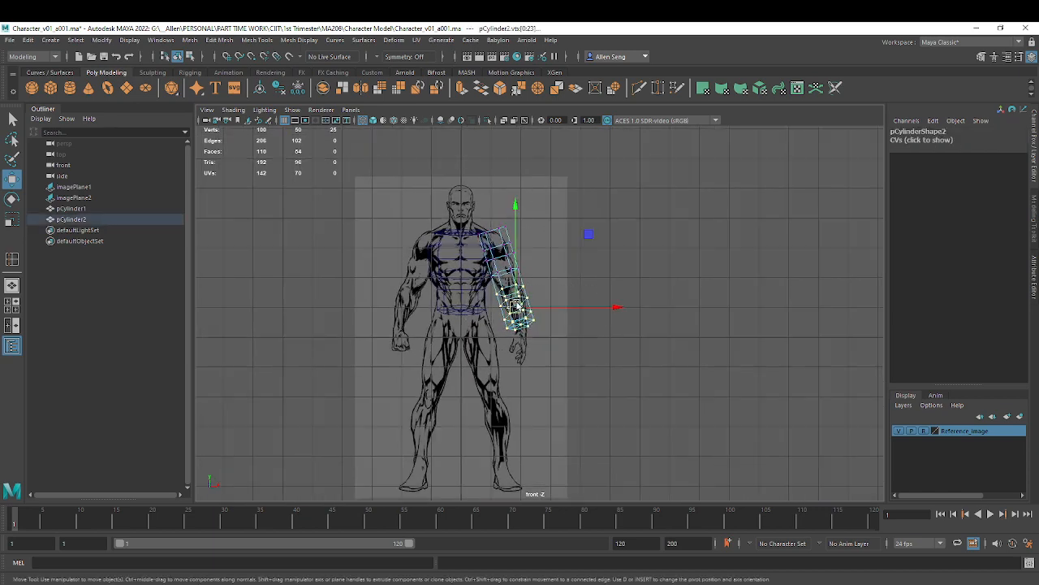
{"action": "scroll", "coordinate": [557, 326], "scroll_direction": "up", "scroll_amount": 4}
{"action": "left_click_drag", "start_coordinate": [548, 285], "coordinate": [586, 286]}
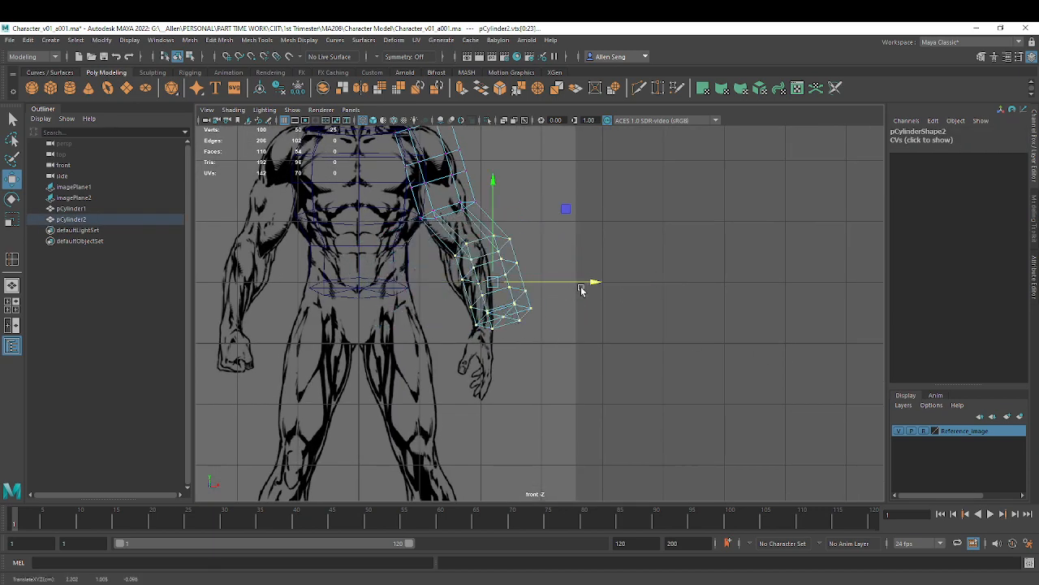
{"action": "scroll", "coordinate": [515, 320], "scroll_direction": "up", "scroll_amount": 4}
Switch the transform axis orientation for the forearm vertices from World to Object, aligning it with the arm's angle
{"action": "right_click", "coordinate": [579, 305]}
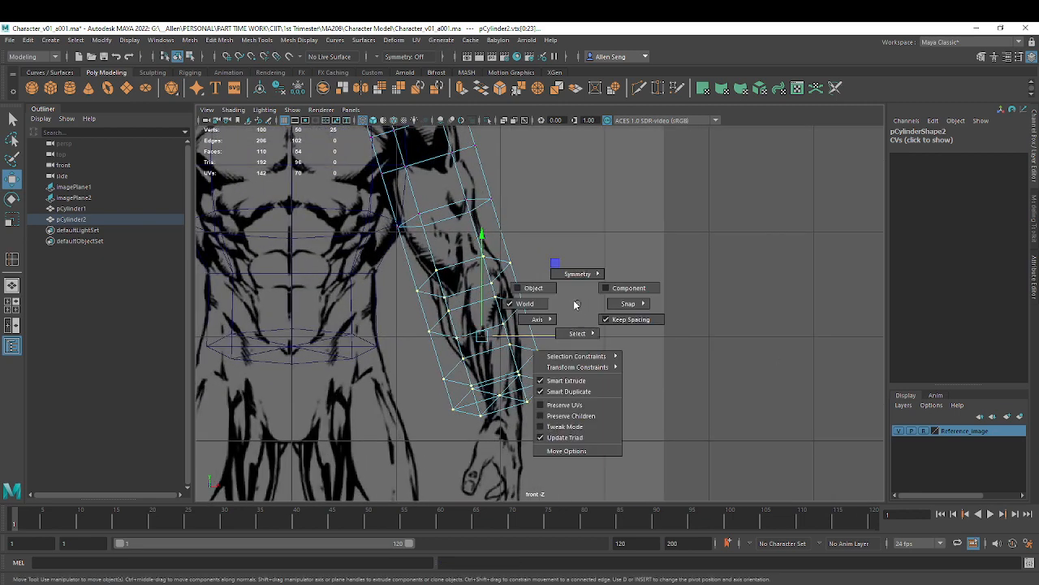
{"action": "scroll", "coordinate": [468, 243], "scroll_direction": "down", "scroll_amount": 4}
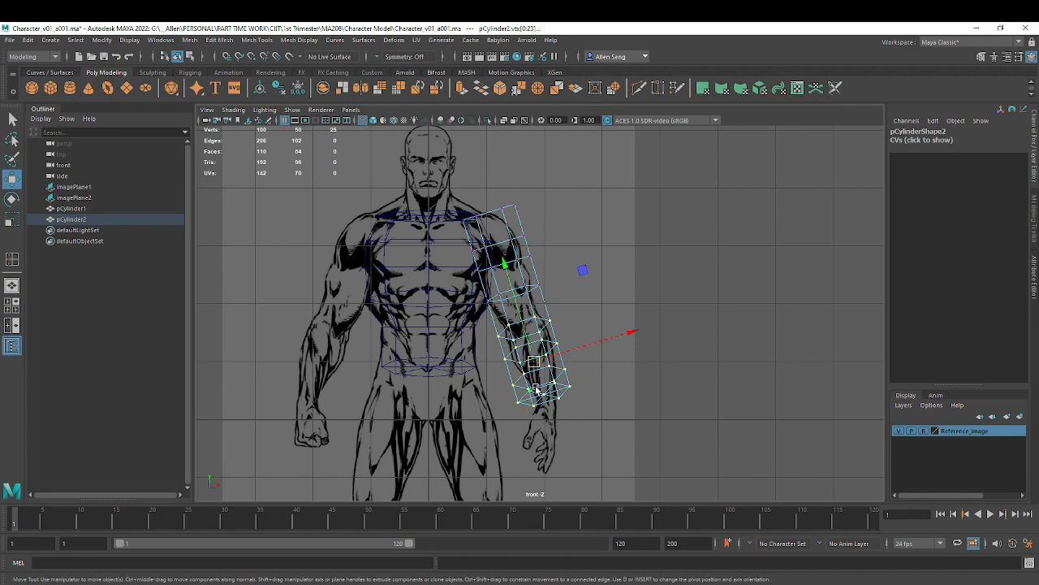
{"action": "scroll", "coordinate": [650, 341], "scroll_direction": "up", "scroll_amount": 2}
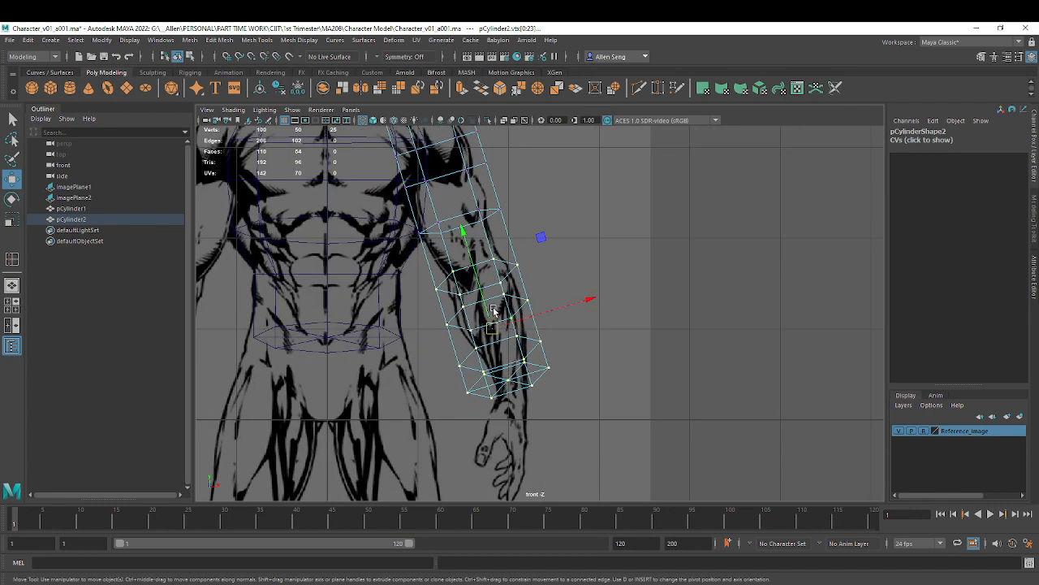
{"action": "scroll", "coordinate": [496, 313], "scroll_direction": "up", "scroll_amount": 5}
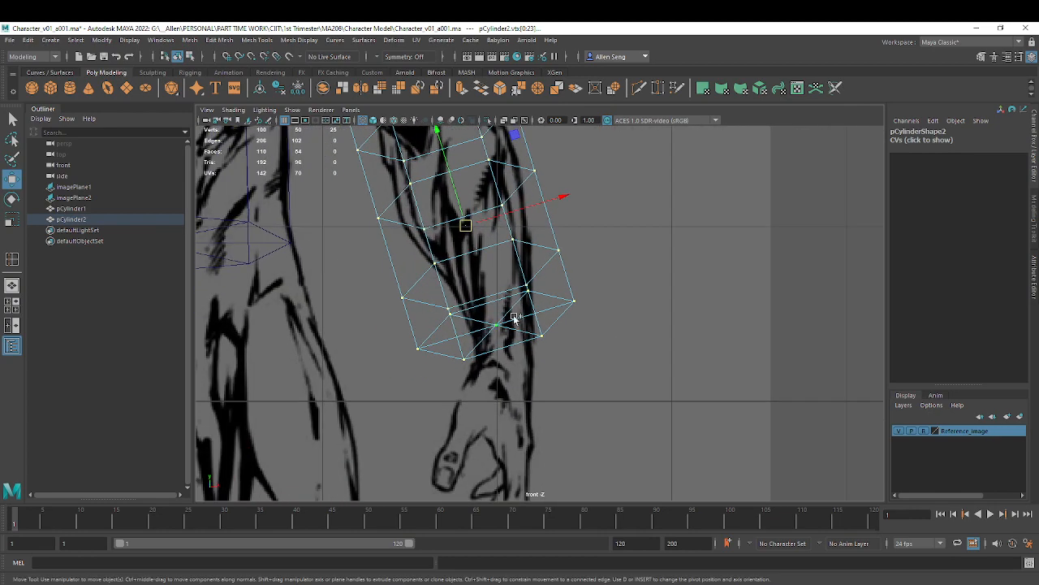
{"action": "right_click", "coordinate": [515, 318]}
{"action": "scroll", "coordinate": [520, 317], "scroll_direction": "up", "scroll_amount": 2}
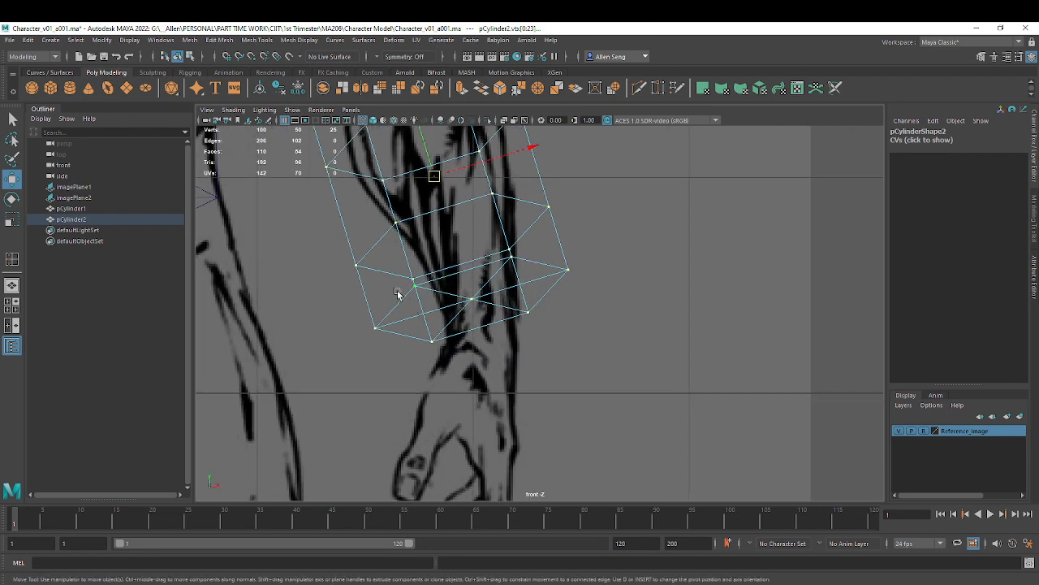
Select the vertices at the wrist end of the arm cylinder and scale them narrower to match the reference wrist
{"action": "left_click_drag", "start_coordinate": [363, 284], "coordinate": [464, 356]}
{"action": "left_click", "coordinate": [509, 261], "text": "shift"}
{"action": "left_click_drag", "start_coordinate": [577, 280], "coordinate": [578, 281], "text": "shift"}
{"action": "middle_click_drag", "start_coordinate": [591, 288], "coordinate": [603, 308], "text": "alt"}
{"action": "key", "text": "r"}
{"action": "left_click_drag", "start_coordinate": [578, 292], "coordinate": [535, 309]}
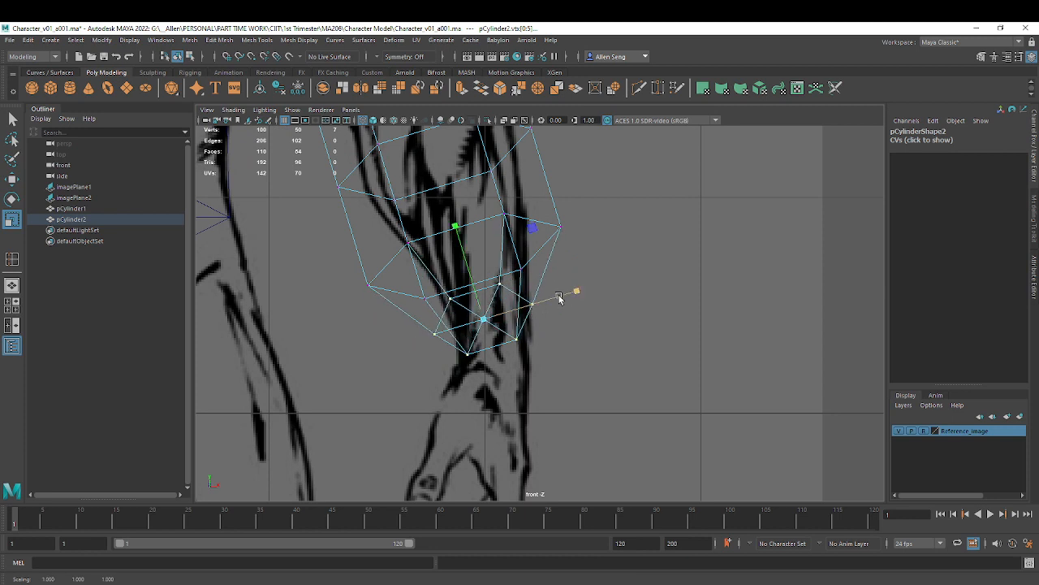
Select the edge loop just above the wrist, then scale and shift it to fit the reference lower forearm
{"action": "right_click_drag", "start_coordinate": [449, 236], "coordinate": [451, 195]}
{"action": "double_click", "coordinate": [463, 232]}
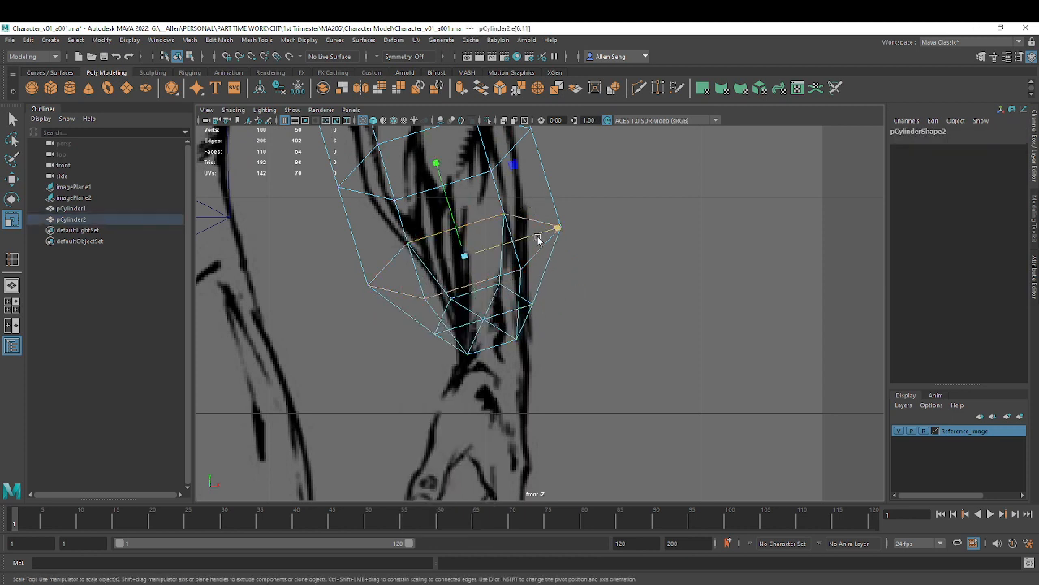
{"action": "mouse_move", "coordinate": [557, 232]}
{"action": "left_mouse_down"}
{"action": "mouse_move", "coordinate": [521, 244]}
{"action": "mouse_move", "coordinate": [557, 230]}
{"action": "left_mouse_up"}
{"action": "key", "text": "w"}
{"action": "key", "text": "r"}
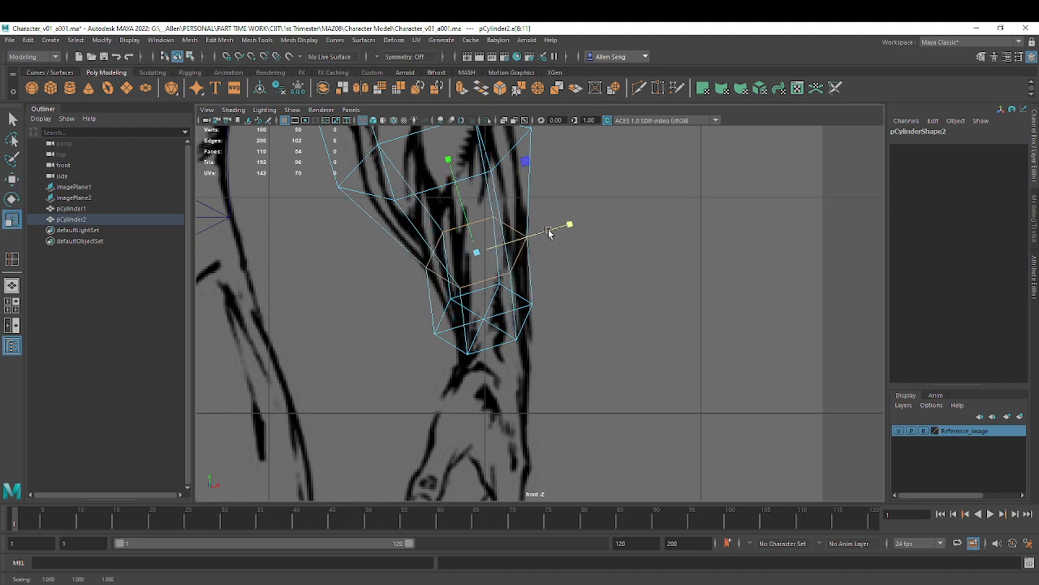
Return to the wrist-end vertices and narrow and reposition them further within the reference wrist outline
{"action": "right_click_drag", "start_coordinate": [511, 304], "coordinate": [472, 304]}
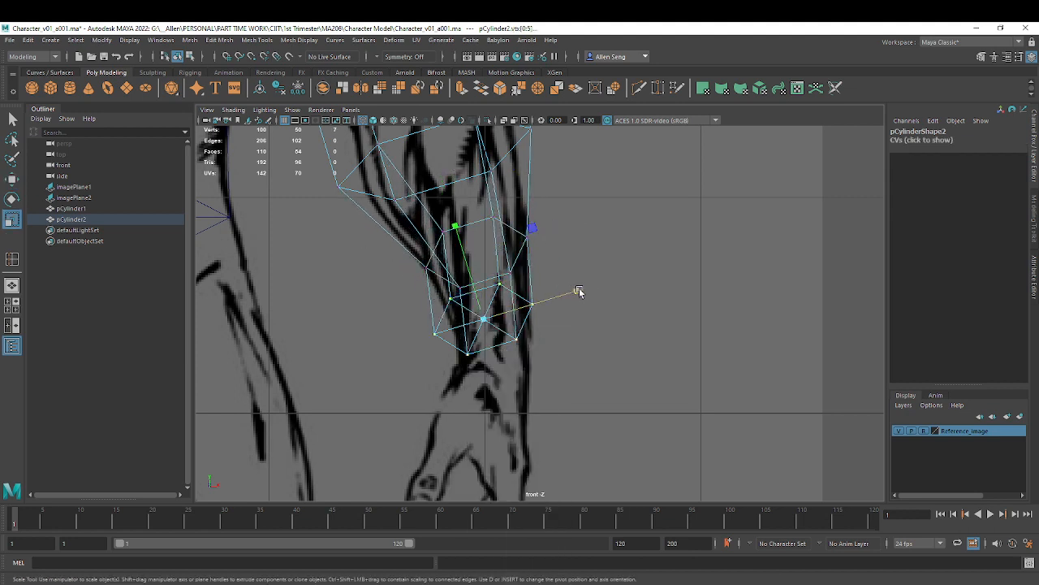
{"action": "key", "text": "w"}
{"action": "middle_click_drag", "start_coordinate": [579, 290], "coordinate": [592, 355]}
{"action": "key", "text": "r"}
{"action": "right_click", "coordinate": [498, 244]}
Select the mid-forearm edge loop, then scale and move it to follow the reference forearm outline
{"action": "right_click_drag", "start_coordinate": [498, 244], "coordinate": [498, 217]}
{"action": "double_click", "coordinate": [468, 195]}
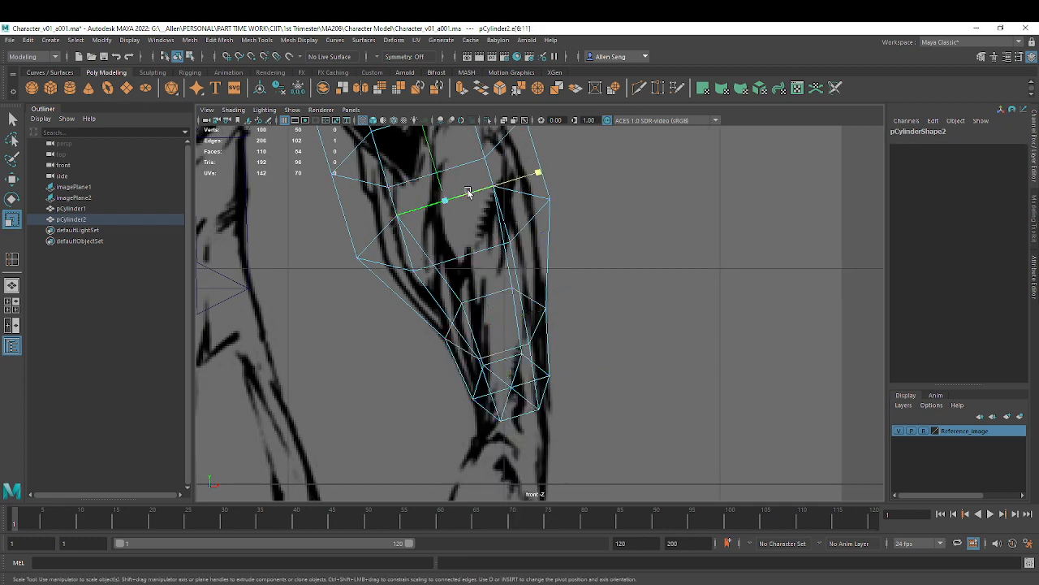
{"action": "middle_click_drag", "start_coordinate": [557, 195], "coordinate": [599, 296], "text": "alt"}
{"action": "mouse_move", "coordinate": [586, 305]}
{"action": "left_mouse_down"}
{"action": "mouse_move", "coordinate": [573, 305]}
{"action": "mouse_move", "coordinate": [585, 306]}
{"action": "left_mouse_up"}
{"action": "key", "text": "w"}
{"action": "middle_click_drag", "start_coordinate": [575, 277], "coordinate": [580, 314], "text": "alt"}
Select the edge loop near the elbow and scale it to the width of the reference elbow
{"action": "double_click", "coordinate": [494, 252]}
{"action": "key", "text": "r"}
{"action": "left_click_drag", "start_coordinate": [570, 256], "coordinate": [545, 268]}
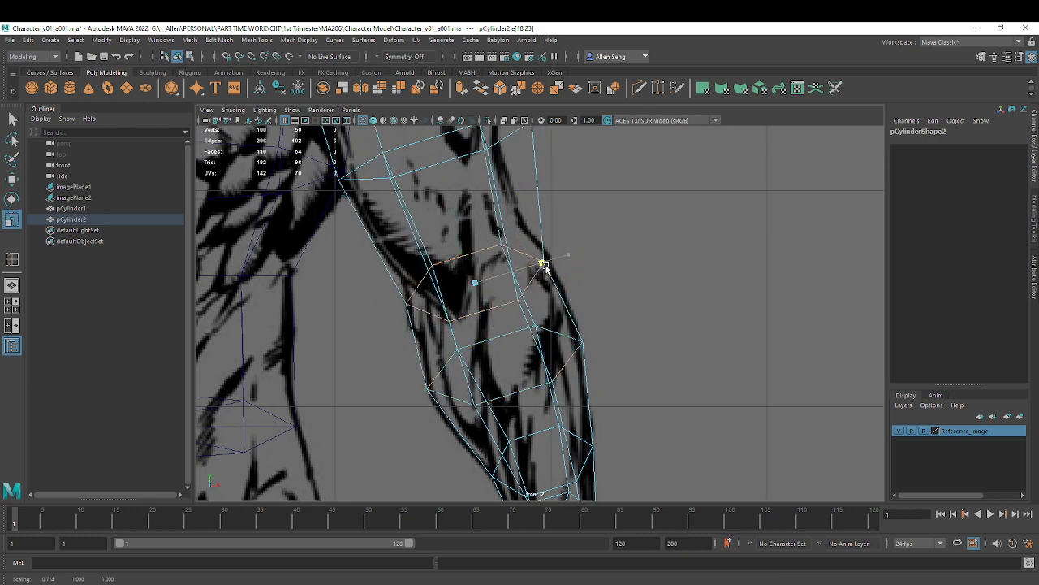
Select the edge loop around the biceps above the elbow and adjust it to the reference upper-arm width
{"action": "scroll", "coordinate": [544, 269], "scroll_direction": "down", "scroll_amount": 5}
{"action": "double_click", "coordinate": [532, 272]}
{"action": "right_click_drag", "start_coordinate": [529, 273], "coordinate": [750, 304], "text": "alt"}
{"action": "key", "text": "w"}
{"action": "left_click_drag", "start_coordinate": [596, 244], "coordinate": [576, 253]}
{"action": "key", "text": "r"}
{"action": "middle_click_drag", "start_coordinate": [577, 272], "coordinate": [587, 312], "text": "alt"}
Select the edge loop just below the deltoid and move it to fit the reference upper-arm outline
{"action": "scroll", "coordinate": [586, 312], "scroll_direction": "up", "scroll_amount": 2}
{"action": "left_click", "coordinate": [487, 231]}
{"action": "double_click", "coordinate": [487, 231]}
{"action": "key", "text": "w"}
{"action": "left_click_drag", "start_coordinate": [578, 204], "coordinate": [545, 216]}
{"action": "key", "text": "r"}
{"action": "middle_click_drag", "start_coordinate": [518, 165], "coordinate": [548, 243], "text": "alt"}
Select the ring of faces at the shoulder, then scale and move it inward over the reference deltoid
{"action": "right_click_drag", "start_coordinate": [504, 230], "coordinate": [500, 221]}
{"action": "left_click", "coordinate": [500, 221]}
{"action": "left_click_drag", "start_coordinate": [377, 235], "coordinate": [472, 219], "text": "ctrl+shift"}
{"action": "left_click_drag", "start_coordinate": [593, 179], "coordinate": [501, 222], "text": "ctrl+shift"}
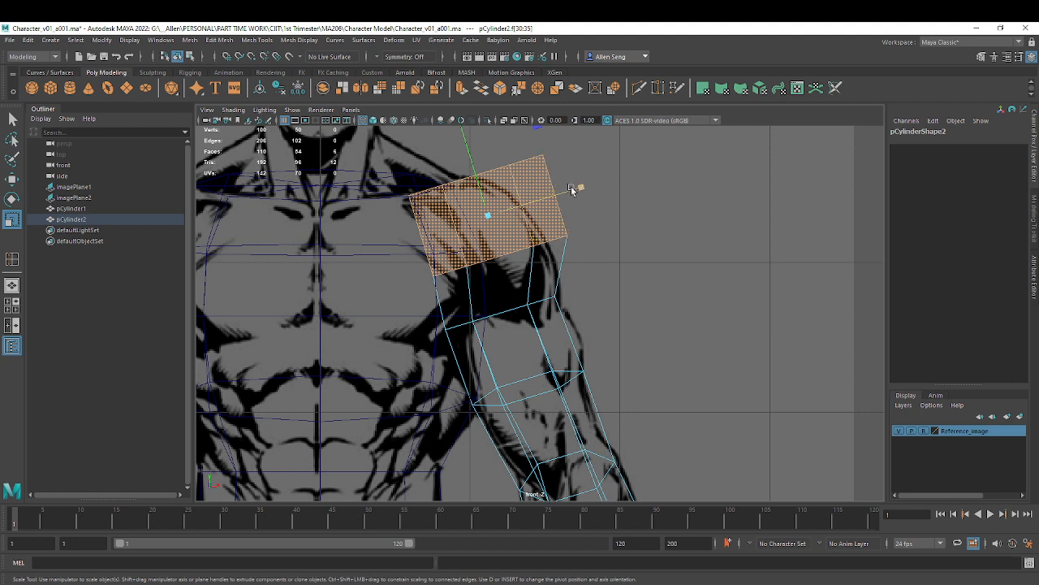
{"action": "key", "text": "w"}
{"action": "left_click_drag", "start_coordinate": [579, 185], "coordinate": [562, 195]}
{"action": "key", "text": "r"}
{"action": "middle_click_drag", "start_coordinate": [512, 228], "coordinate": [515, 234], "text": "alt"}
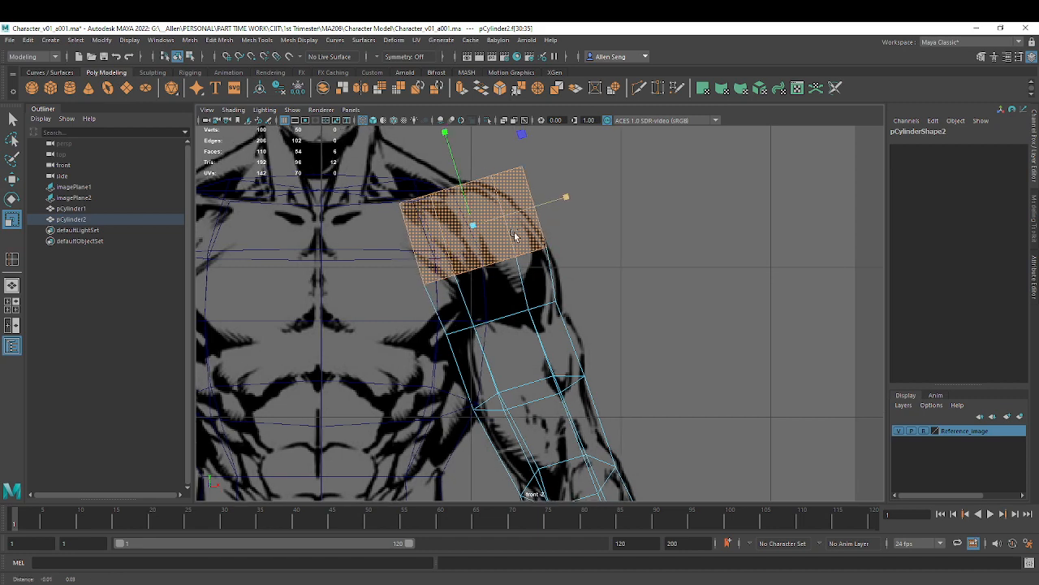
Select the top row of shoulder vertices, scale it narrower and lower it along the arm to the reference shoulder line
{"action": "scroll", "coordinate": [513, 235], "scroll_direction": "down", "scroll_amount": 1}
{"action": "key", "text": "q"}
{"action": "right_click_drag", "start_coordinate": [496, 246], "coordinate": [447, 245]}
{"action": "left_click_drag", "start_coordinate": [387, 166], "coordinate": [573, 217]}
{"action": "key", "text": "w"}
{"action": "key", "text": "r"}
{"action": "left_click_drag", "start_coordinate": [561, 172], "coordinate": [526, 188]}
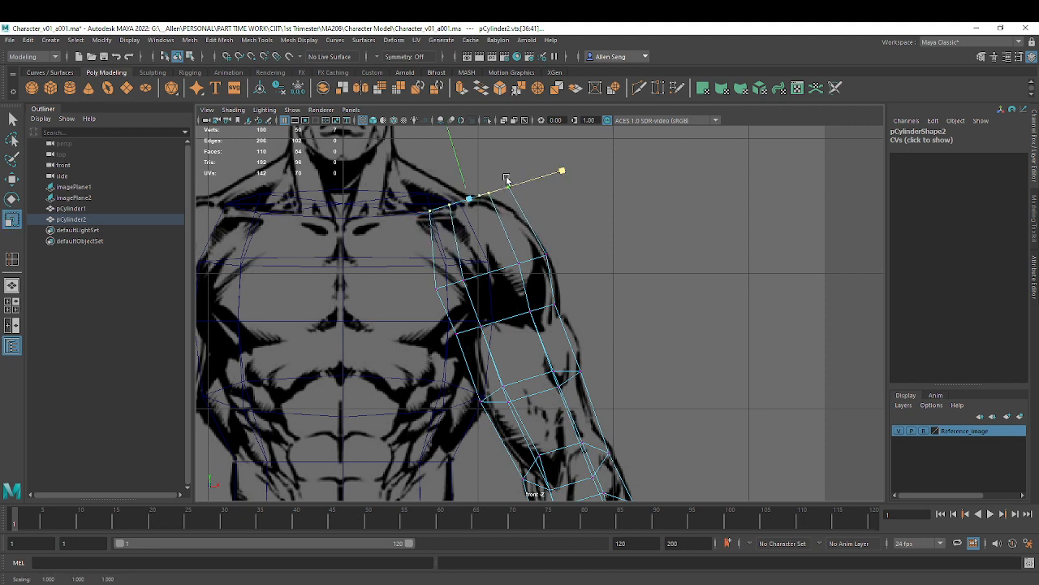
{"action": "key", "text": "w"}
{"action": "left_click_drag", "start_coordinate": [450, 140], "coordinate": [456, 162]}
Switch to the perspective view, return the arm to object selection and examine its shape from several angles
{"action": "key", "text": "space"}
{"action": "key", "text": "space"}
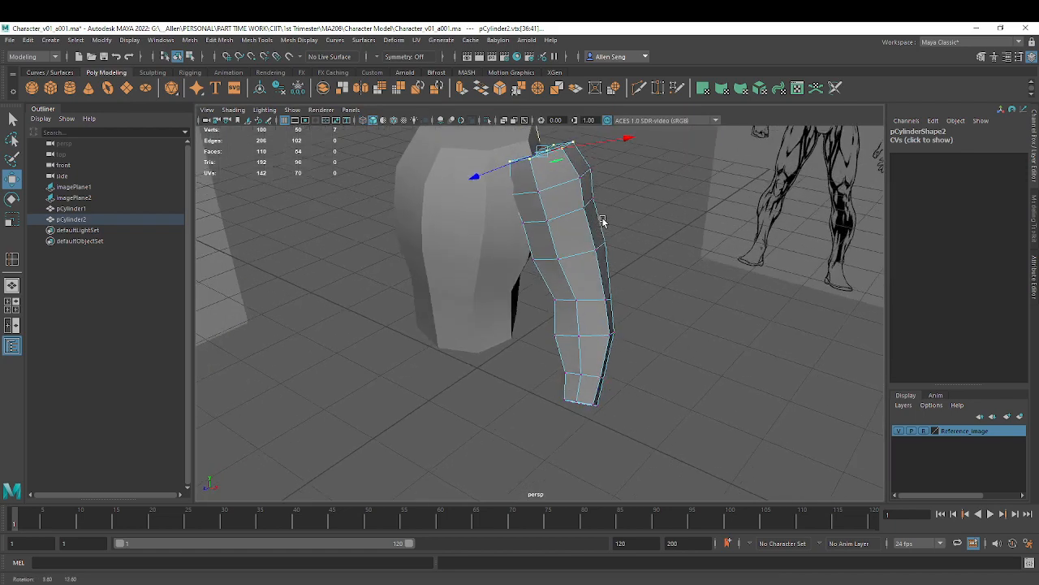
{"action": "left_click_drag", "start_coordinate": [603, 220], "coordinate": [548, 229], "text": "alt"}
{"action": "key", "text": "q"}
{"action": "right_click_drag", "start_coordinate": [549, 228], "coordinate": [594, 197]}
{"action": "left_click", "coordinate": [711, 199]}
{"action": "left_click_drag", "start_coordinate": [622, 260], "coordinate": [735, 281], "text": "alt"}
{"action": "left_click", "coordinate": [604, 258]}
{"action": "left_click_drag", "start_coordinate": [442, 272], "coordinate": [541, 264], "text": "alt"}
{"action": "left_click", "coordinate": [668, 297]}
{"action": "left_click_drag", "start_coordinate": [667, 297], "coordinate": [578, 297], "text": "alt"}
{"action": "left_click", "coordinate": [608, 292]}
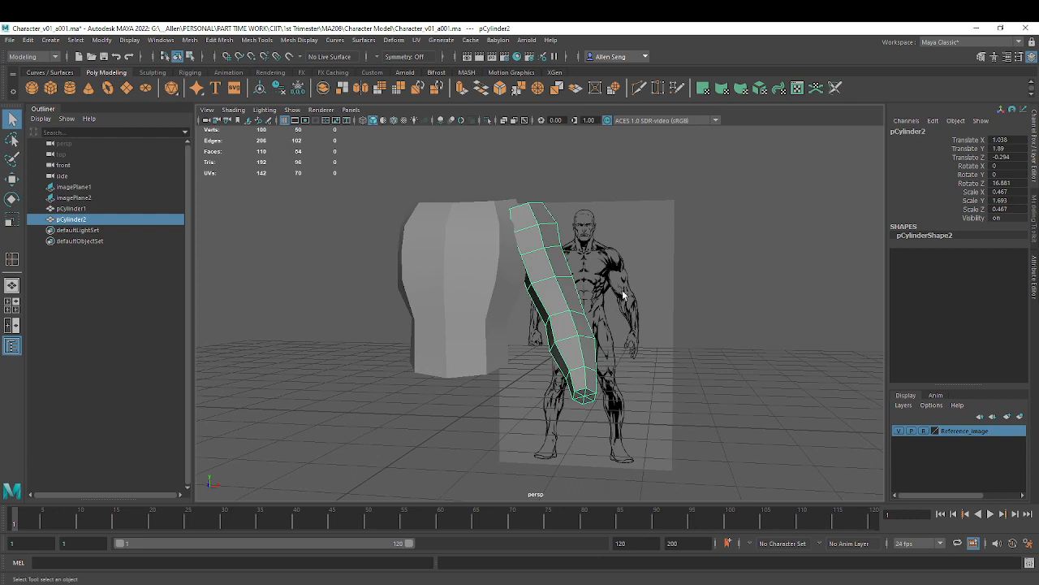